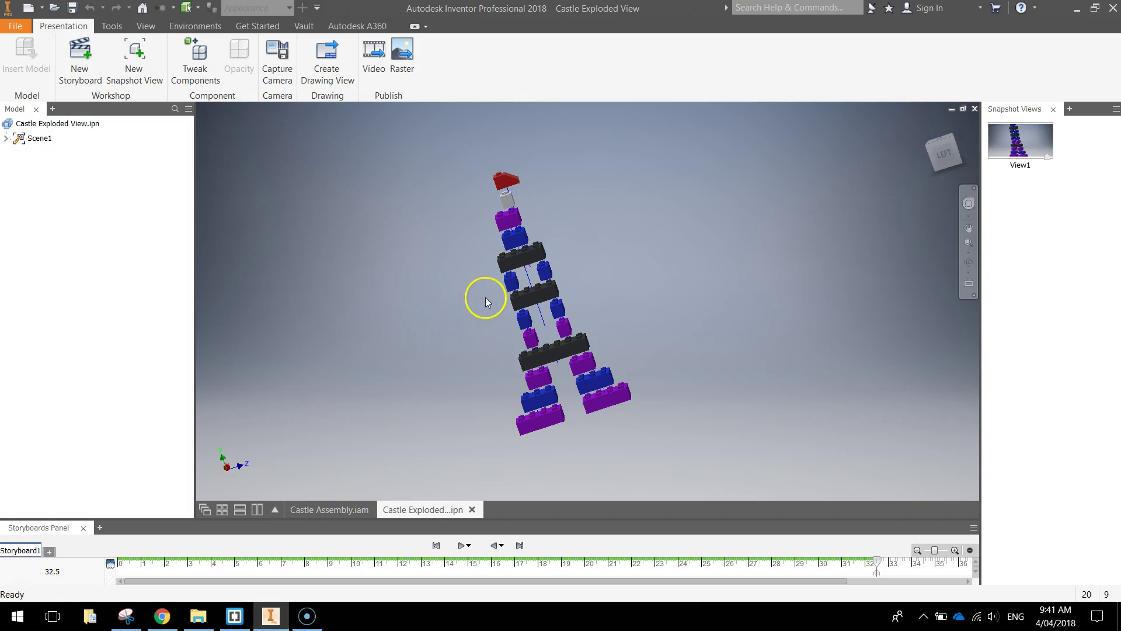
Look over the exploded castle, then close Castle Exploded .ipn without saving changes
scroll(489, 282, up, 5)
scroll(741, 289, down, 5)
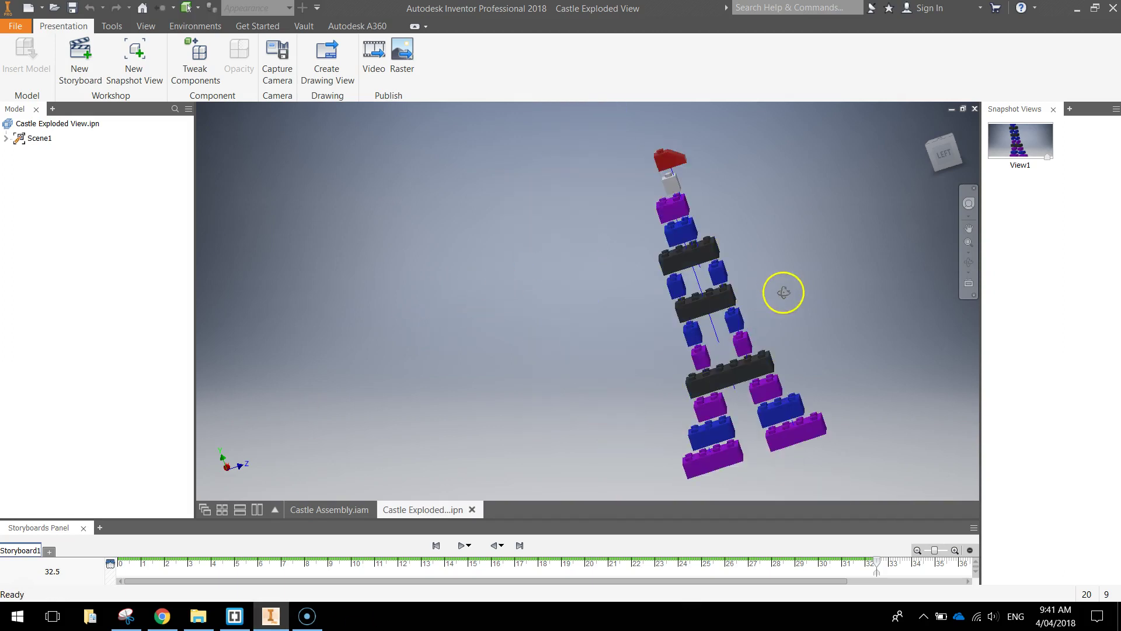
shift+middle_drag(780, 293, 356, 390)
click(325, 510)
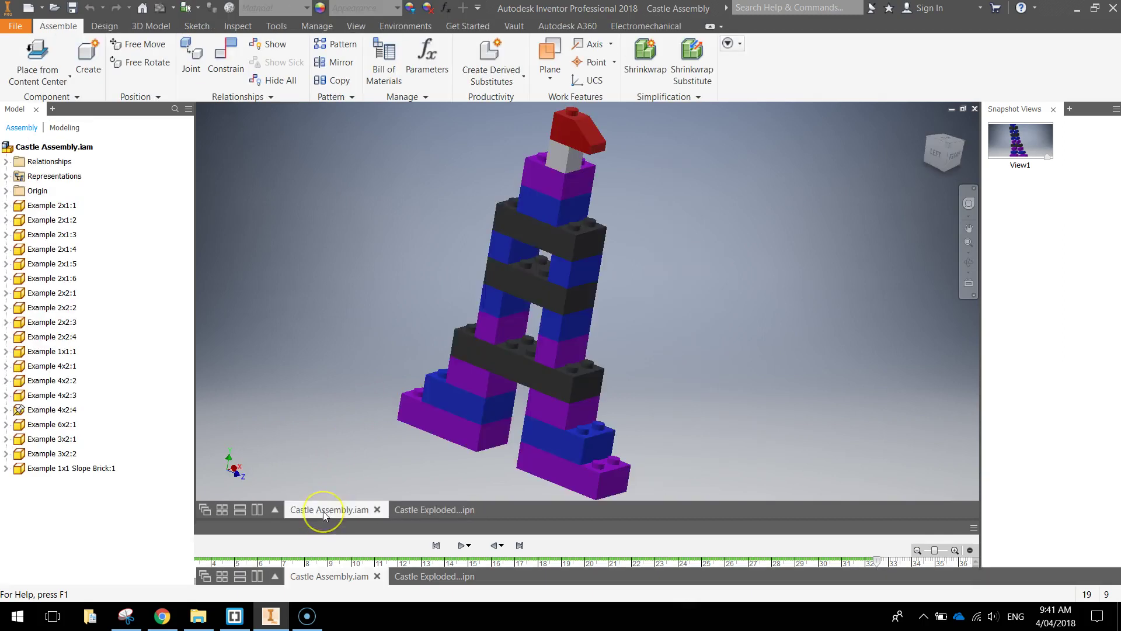
click(437, 572)
shift+middle_drag(783, 295, 771, 332)
click(474, 507)
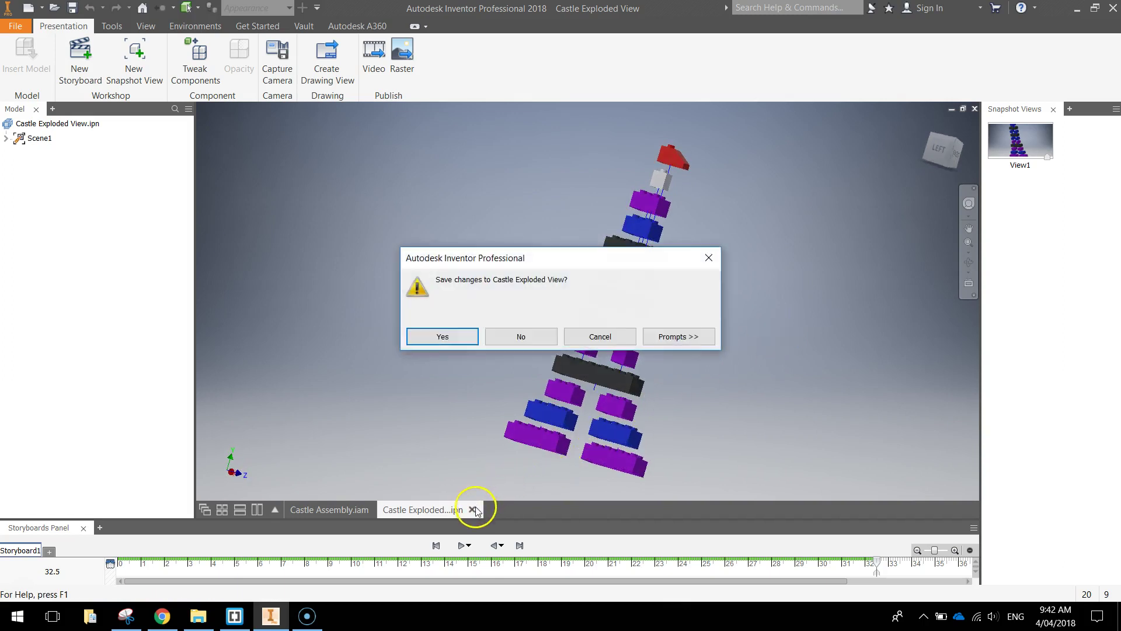
click(532, 344)
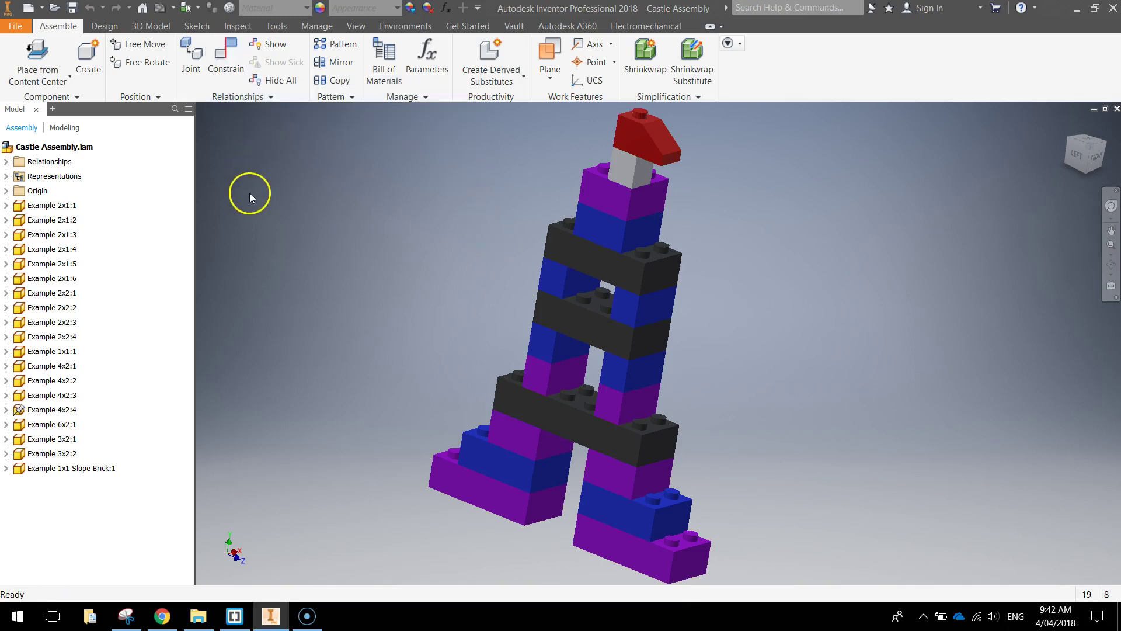
Create a new presentation from the Metric Standard (mm).ipn template
click(15, 28)
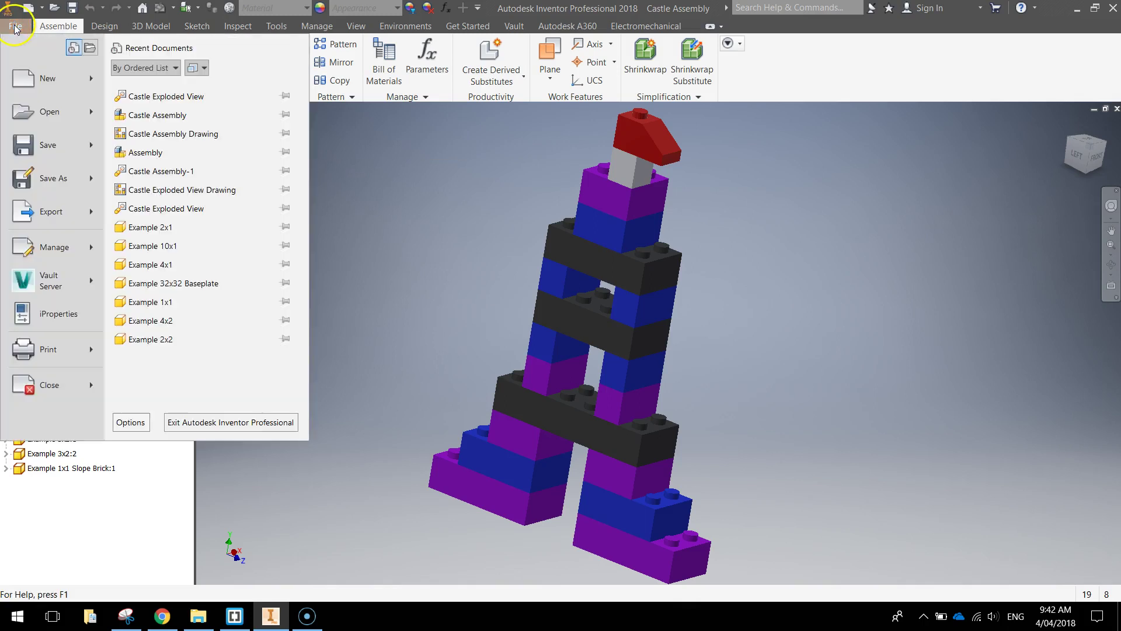
click(48, 80)
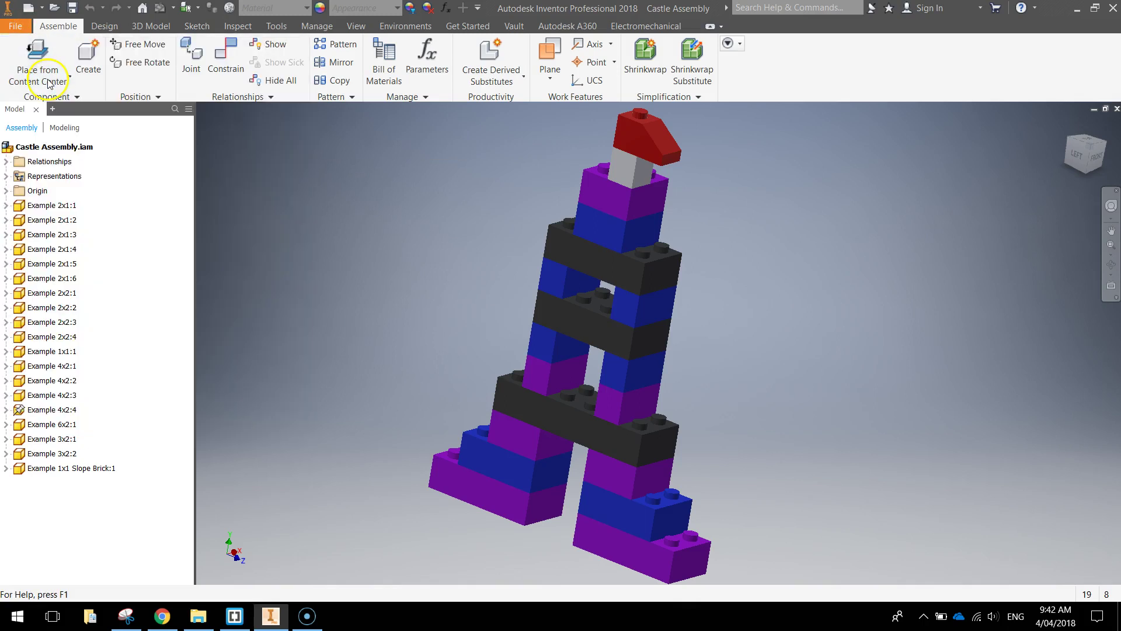
click(187, 150)
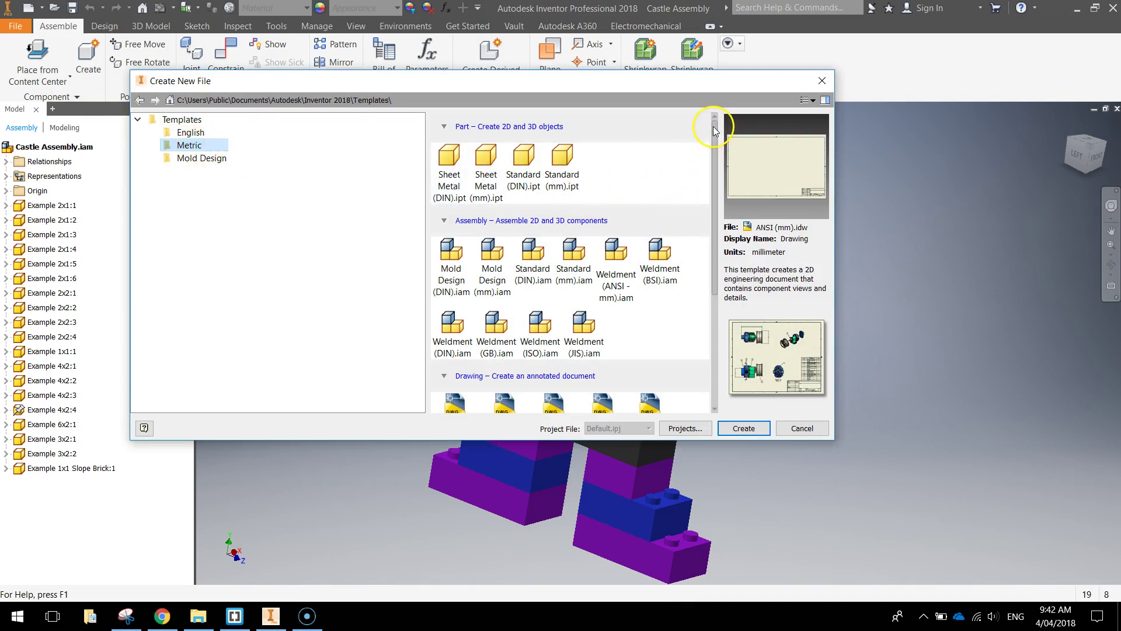
drag(714, 130, 714, 245)
click(493, 377)
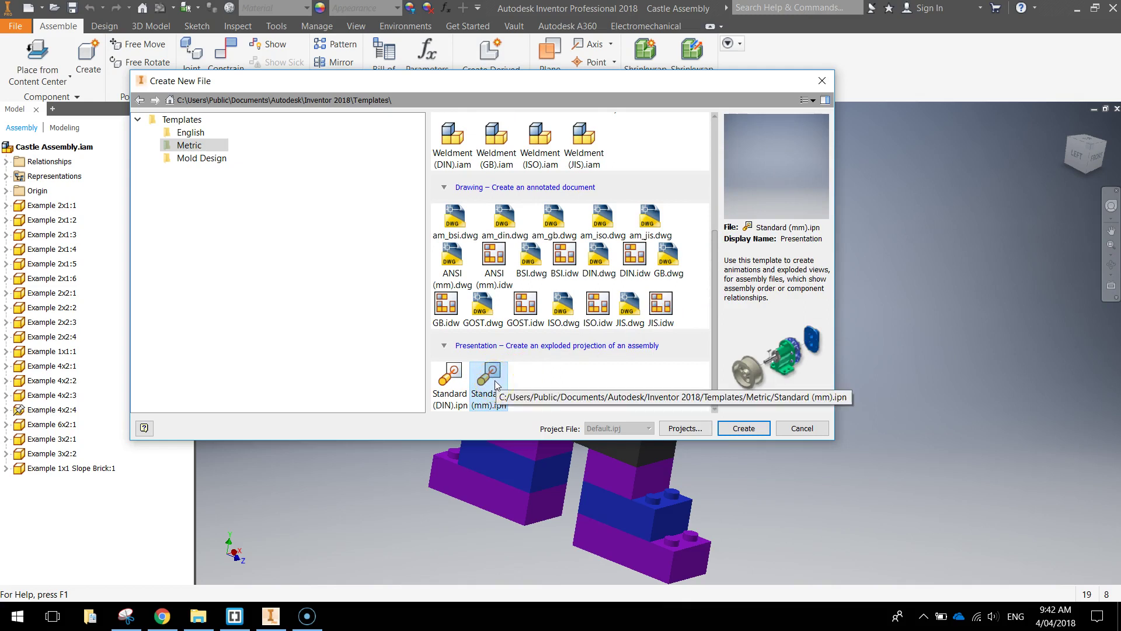
click(737, 432)
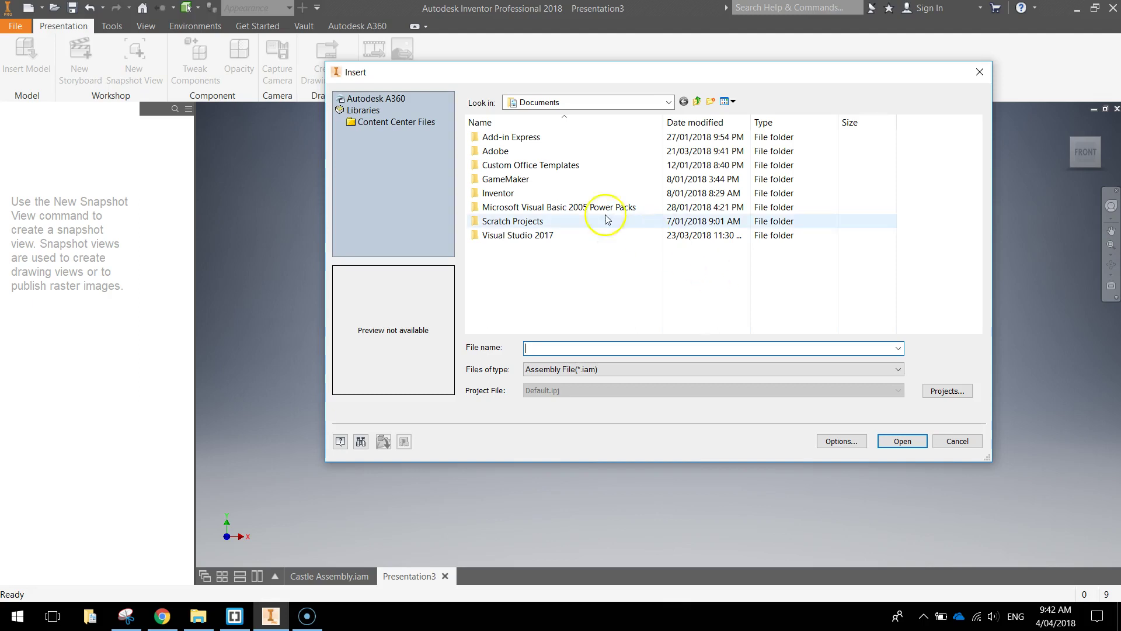
Insert Castle Assembly from Documents > School 2018 > Year 9 Graphics > Lego Bricks
click(668, 102)
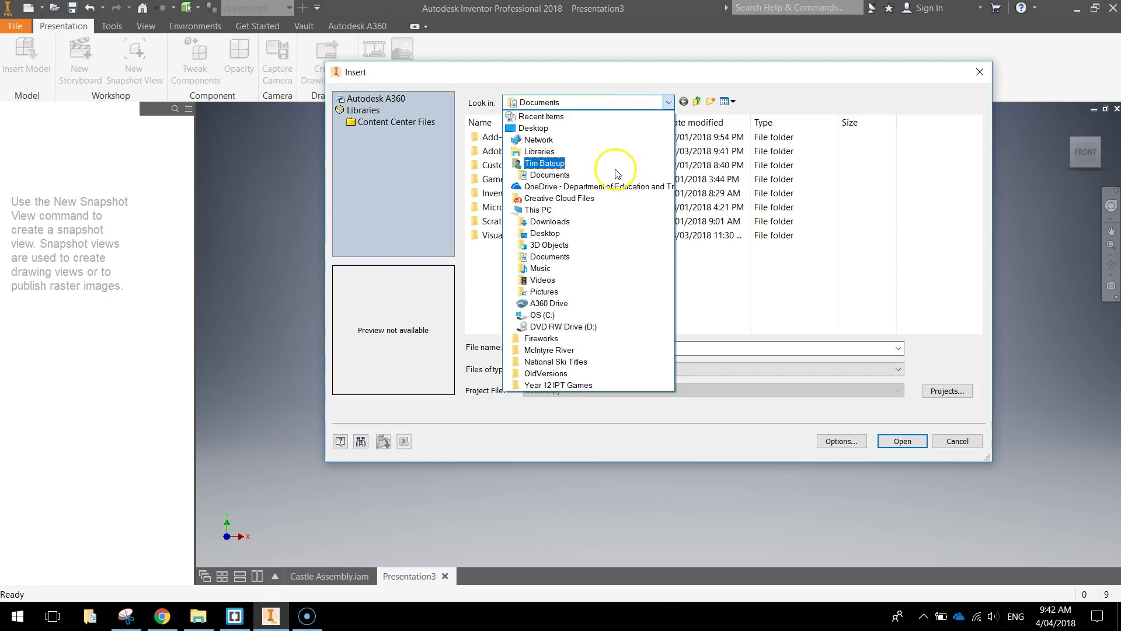
click(607, 262)
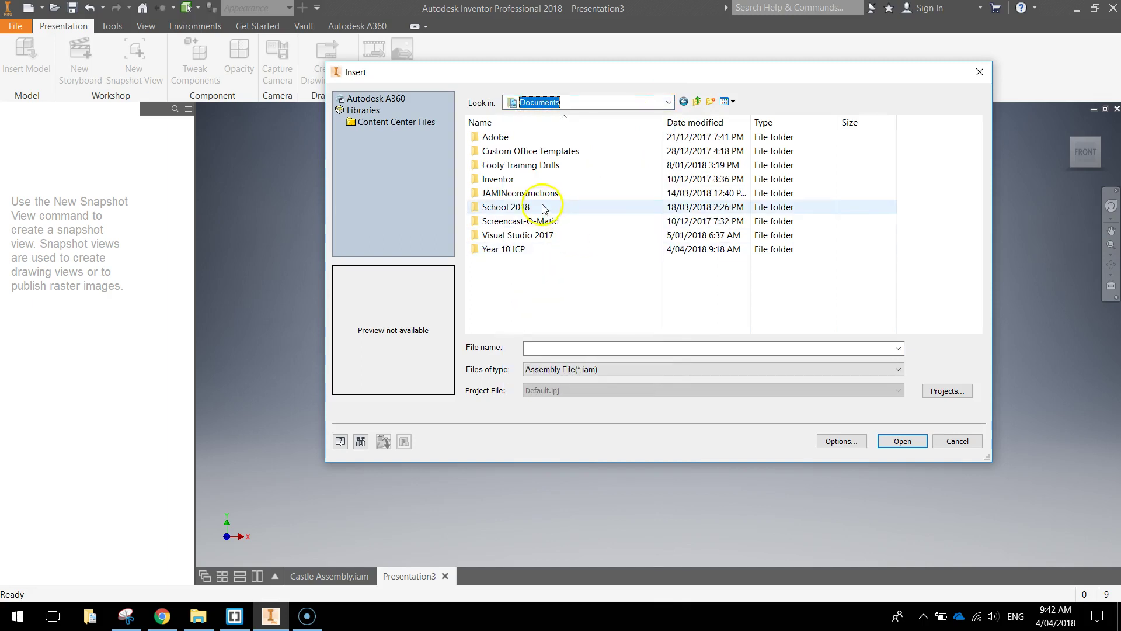
double_click(544, 207)
double_click(538, 153)
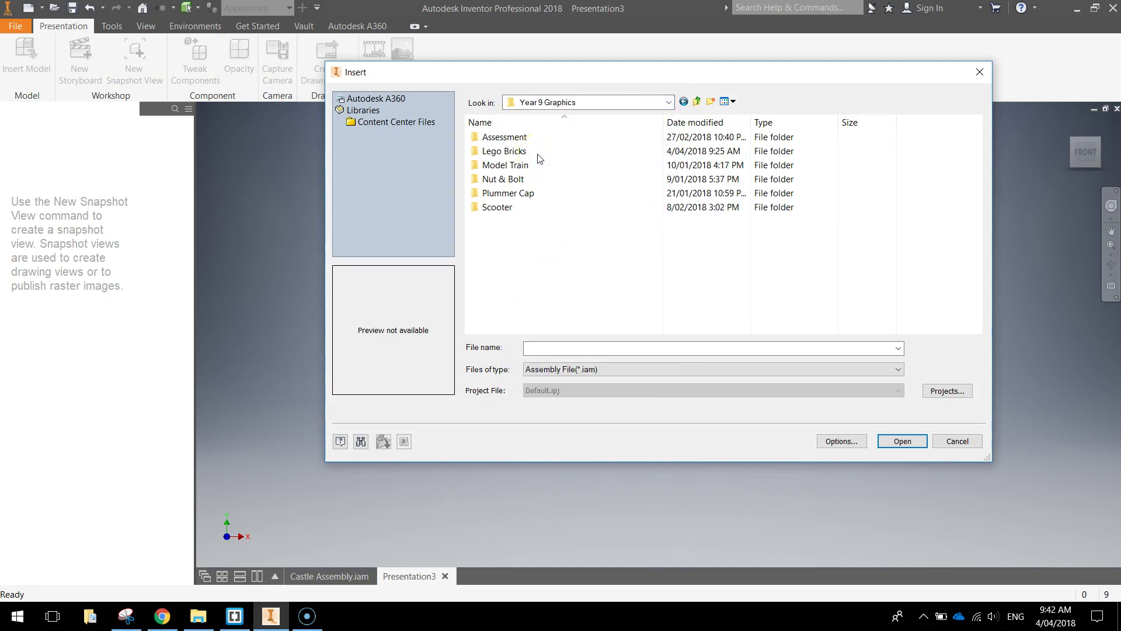
double_click(537, 153)
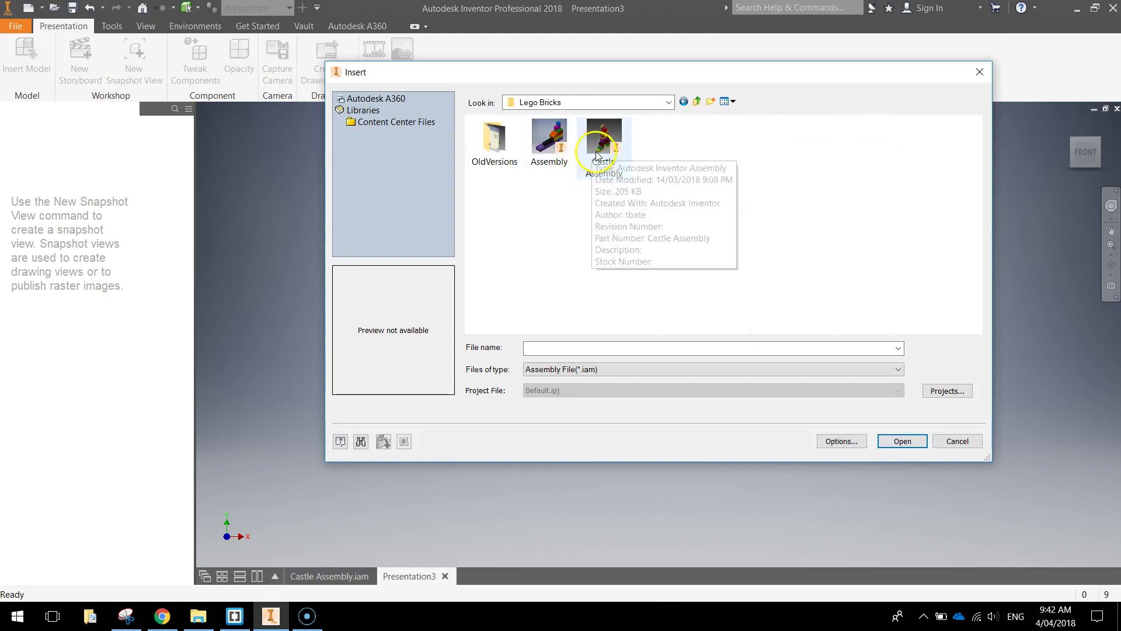
double_click(596, 152)
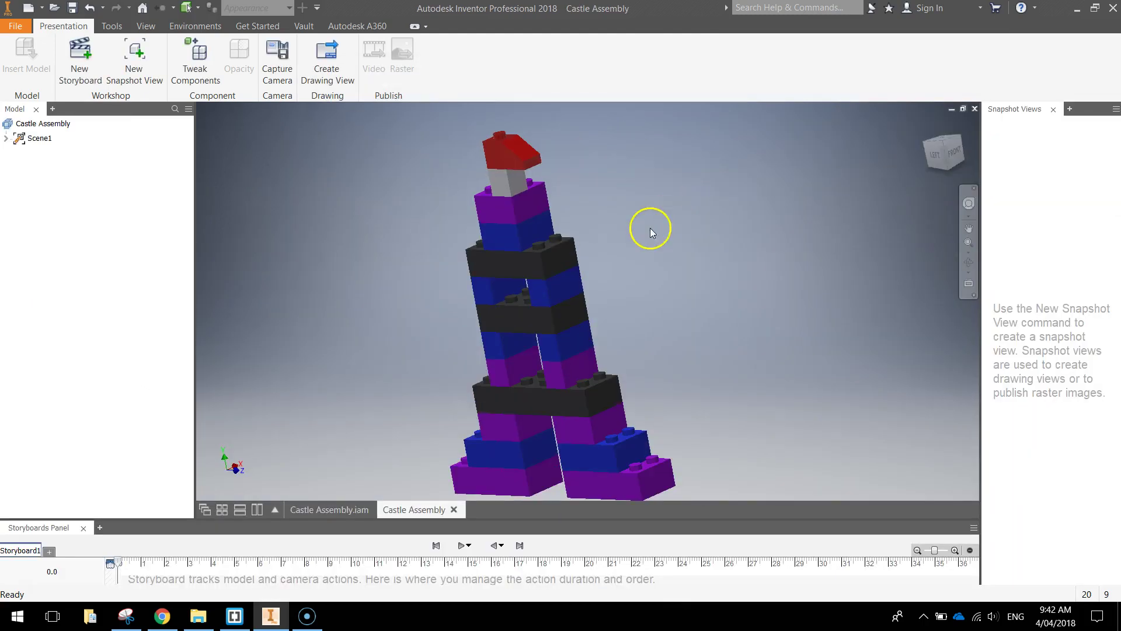
Recentre the castle and window-select all bricks above the two bottom plates
middle_drag(586, 253, 694, 241)
scroll(692, 240, down, 3)
scroll(660, 248, up, 5)
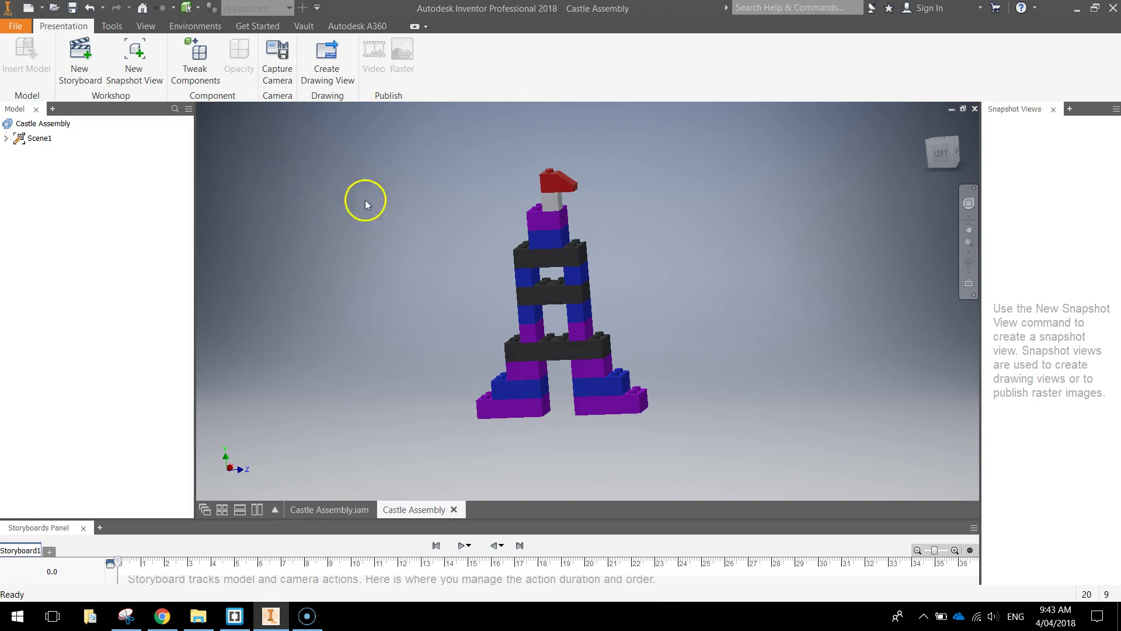
drag(395, 139, 678, 401)
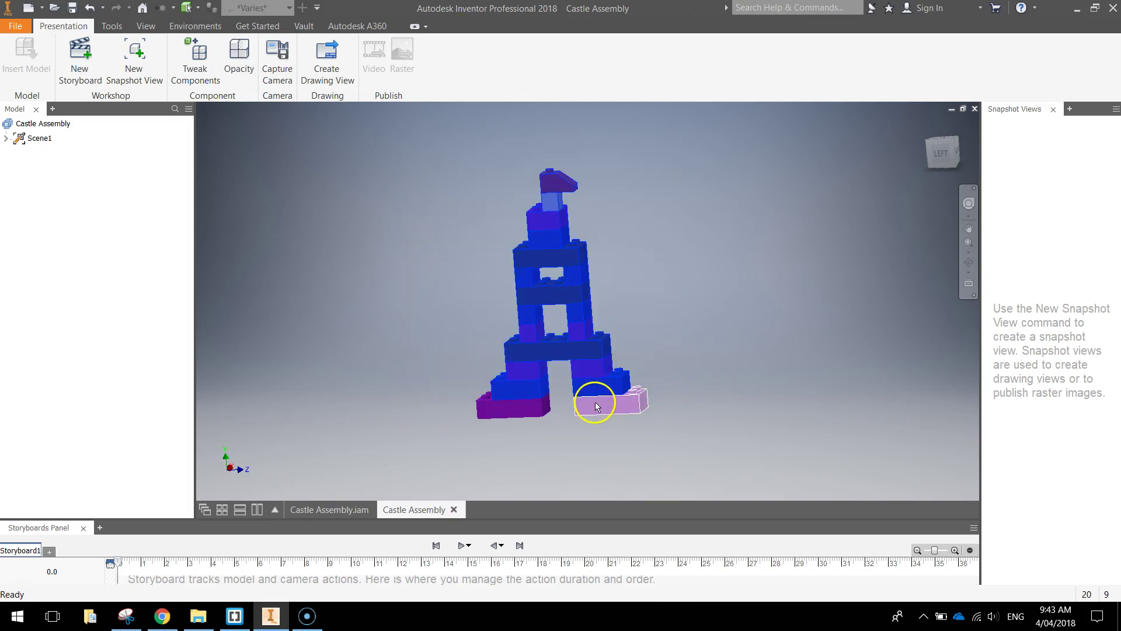
Tweak the selected bricks 5 mm upward along Y
click(200, 52)
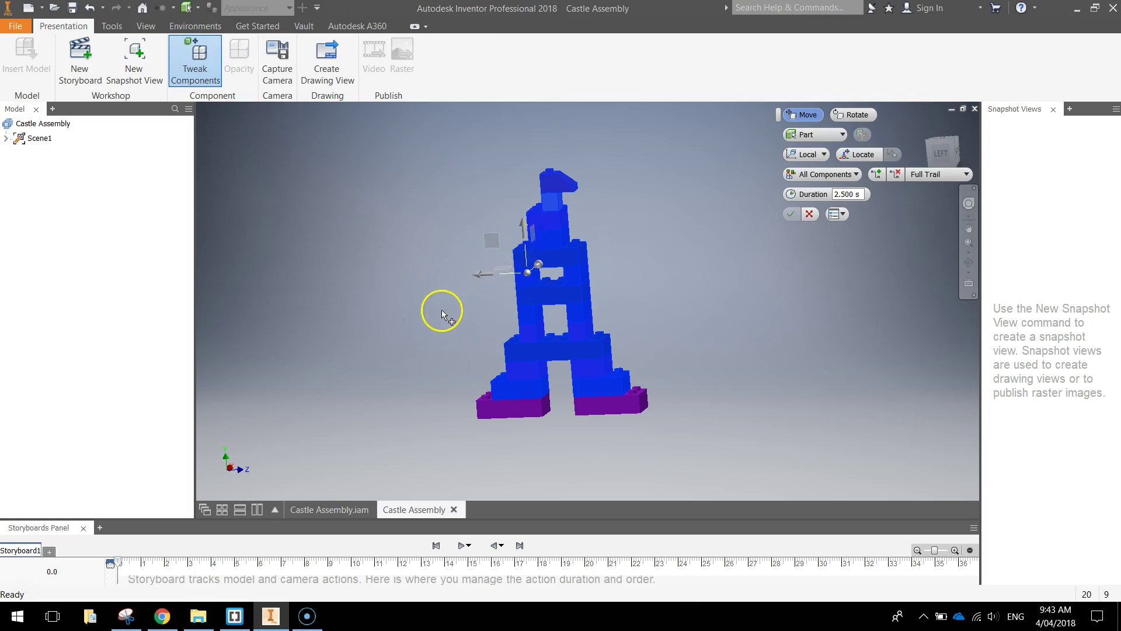
click(522, 229)
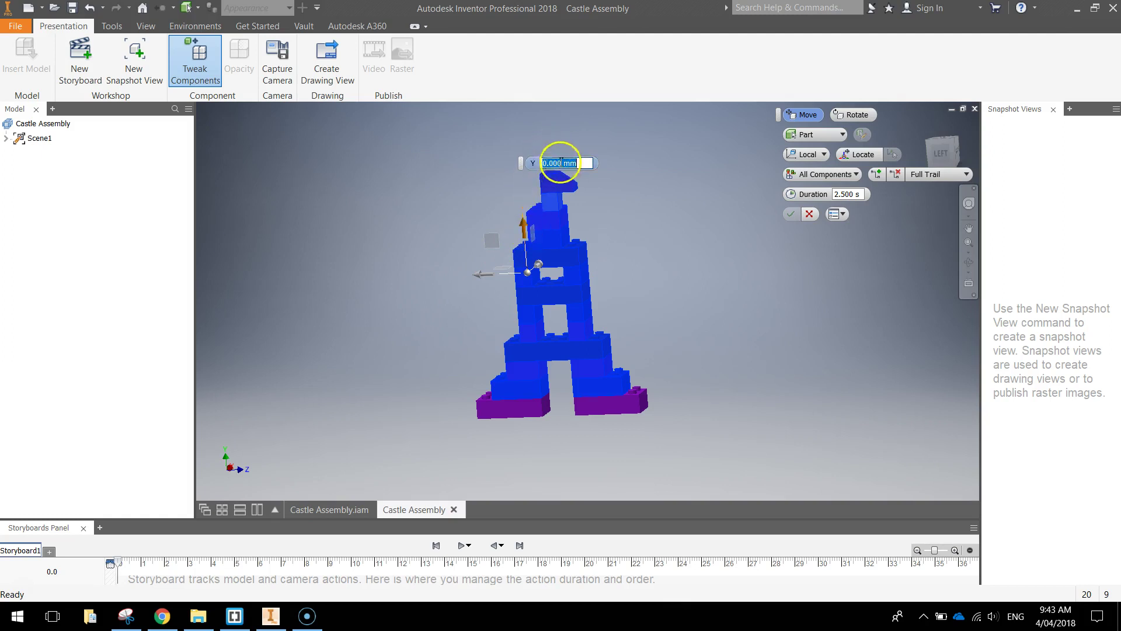
text(5)
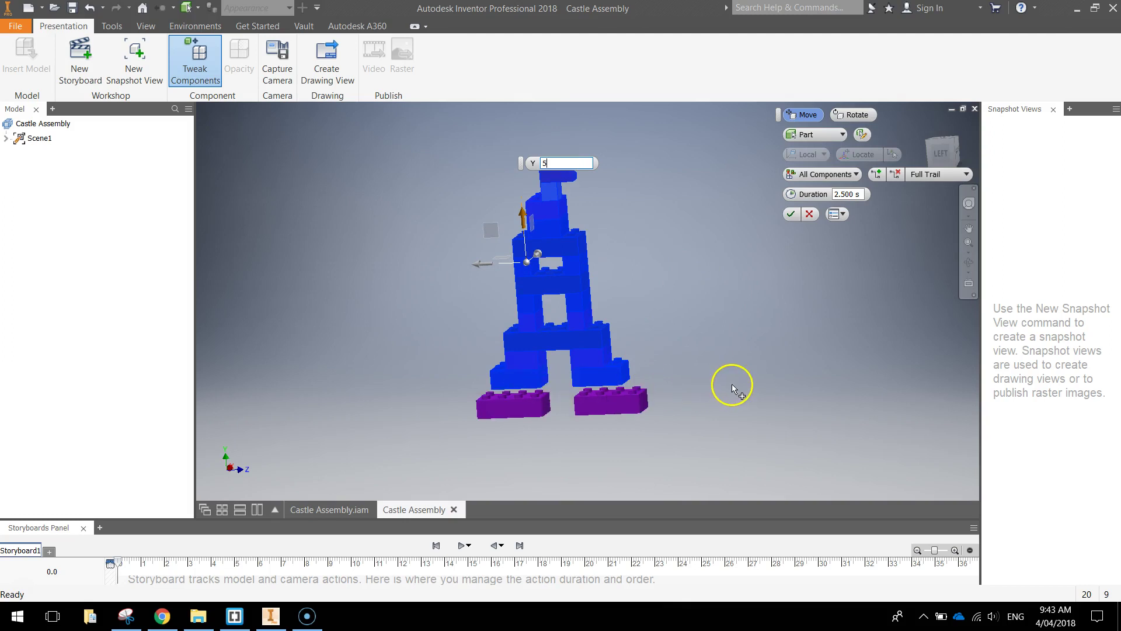
key(Return)
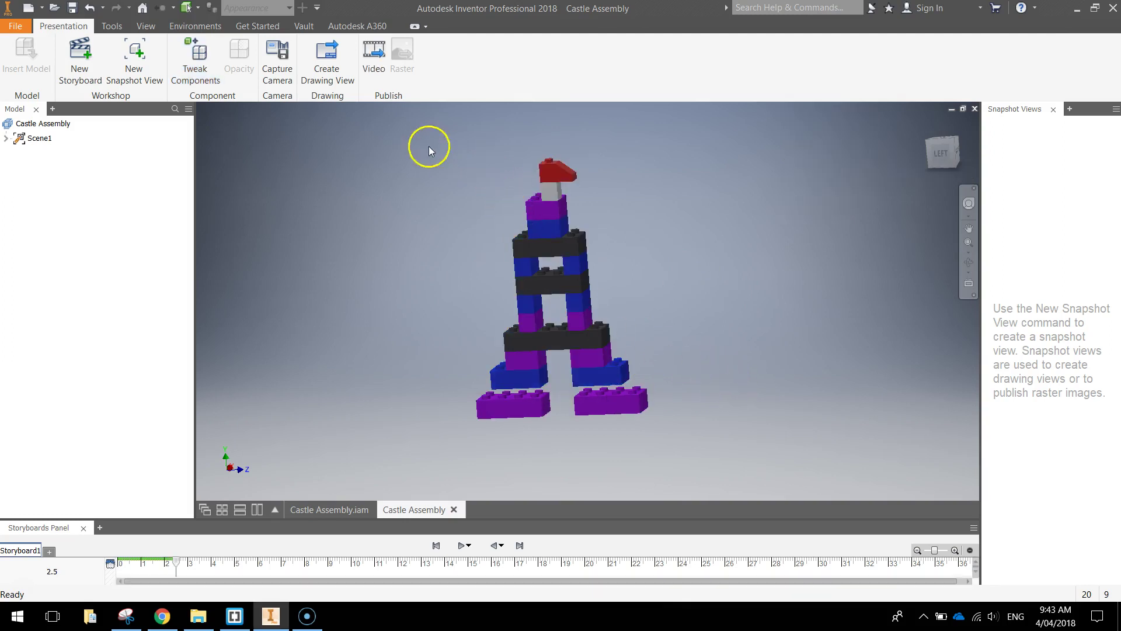
Lift the bricks above the second layer another 5 mm, then reselect the upper bricks
drag(402, 133, 692, 374)
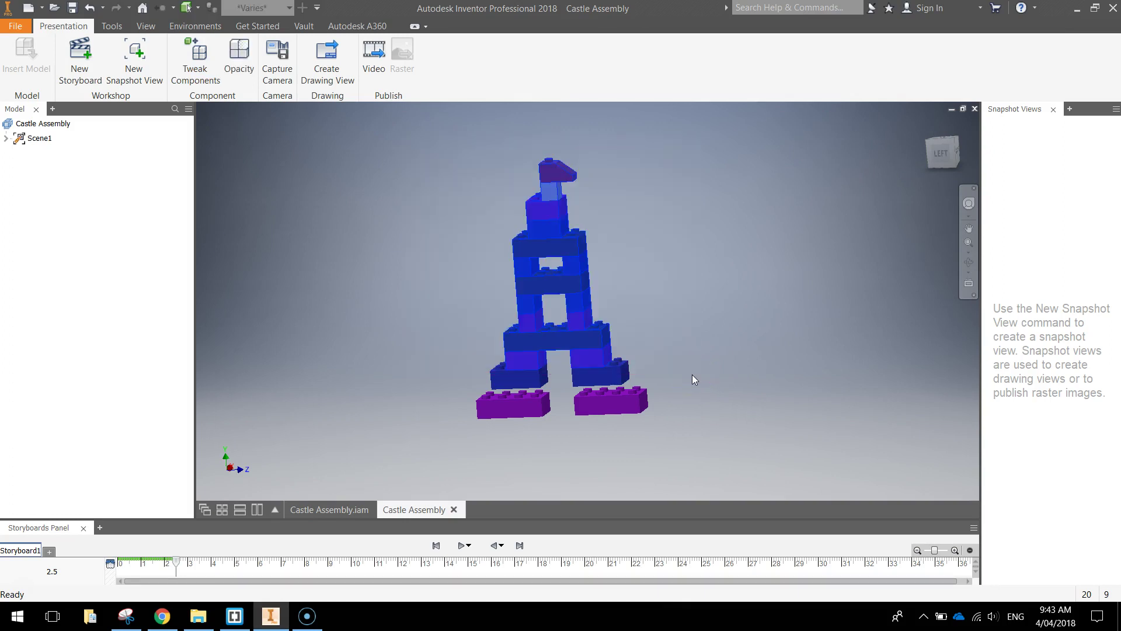
click(200, 66)
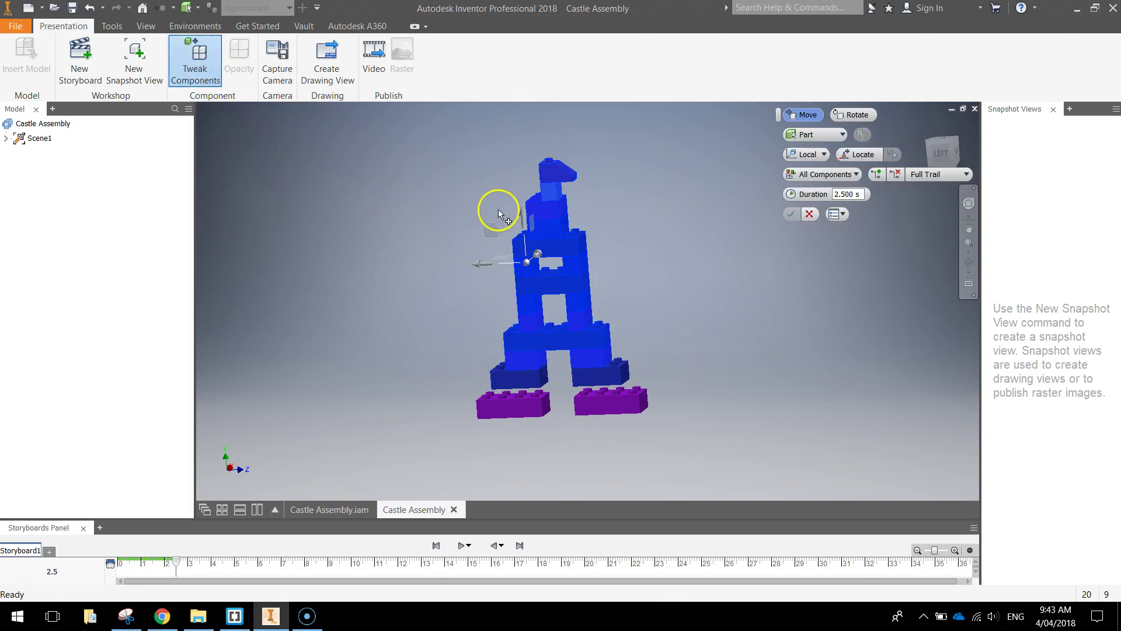
click(522, 216)
text(5)
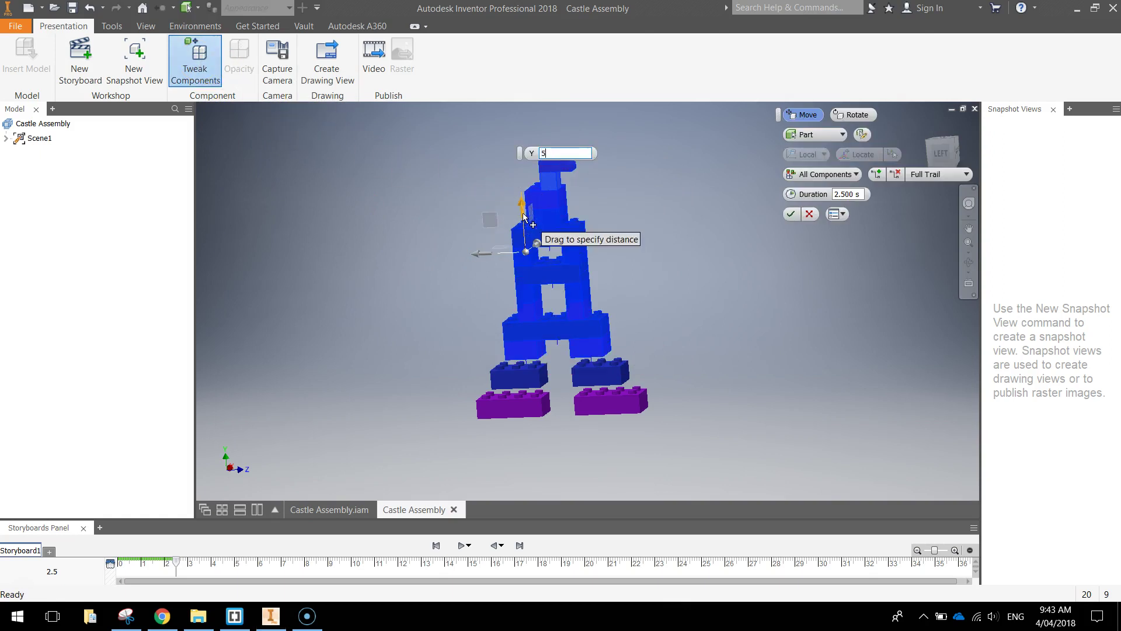
key(Return)
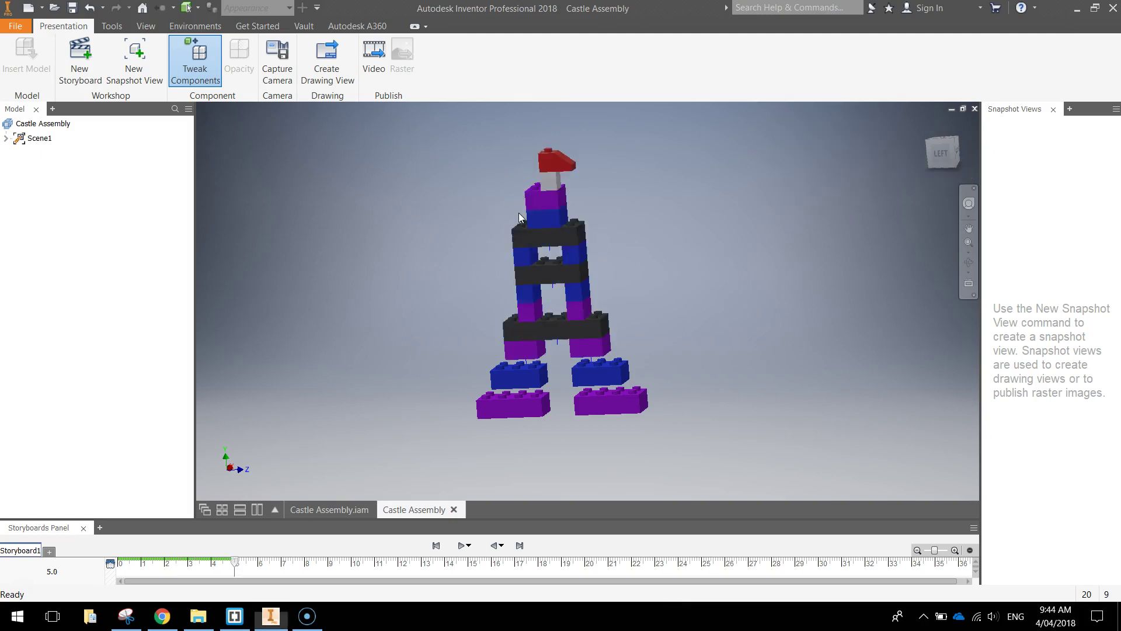
click(509, 214)
drag(436, 135, 675, 347)
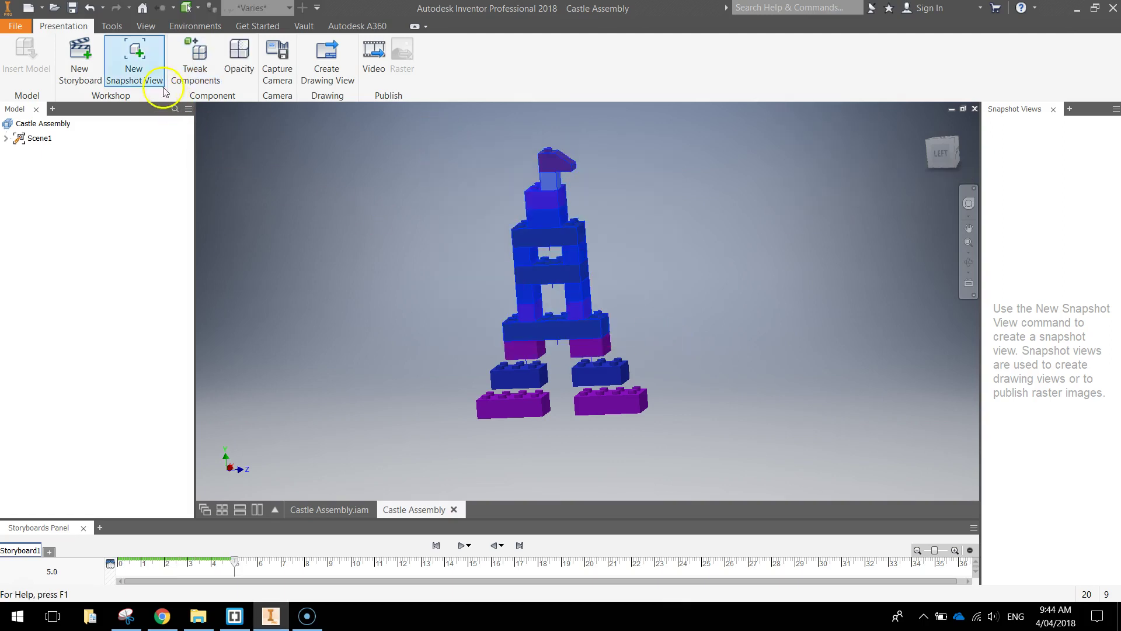
Drag-lift the selected bricks upward, then lift the tower bricks above them further
click(195, 61)
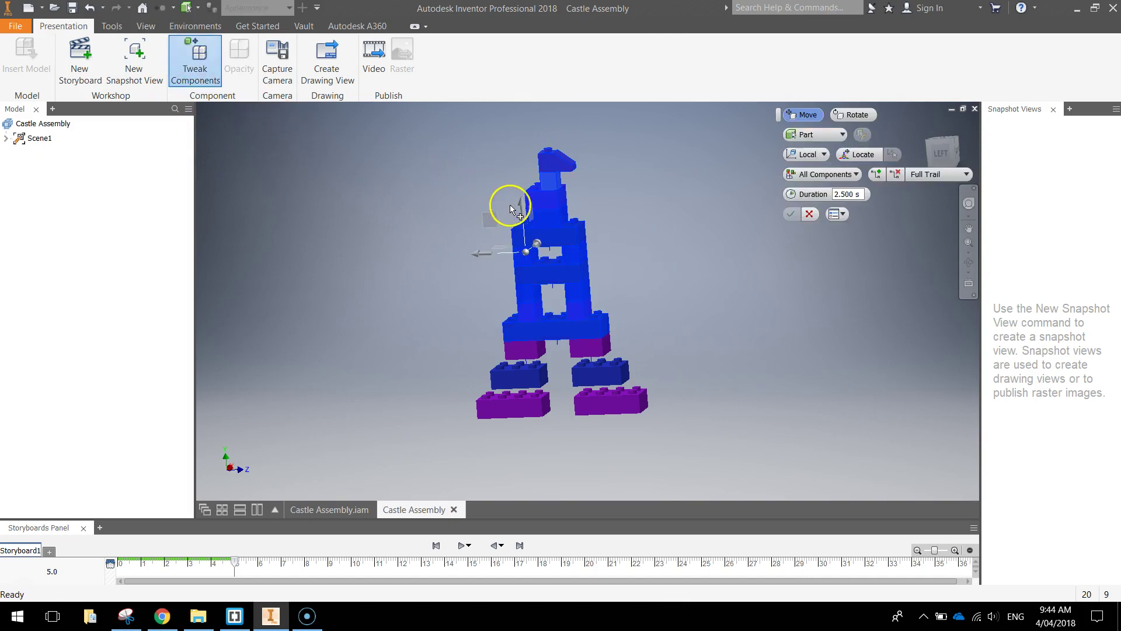
drag(515, 207, 521, 203)
key(Return)
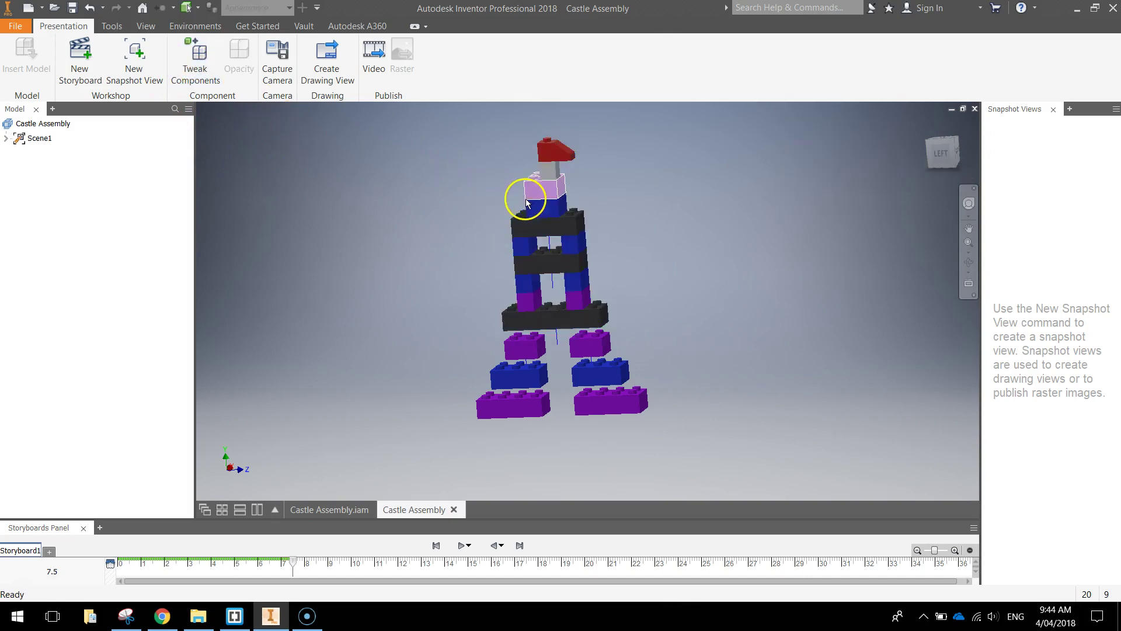
drag(475, 125, 680, 317)
click(213, 75)
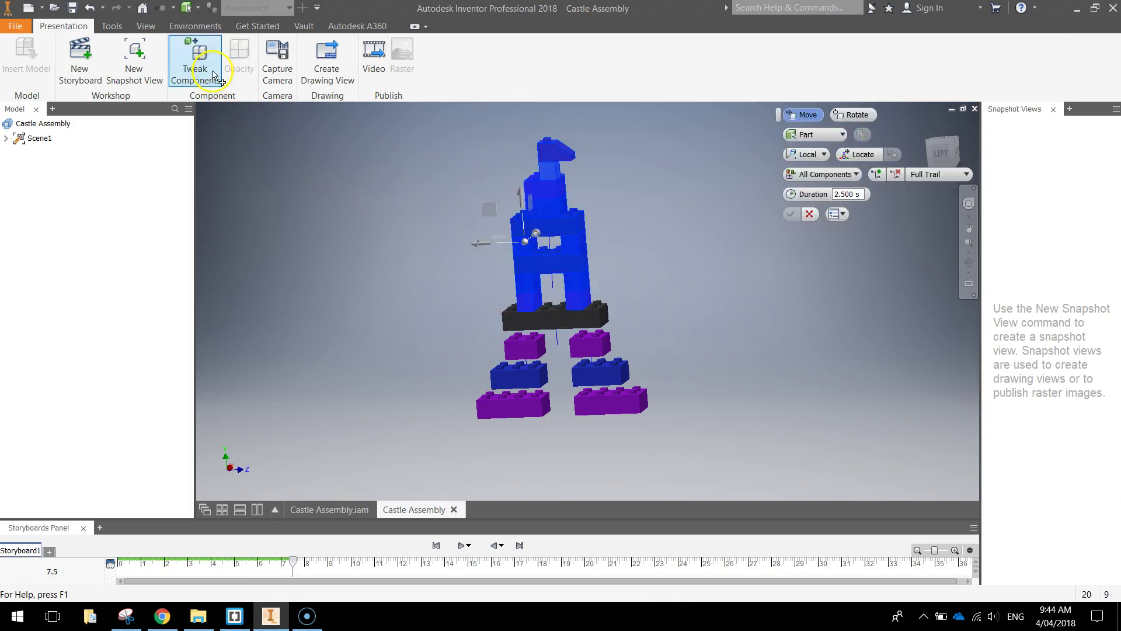
drag(518, 190, 521, 197)
key(Return)
Select the next upper tower bricks and raise them 10 mm along Y
drag(461, 116, 656, 291)
click(199, 71)
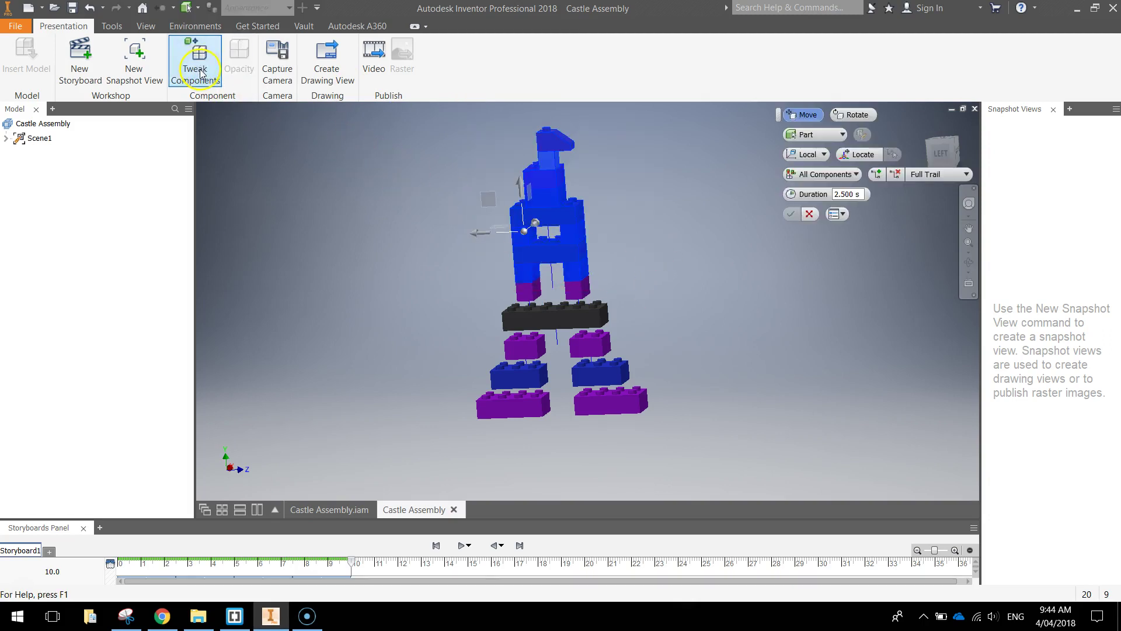
click(521, 186)
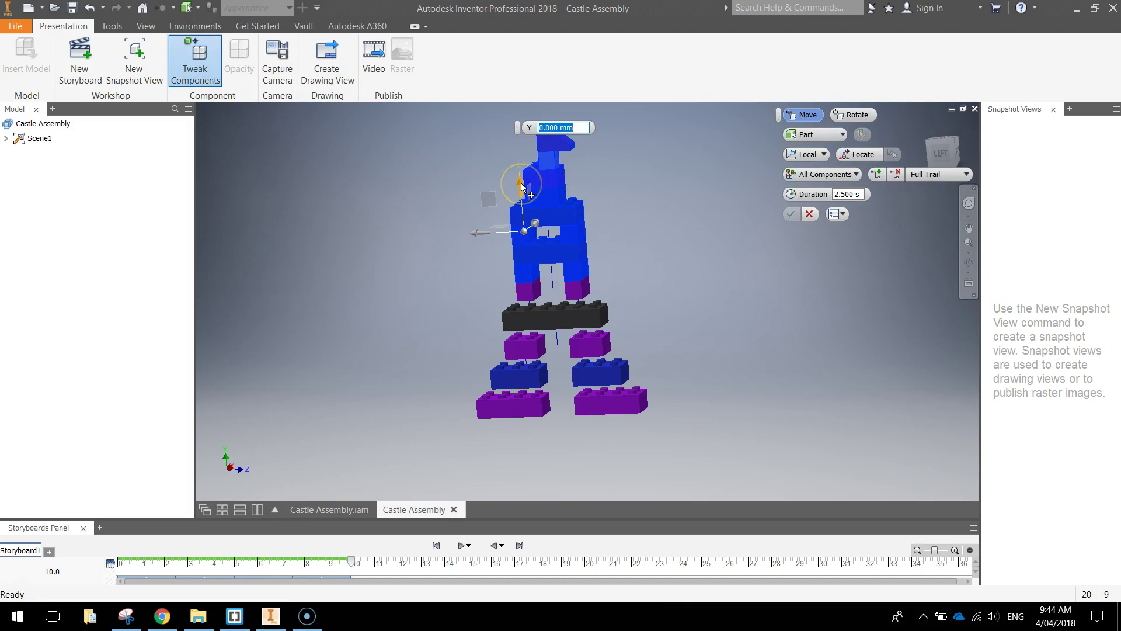
key(Escape)
drag(475, 113, 644, 260)
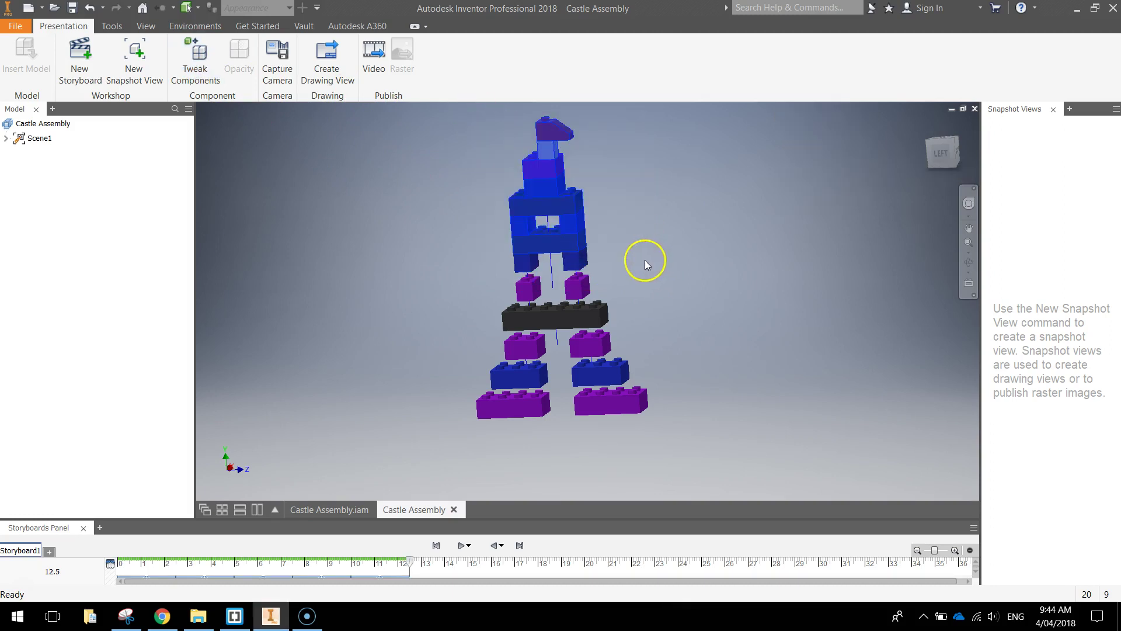
click(199, 62)
click(520, 176)
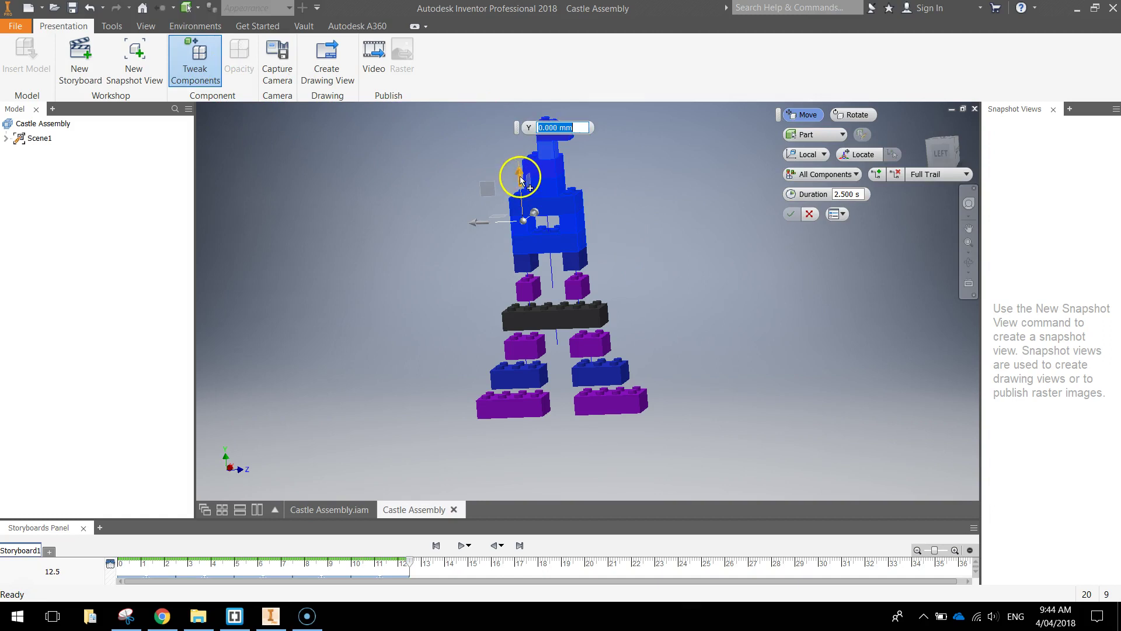
text(10)
key(Return)
key(Escape)
Raise the upper tower bricks higher with an arrow drag, then reselect them
scroll(518, 223, down, 2)
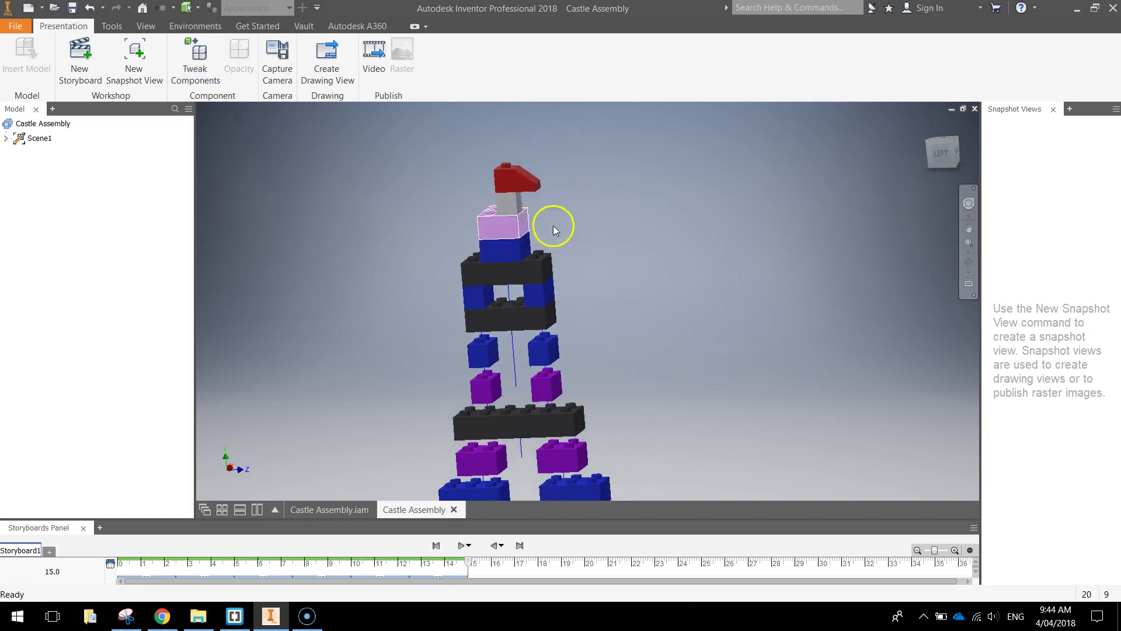
scroll(456, 186, down, 2)
scroll(527, 207, up, 1)
drag(418, 150, 637, 344)
click(199, 58)
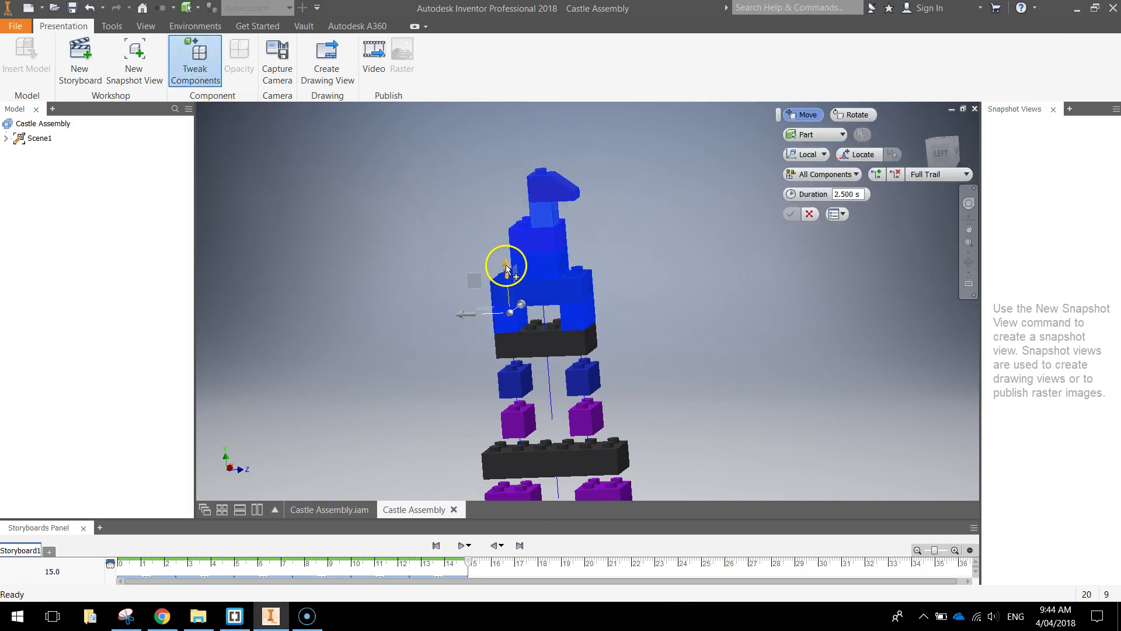
drag(500, 263, 508, 263)
click(468, 189)
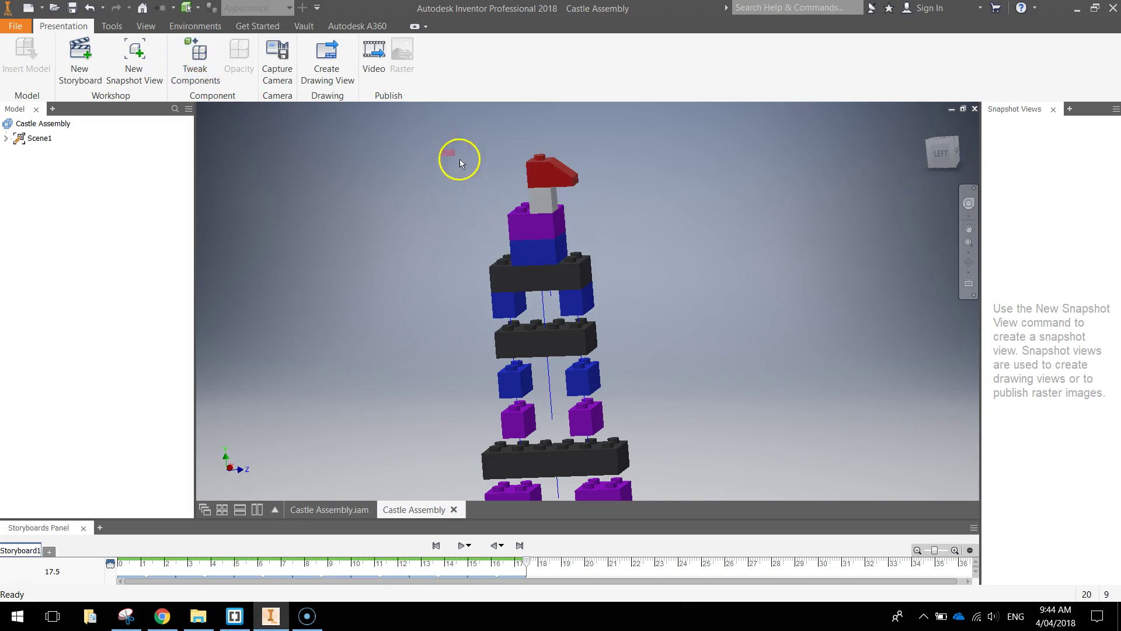
drag(485, 173, 646, 300)
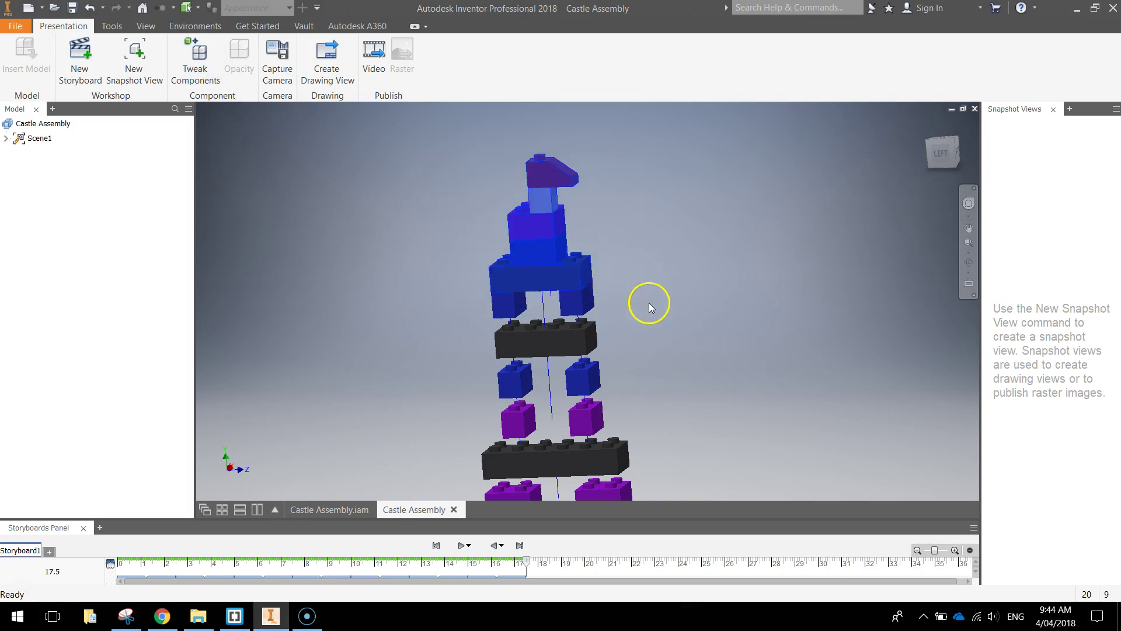
Move the selected bricks -10 mm along Y
click(199, 58)
click(532, 170)
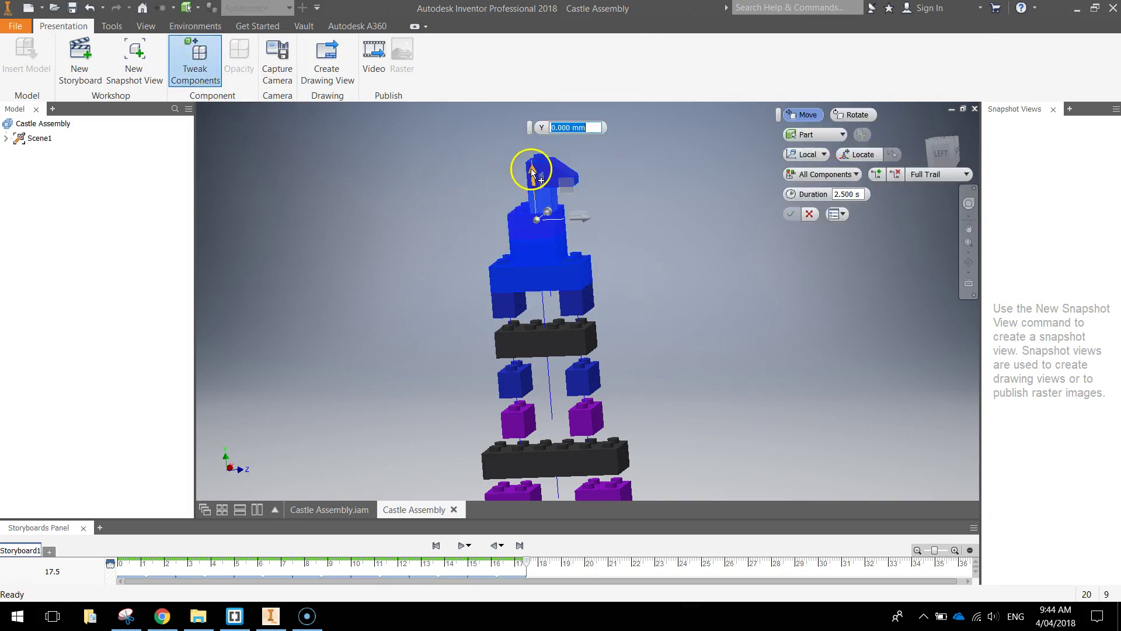
text(-10)
key(Return)
Lift the uppermost bricks 5 mm along Y twice
drag(454, 135, 650, 239)
drag(466, 148, 642, 255)
click(201, 70)
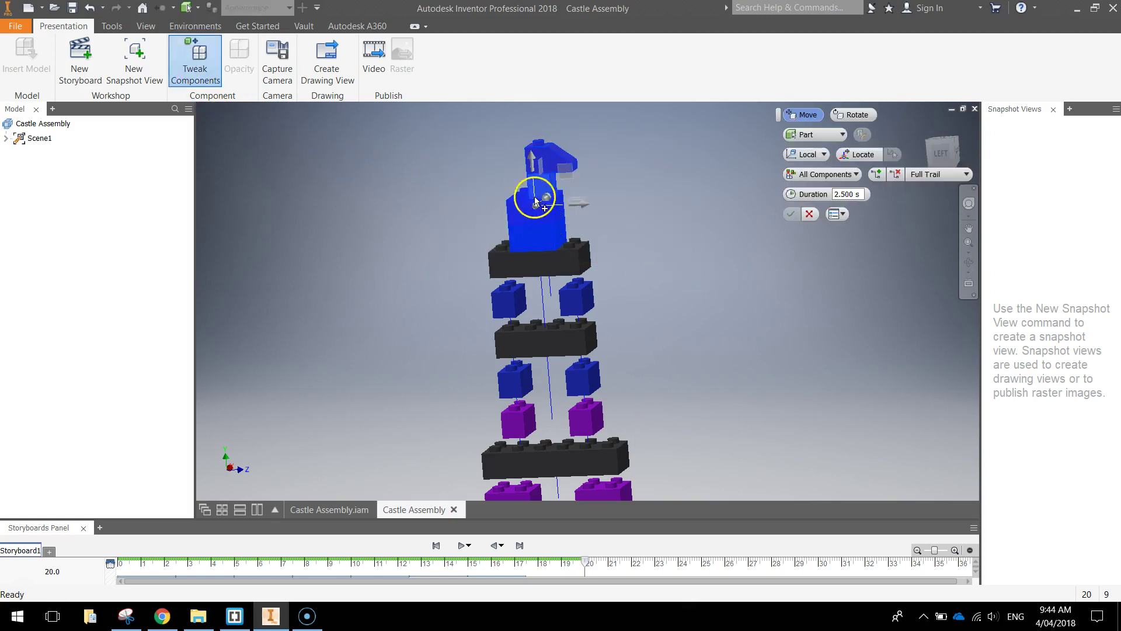
click(532, 159)
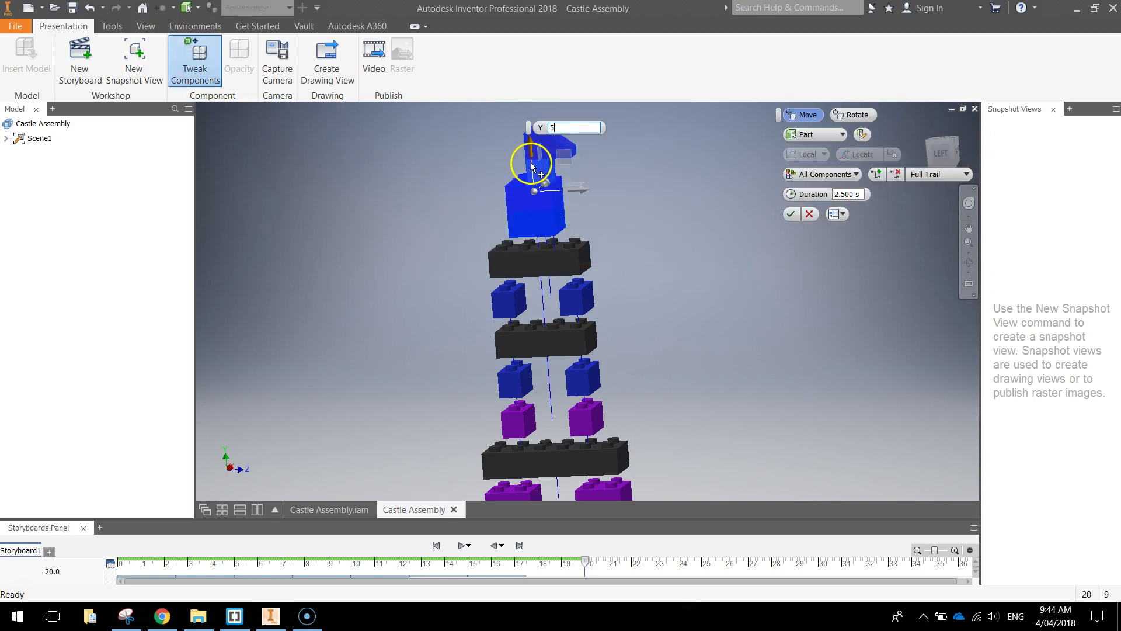
key(Return)
drag(474, 131, 635, 227)
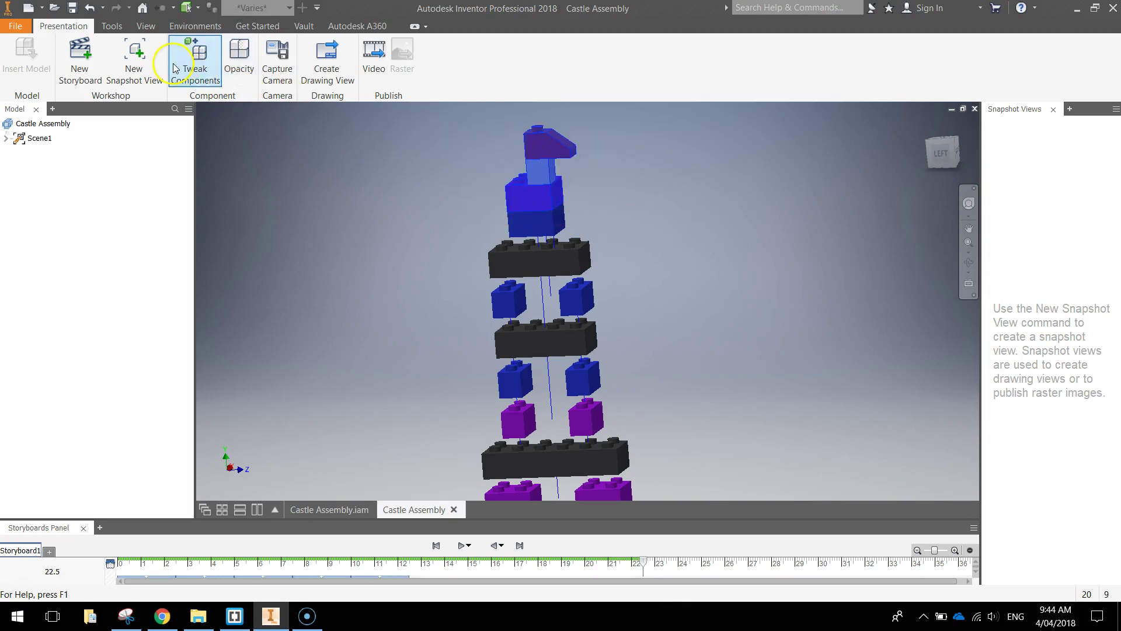
click(187, 52)
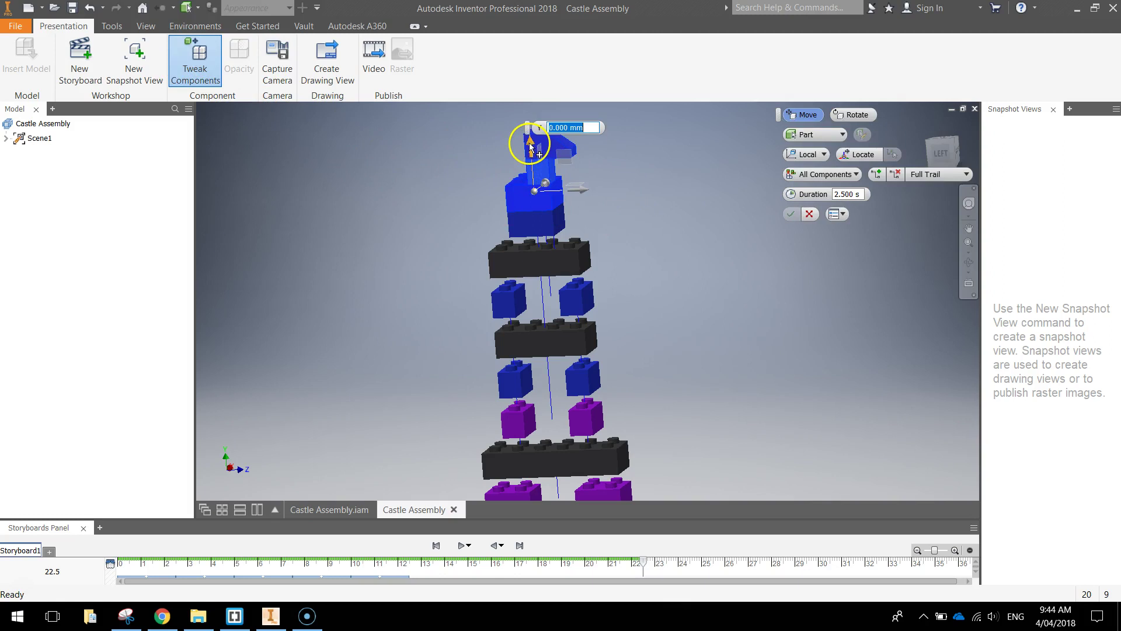
text(5)
key(Return)
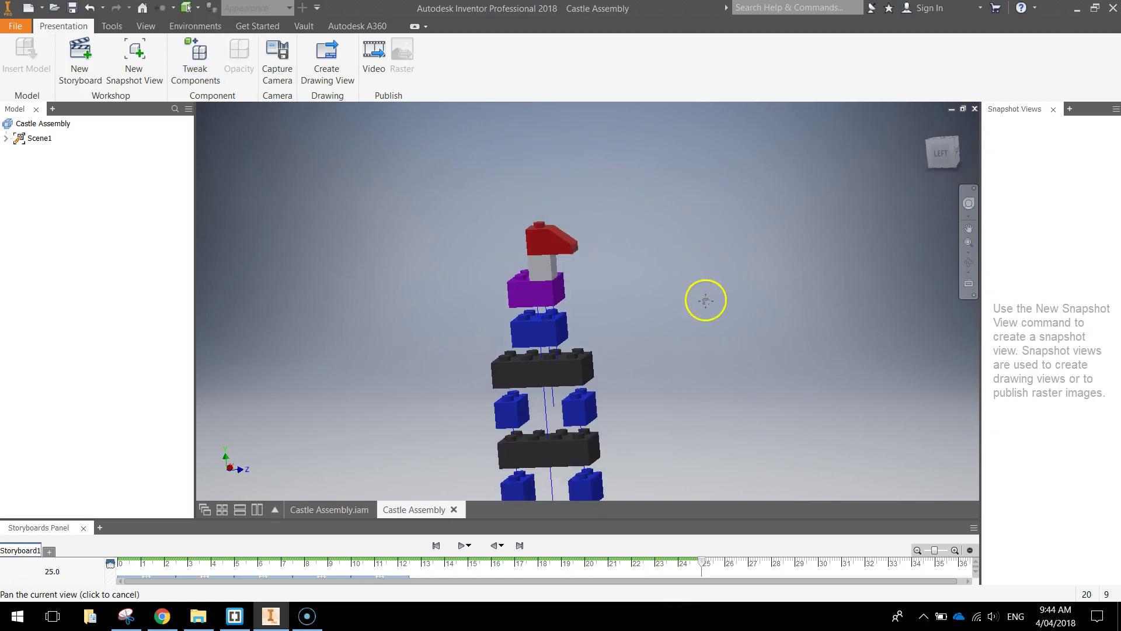
Raise the top few bricks, then lift the red top brick above the rest
drag(466, 185, 612, 285)
click(197, 57)
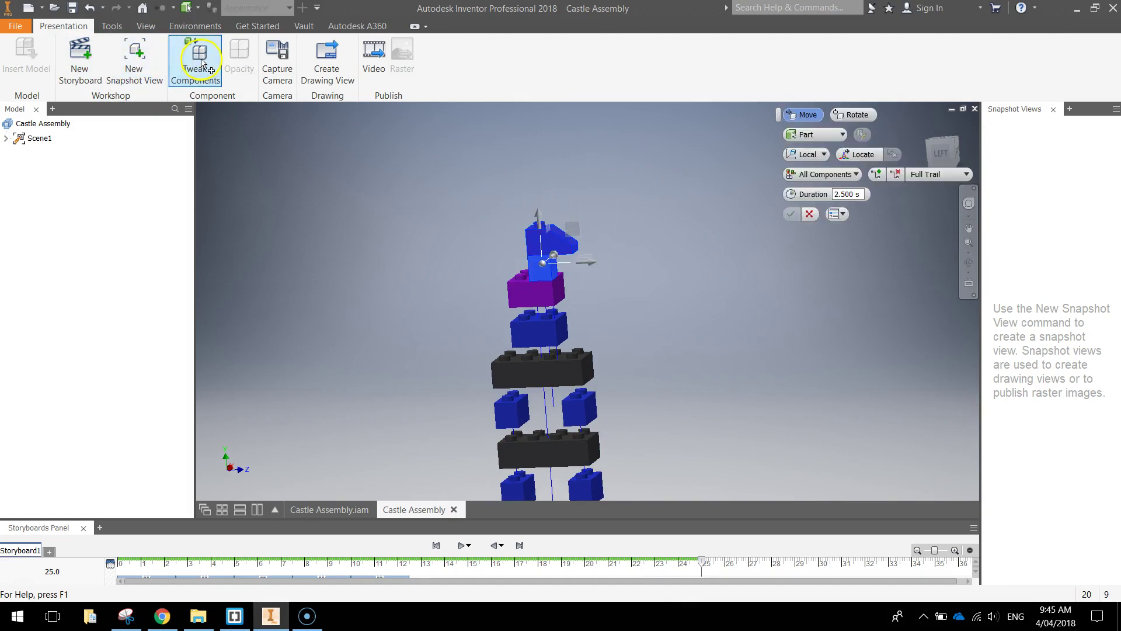
drag(536, 221, 535, 209)
key(Return)
click(537, 219)
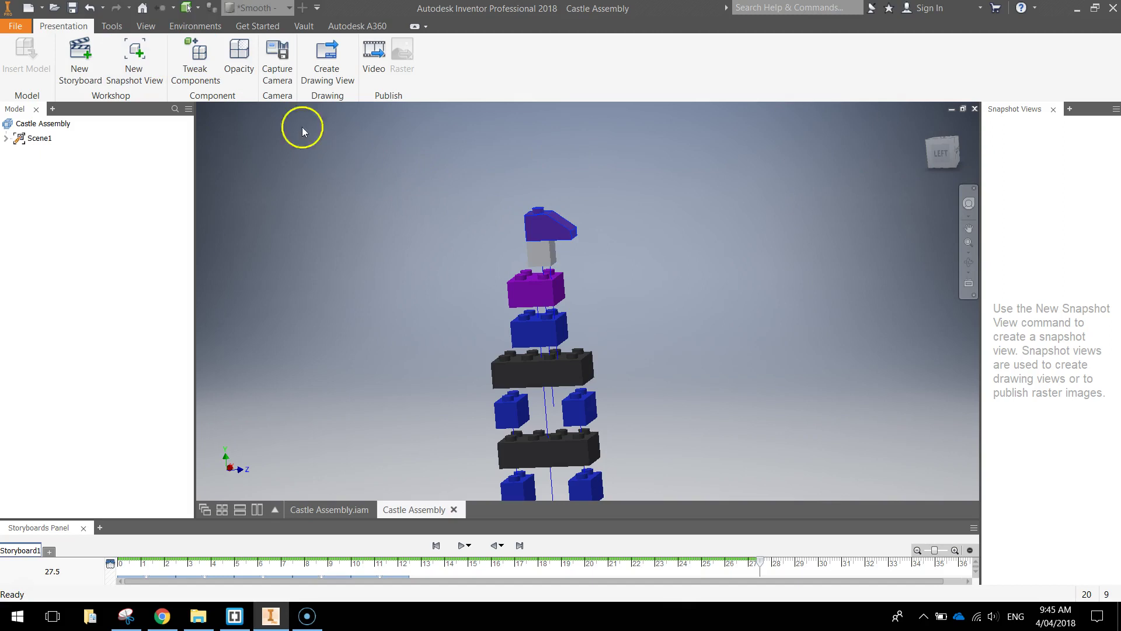
click(194, 56)
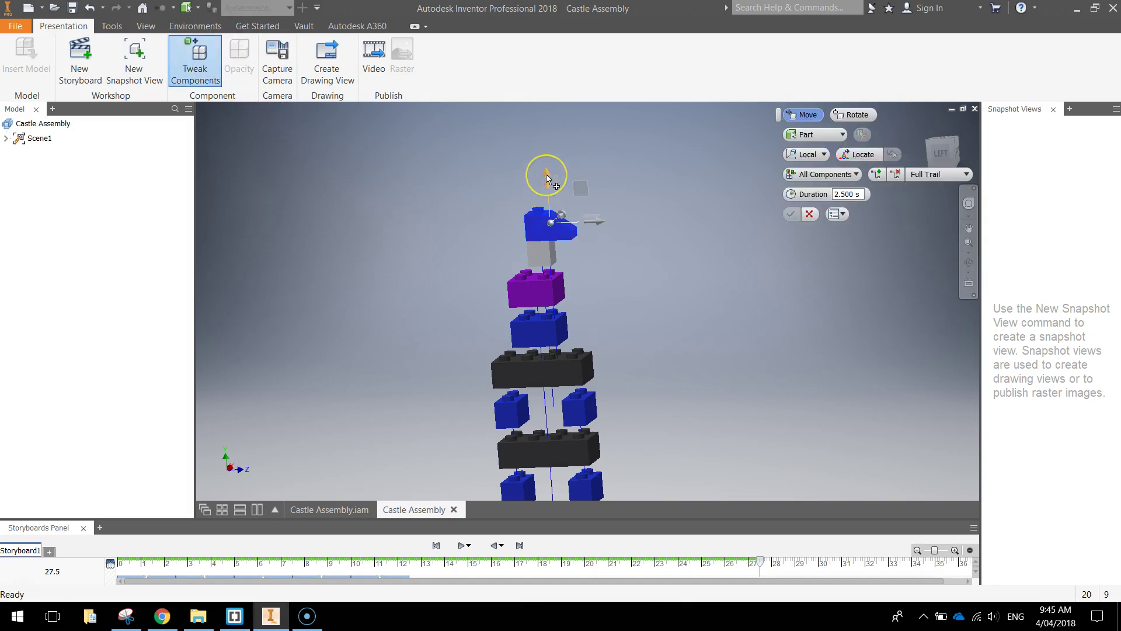
drag(544, 171, 543, 156)
key(Return)
scroll(711, 379, down, 3)
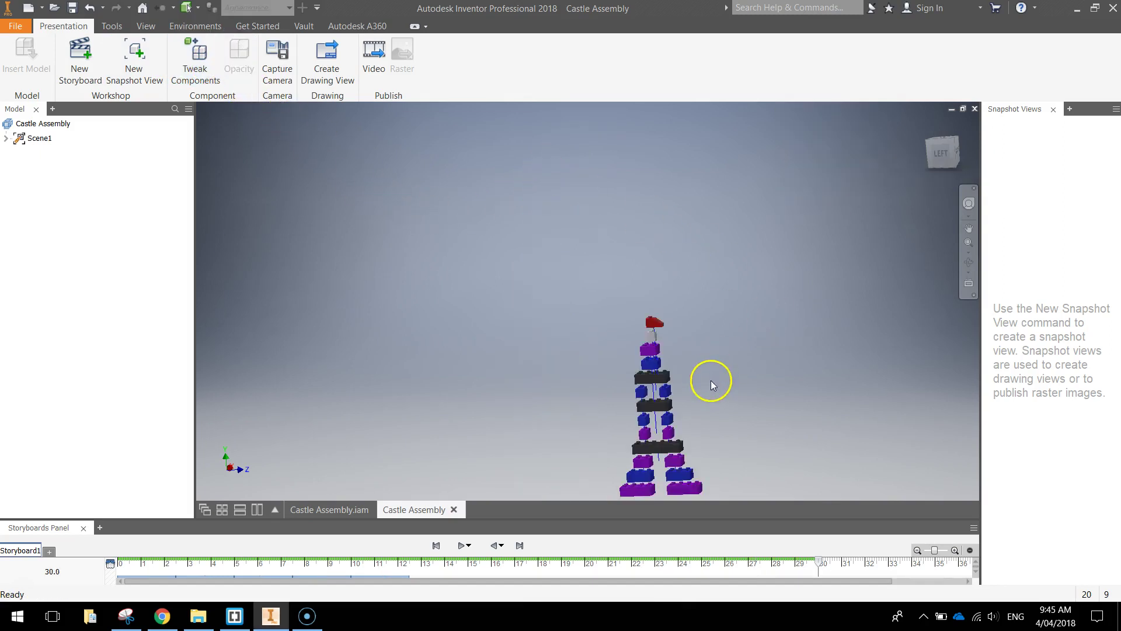
scroll(598, 261, up, 3)
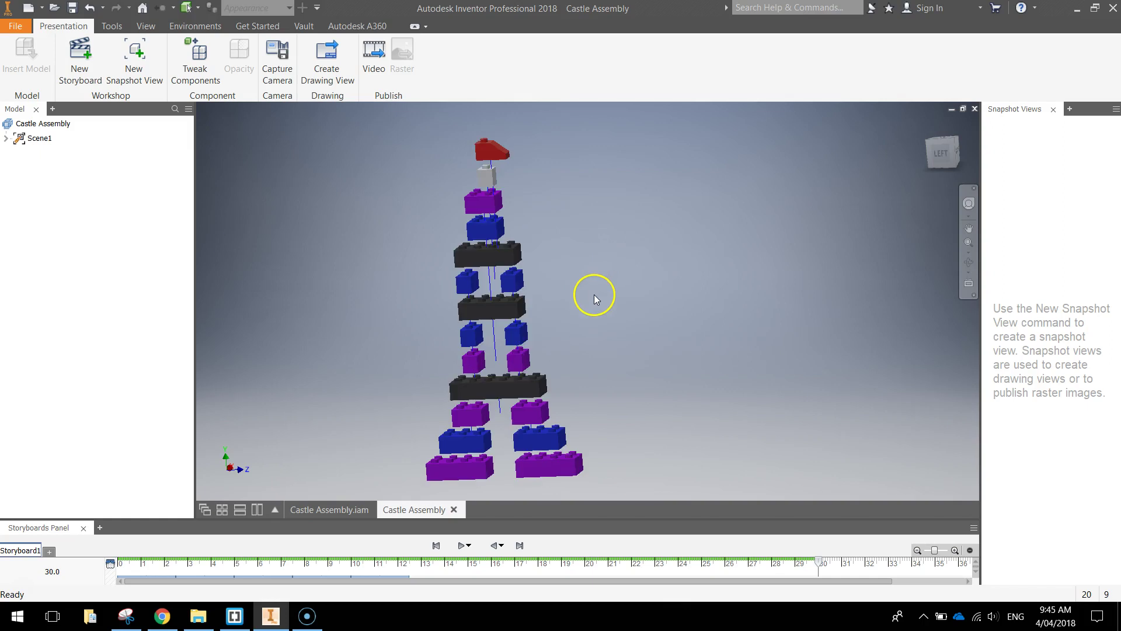
mouse_move(678, 340)
shift+middle_down()
mouse_move(458, 358)
mouse_move(676, 345)
mouse_move(692, 375)
mouse_move(743, 343)
mouse_move(666, 345)
shift+middle_up()
Save the presentation as Castle Exploded View.ipn on the Desktop, overwriting the old file
click(566, 347)
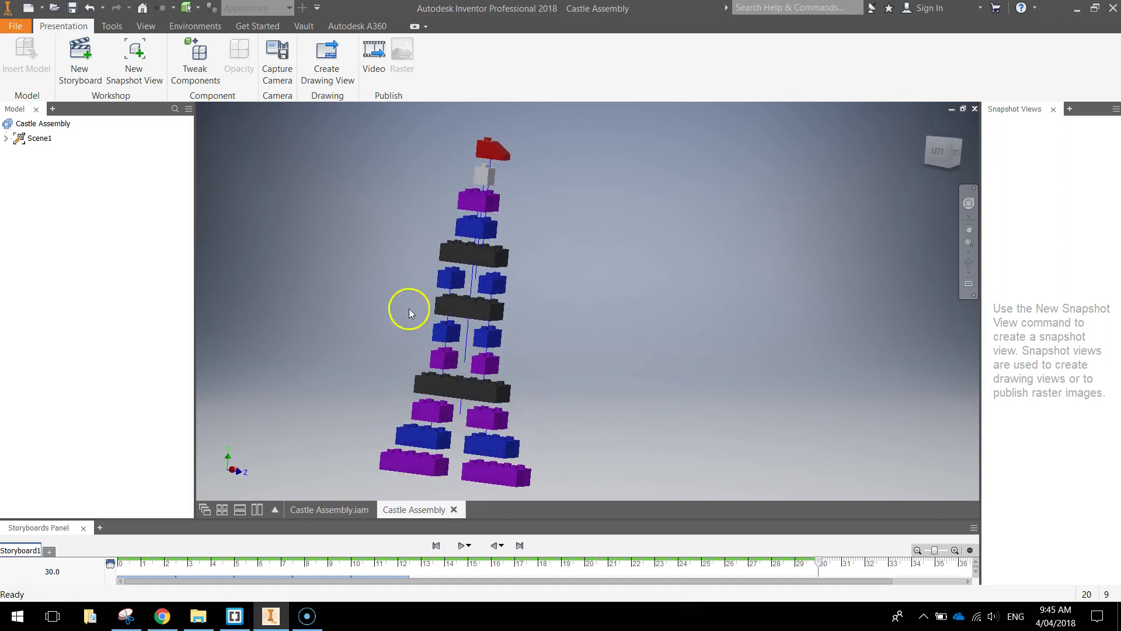
click(73, 8)
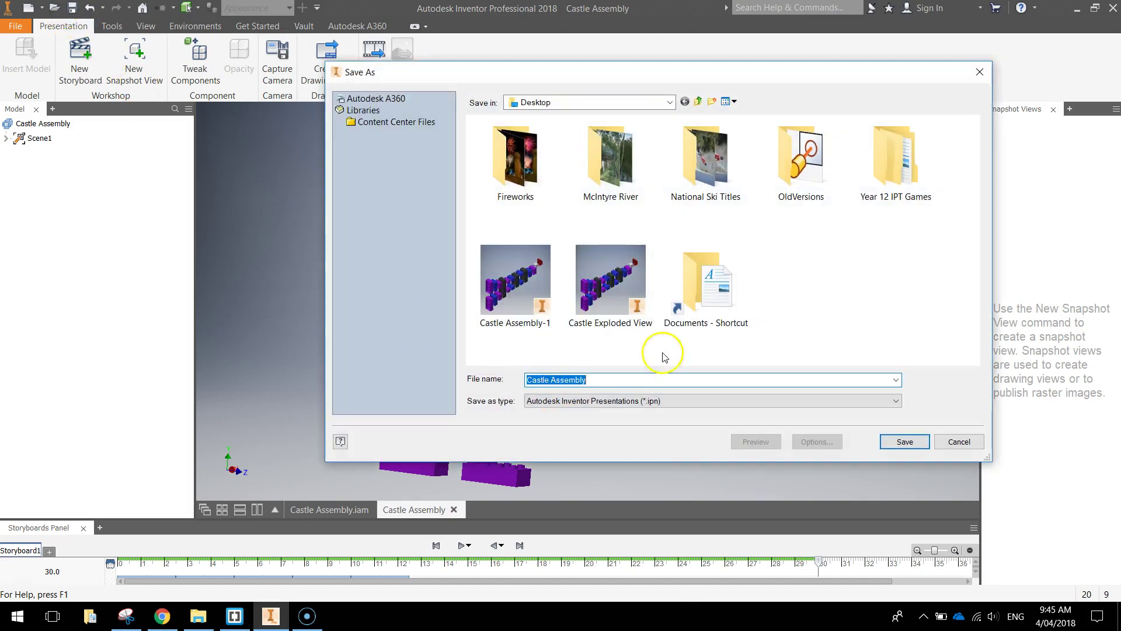
click(625, 296)
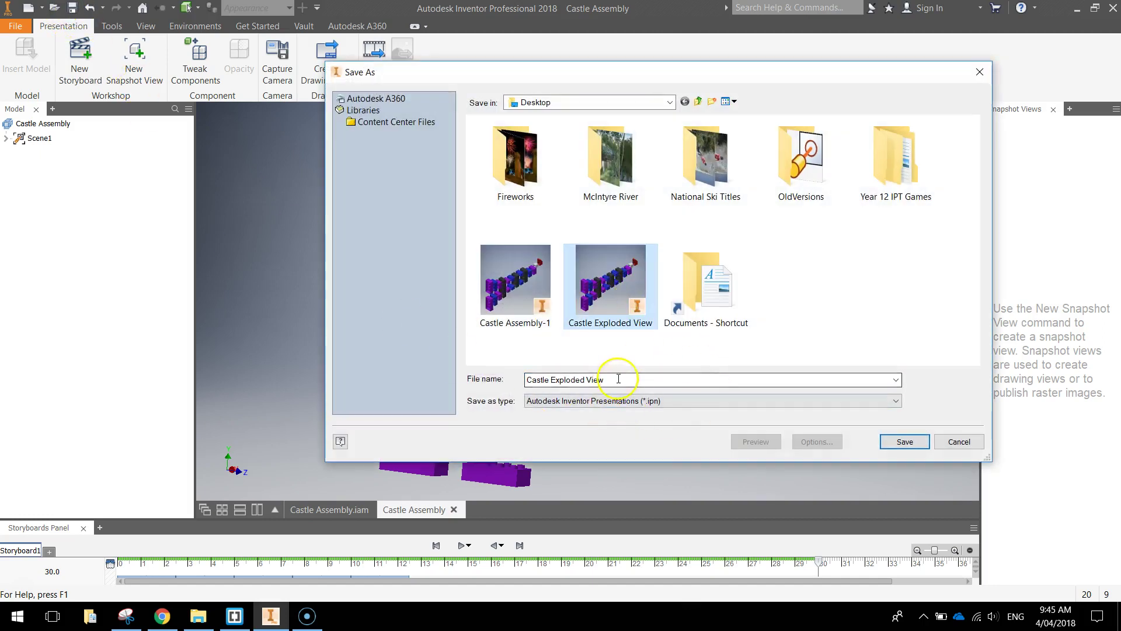
click(896, 442)
click(604, 312)
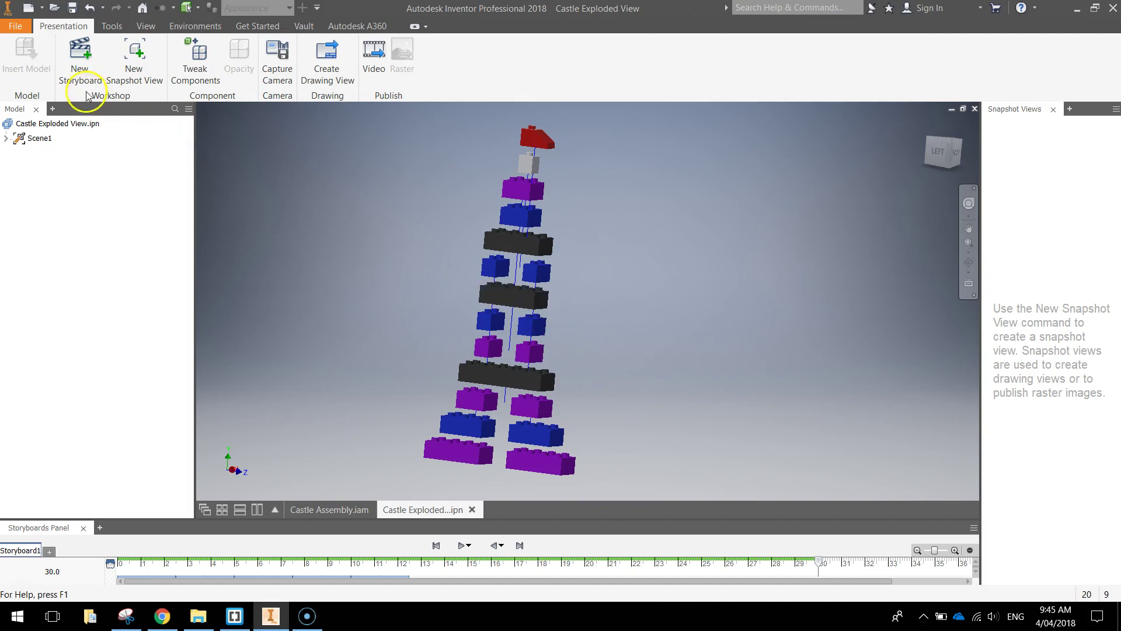
Create a new drawing from the Metric ANSI (mm).idw template
click(18, 29)
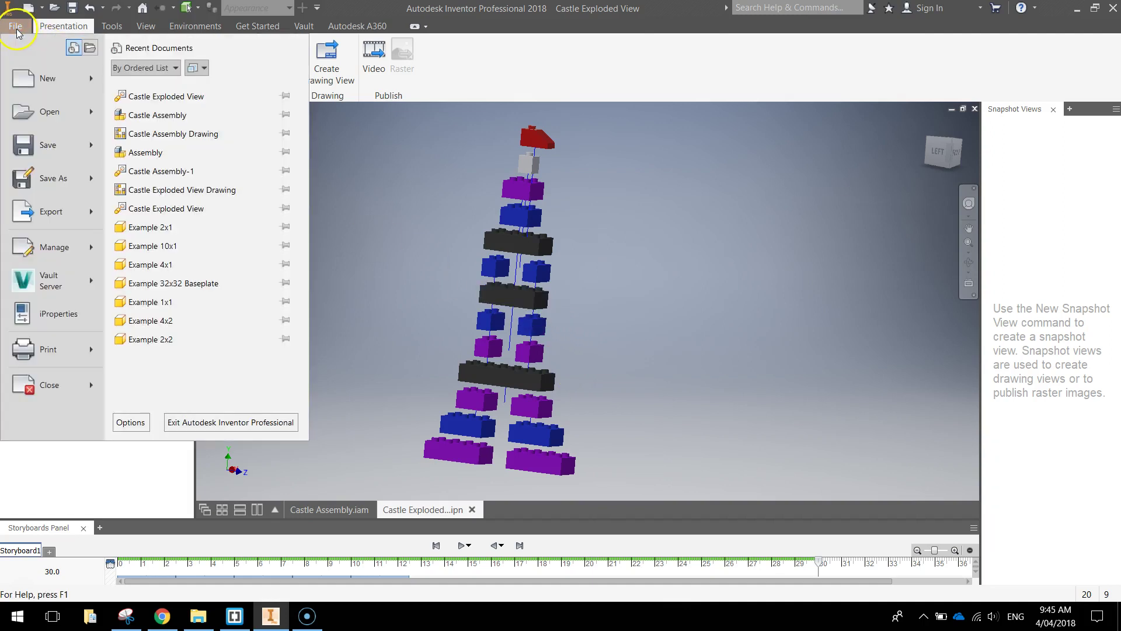
click(35, 76)
click(208, 146)
scroll(718, 186, down, 5)
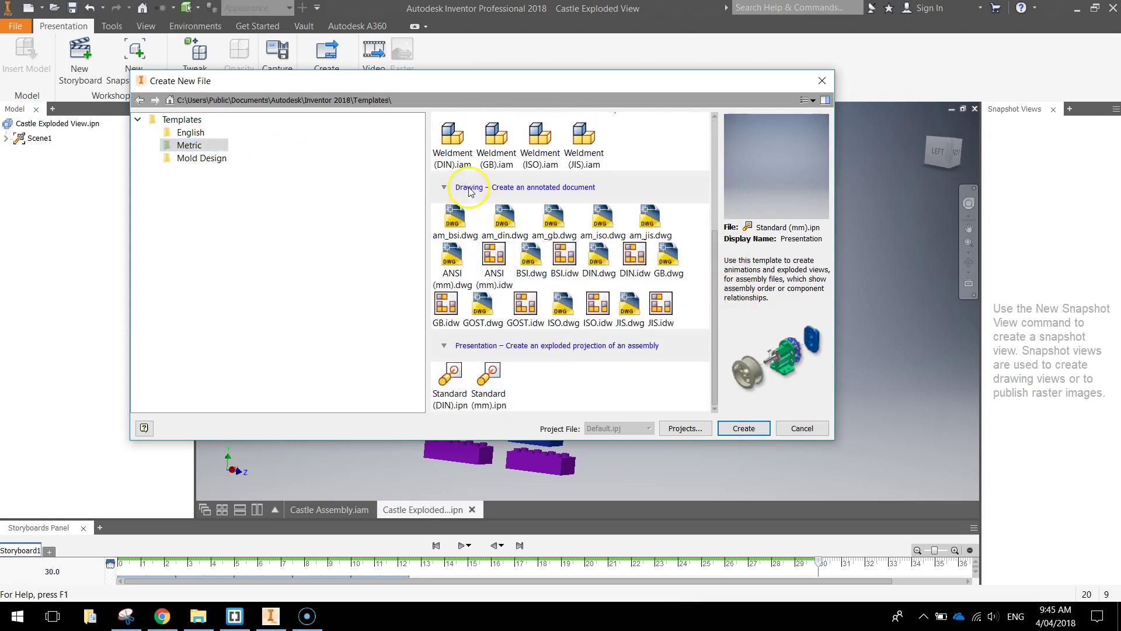
click(496, 257)
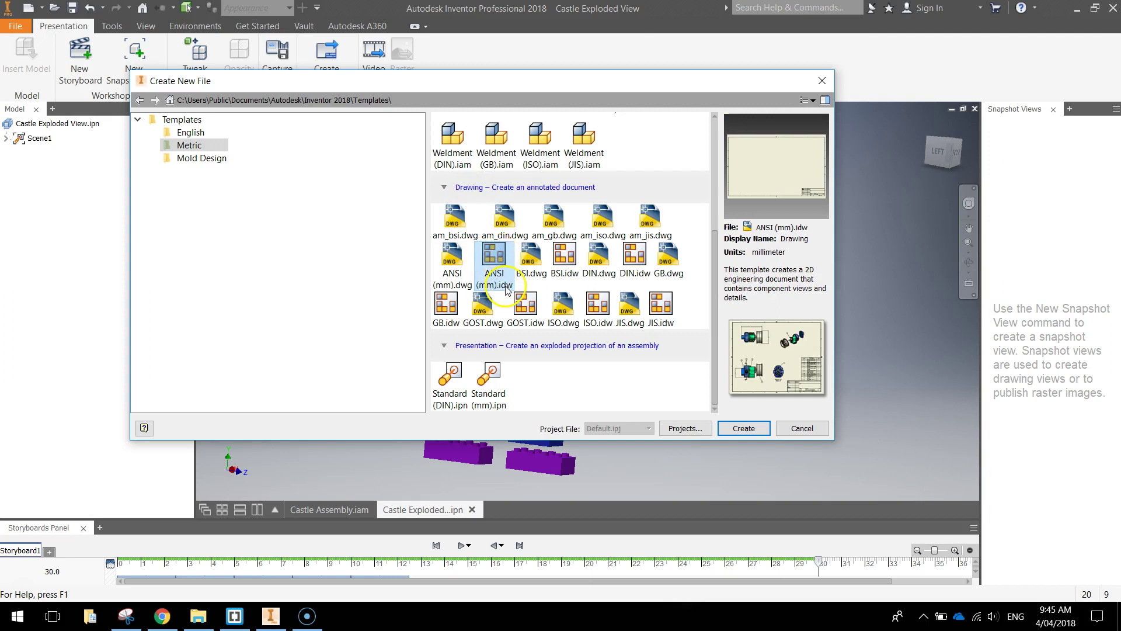
click(734, 427)
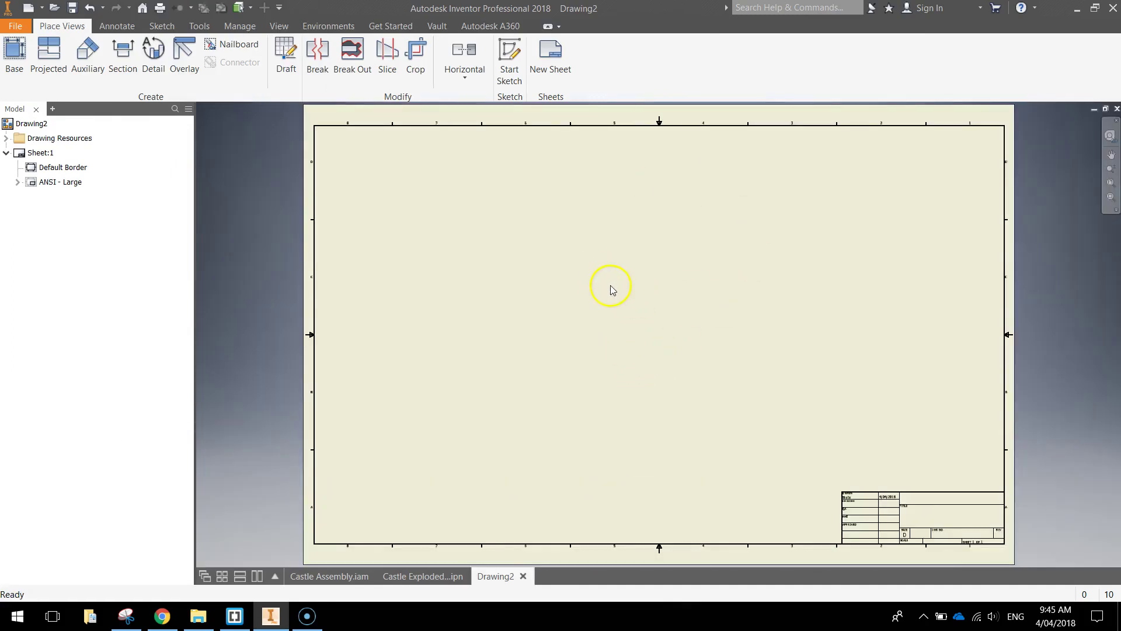
Start a base view of the castle presentation, letting a snapshot view be added
click(23, 61)
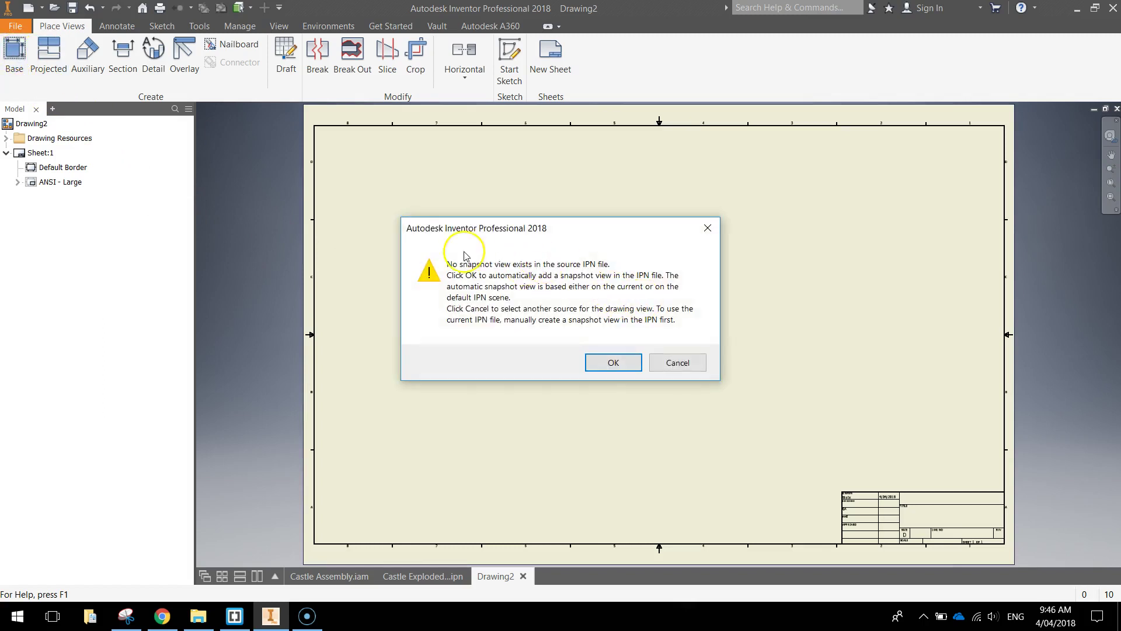
click(610, 361)
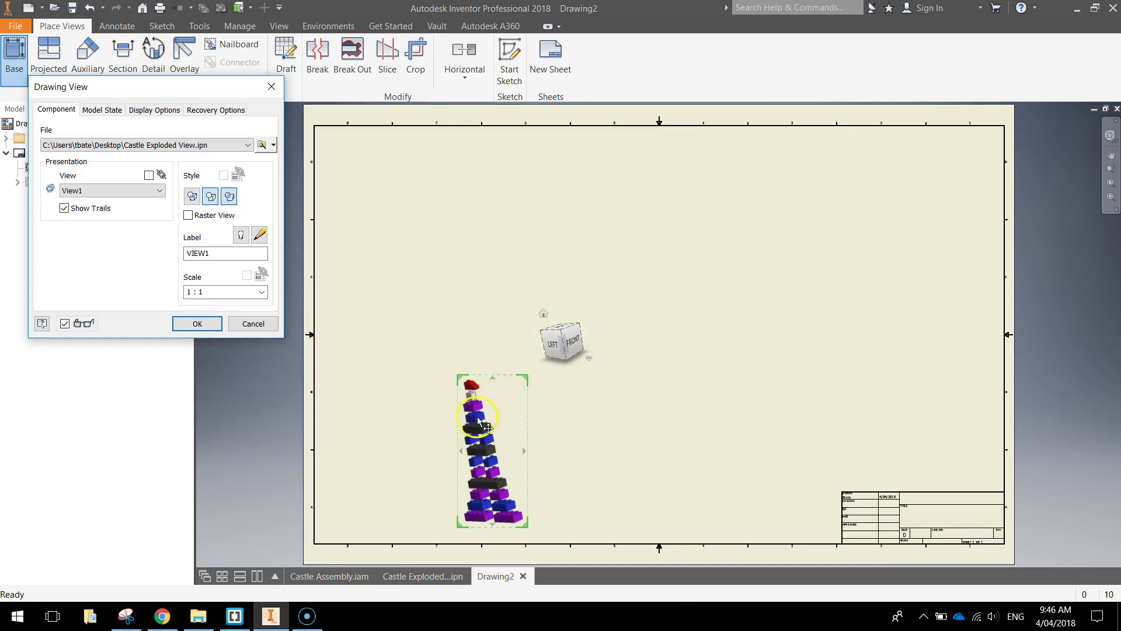
drag(479, 416, 290, 303)
Set the view scale to 2 : 1 and orient it to the Left side
click(261, 291)
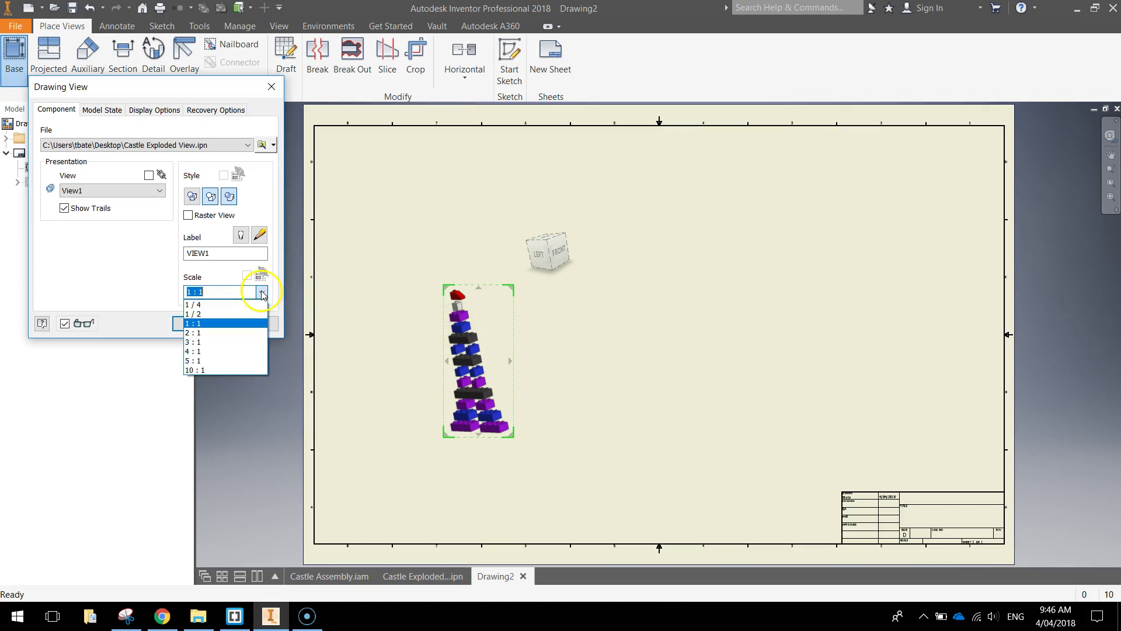
click(218, 342)
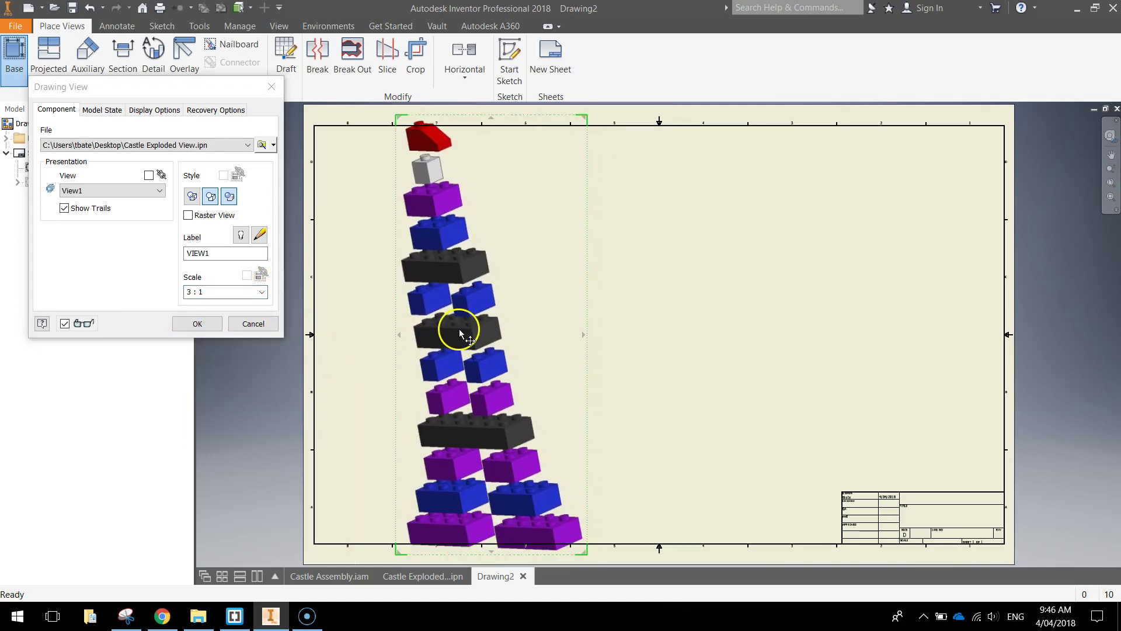
click(262, 291)
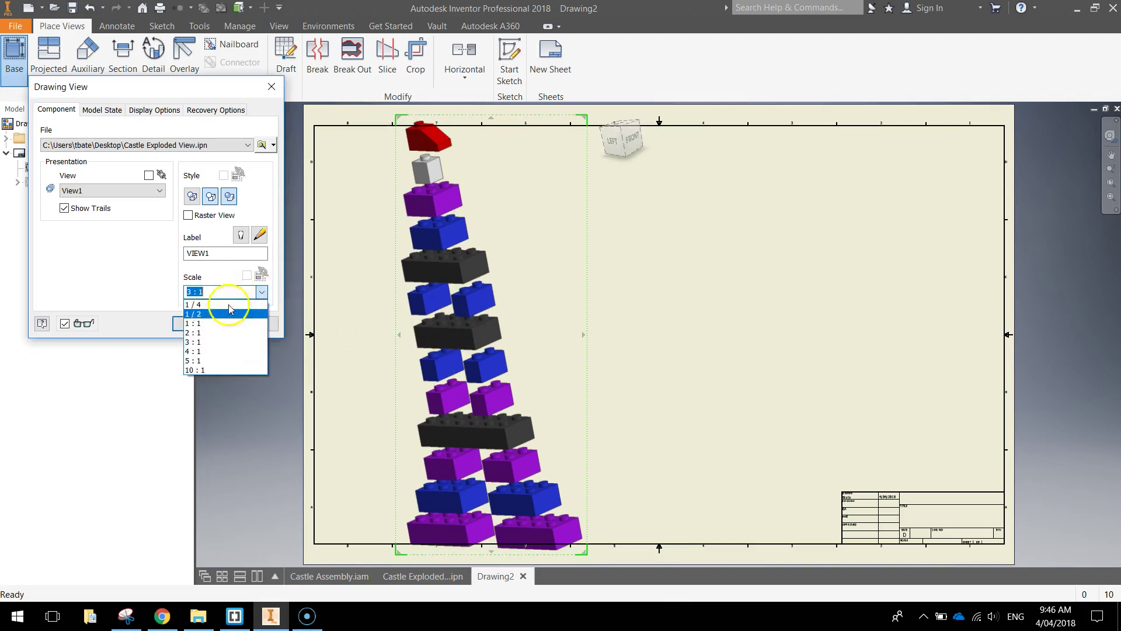
click(208, 330)
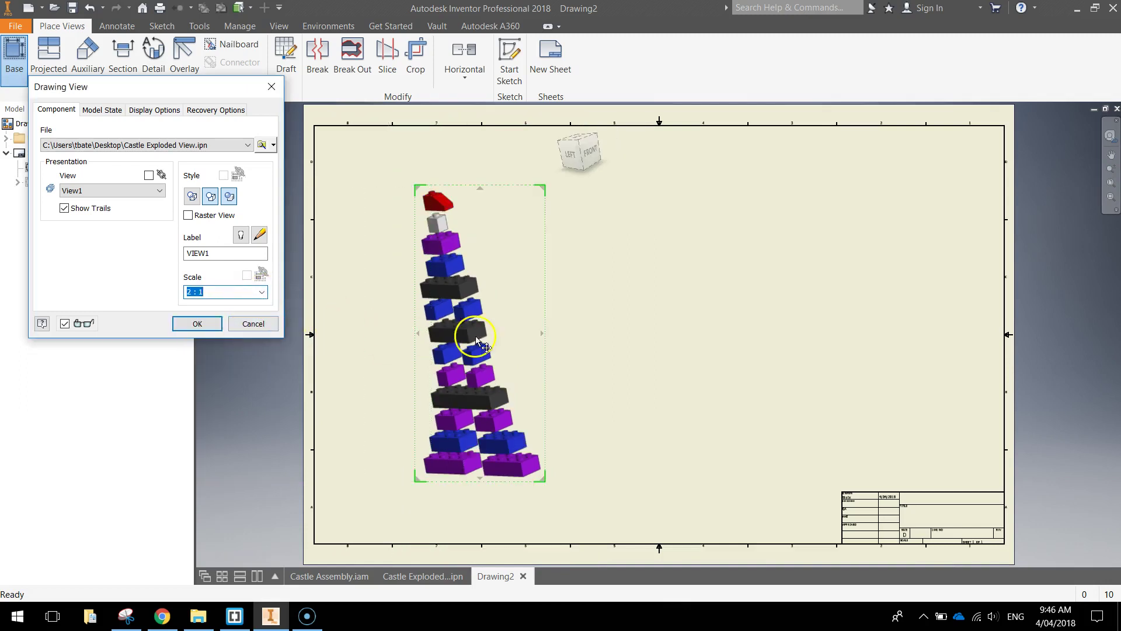
drag(457, 328, 448, 320)
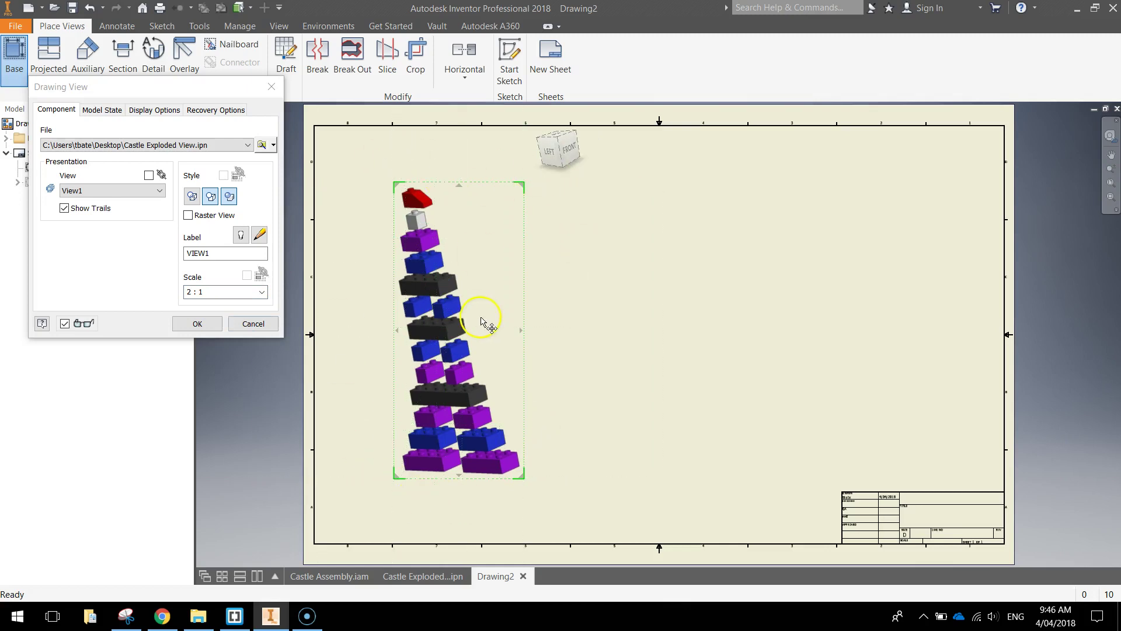
click(558, 140)
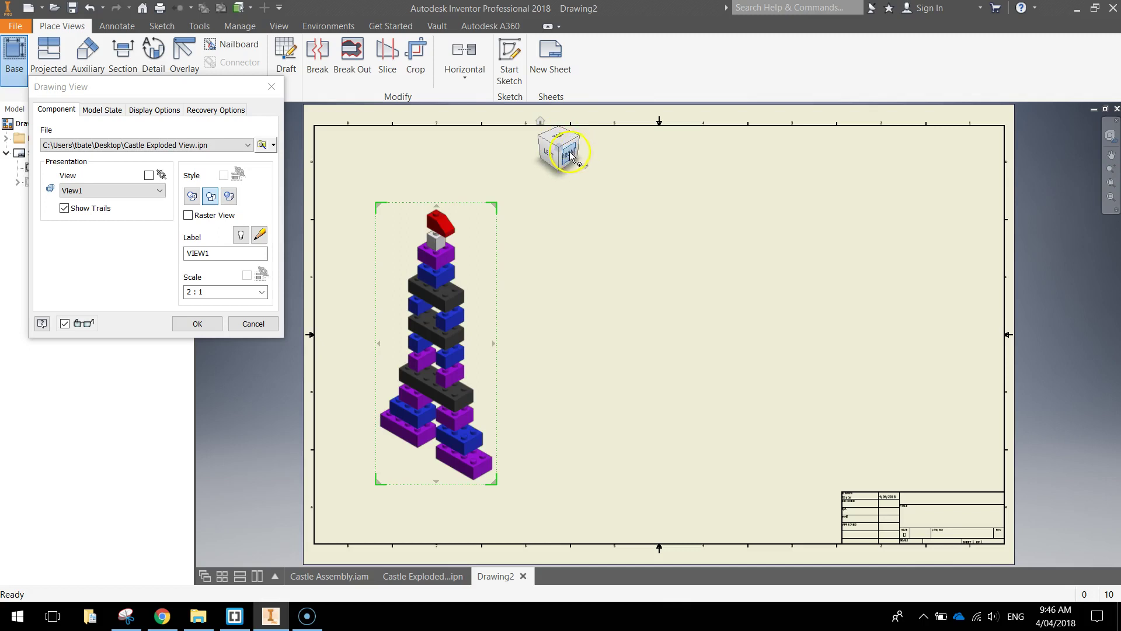
click(568, 154)
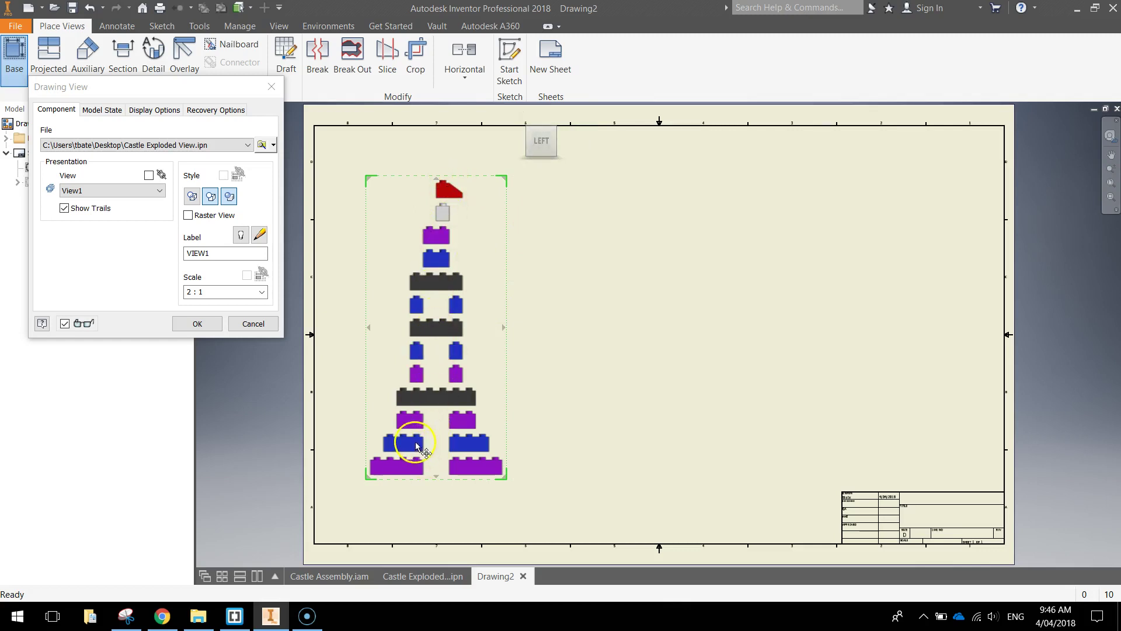
Give the castle view Shaded style and relabel it EXPLODED VIEW
click(229, 198)
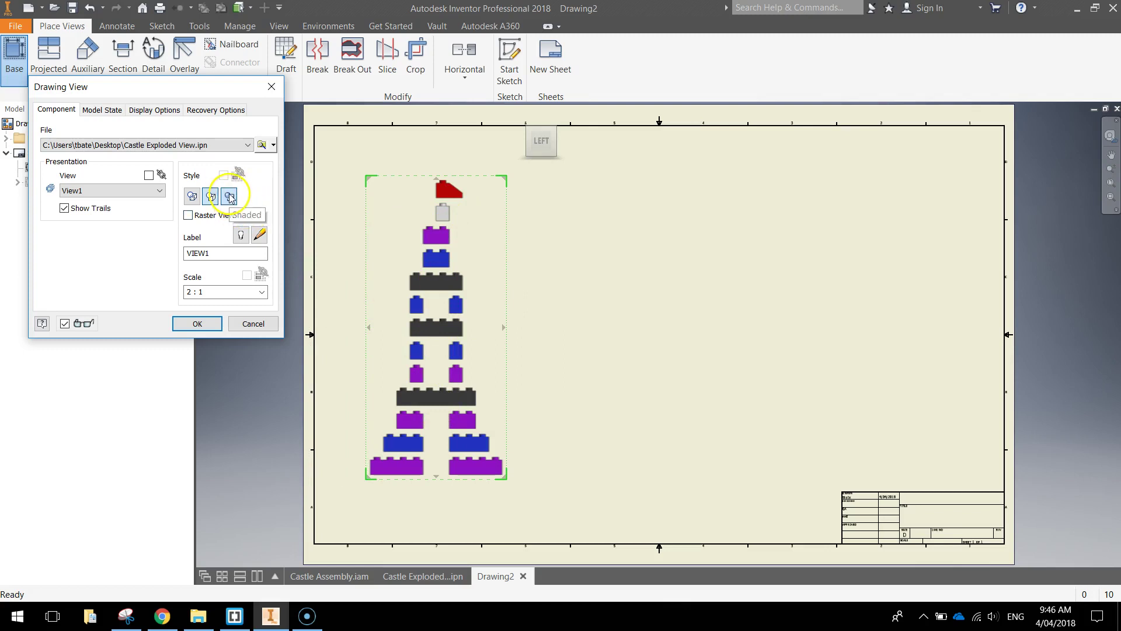
click(241, 236)
click(209, 252)
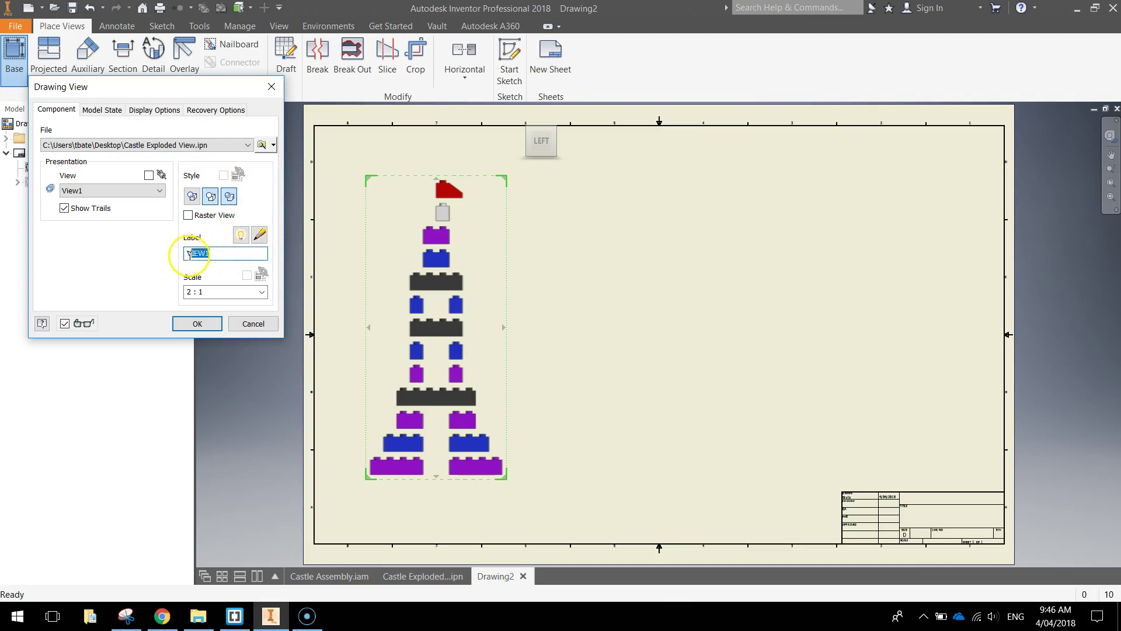
drag(209, 252, 163, 247)
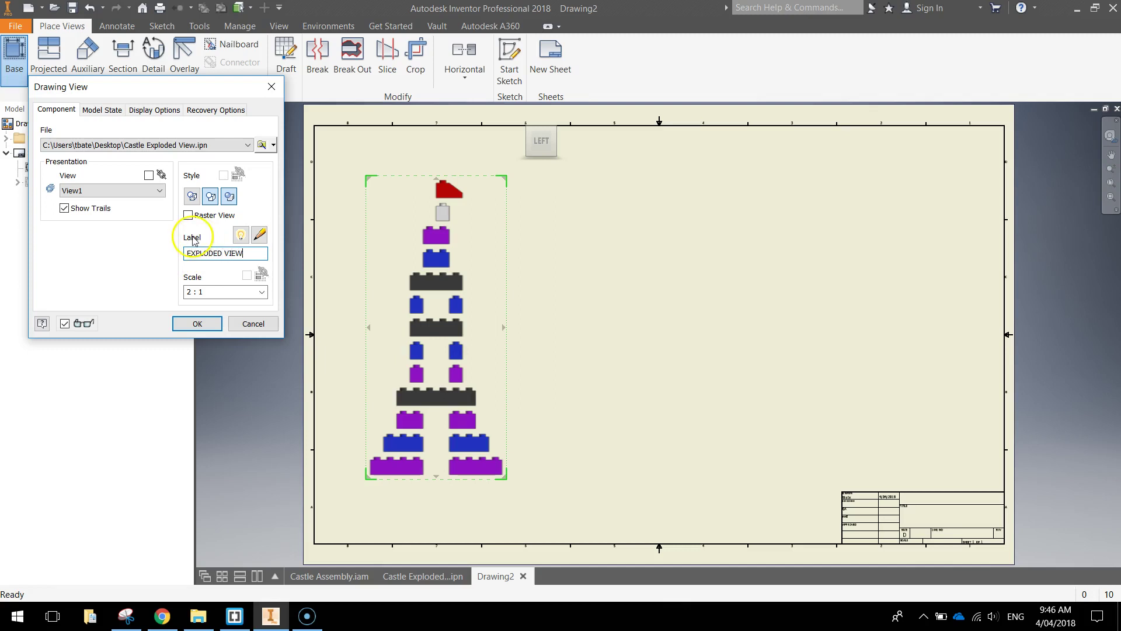
Enlarge the view label text to 6.10 mm and place the view on the sheet
click(260, 236)
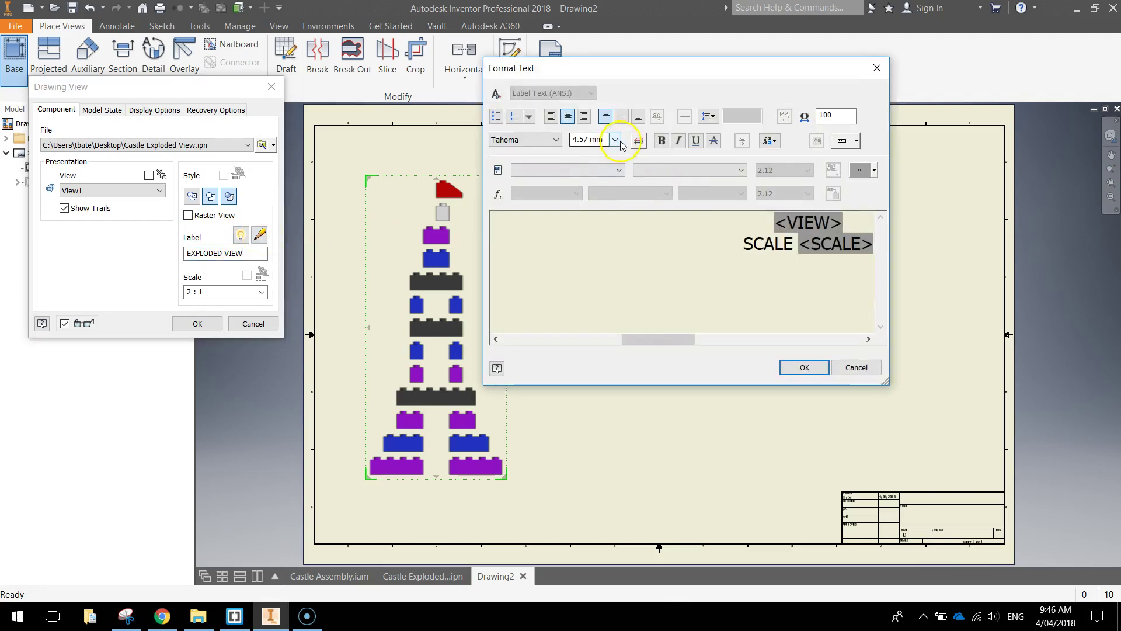
click(756, 226)
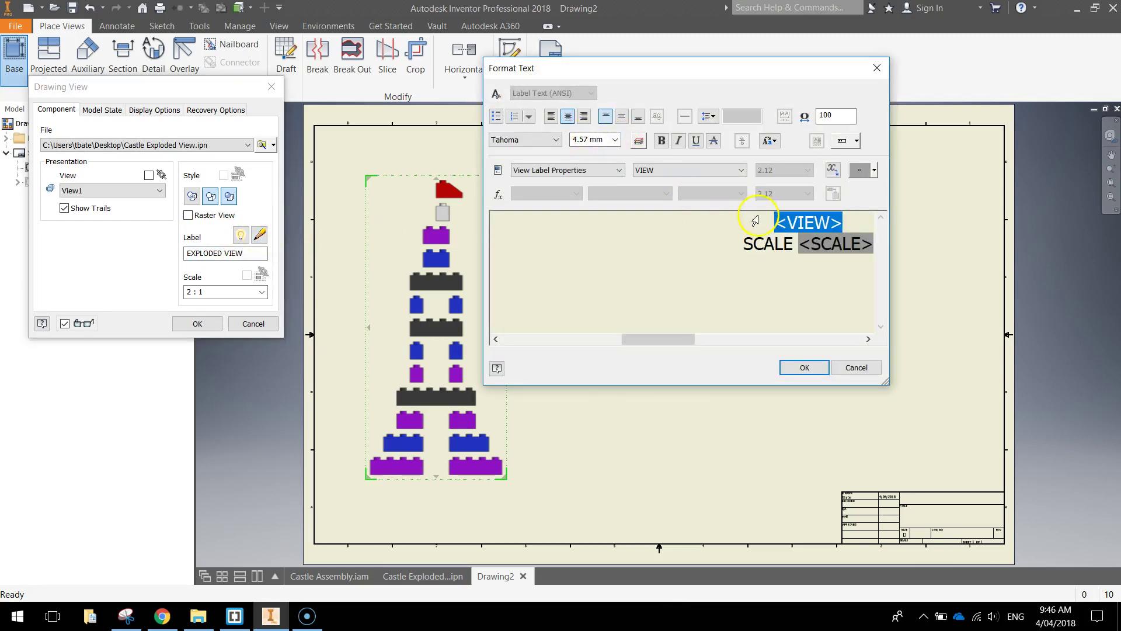
drag(757, 225, 753, 250)
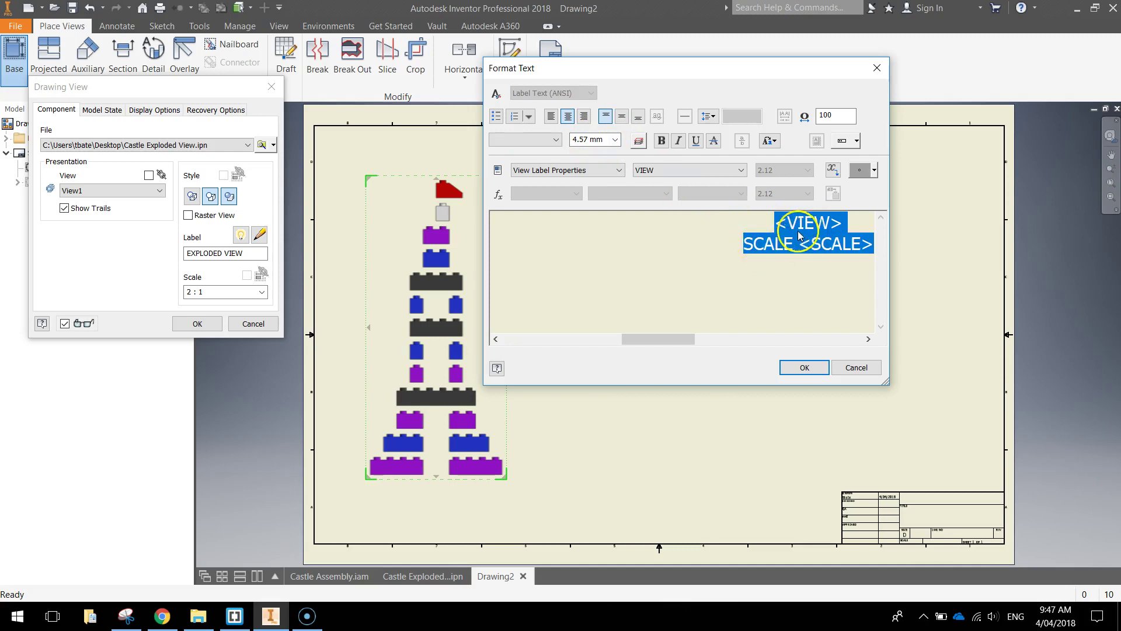
click(614, 139)
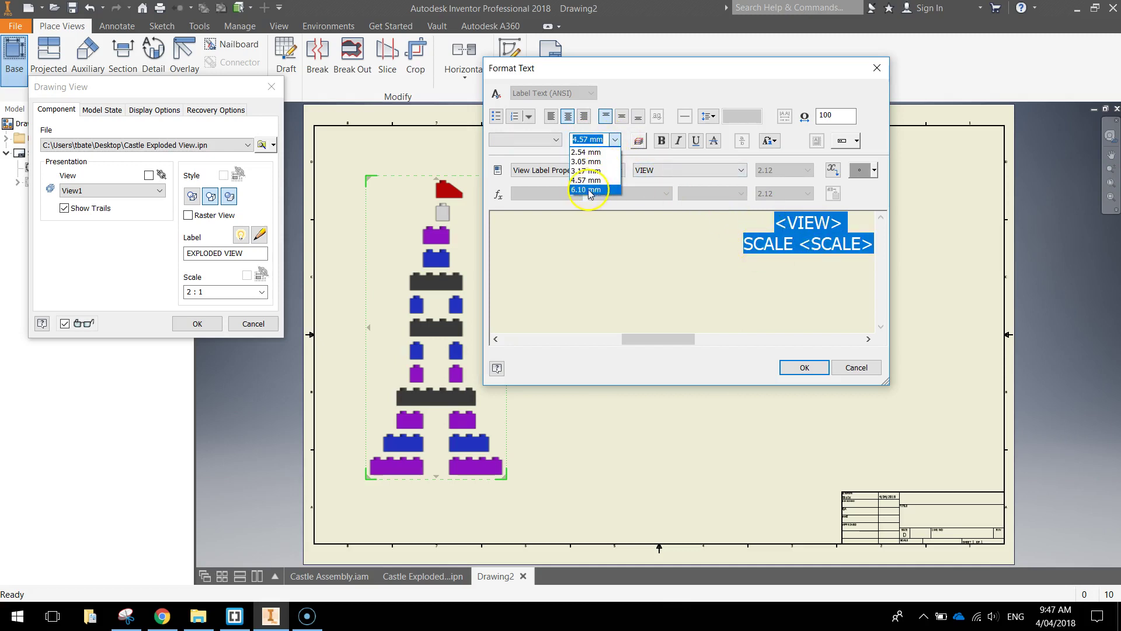
click(584, 189)
click(804, 367)
click(196, 323)
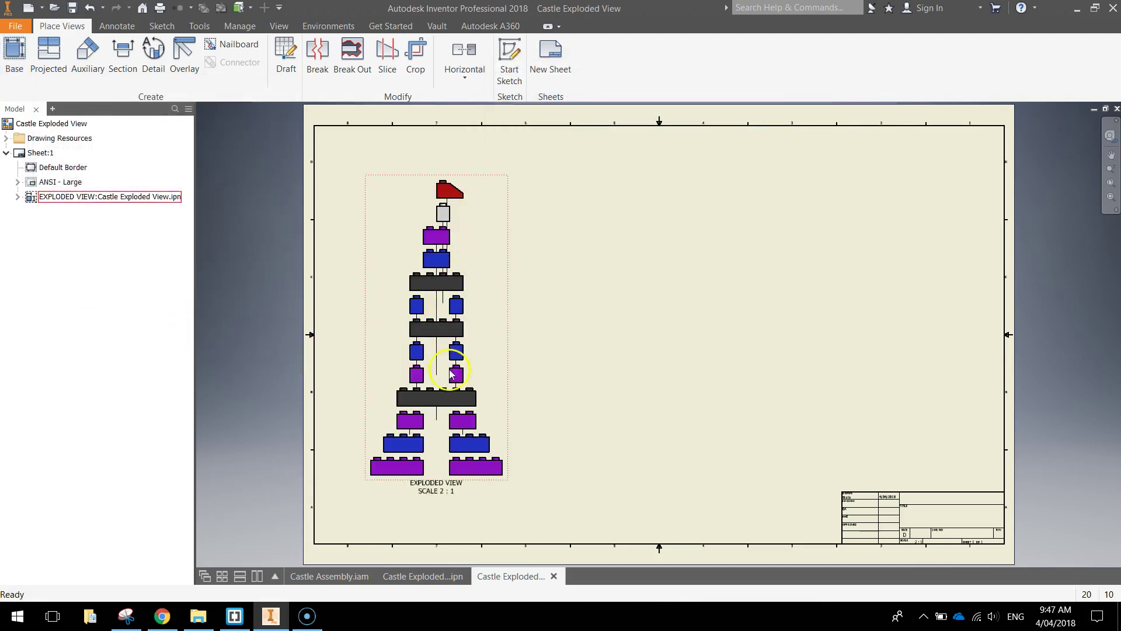
Check the EXPLODED VIEW label up close, return to the full sheet, and bring up Annotate tools
scroll(454, 498, down, 3)
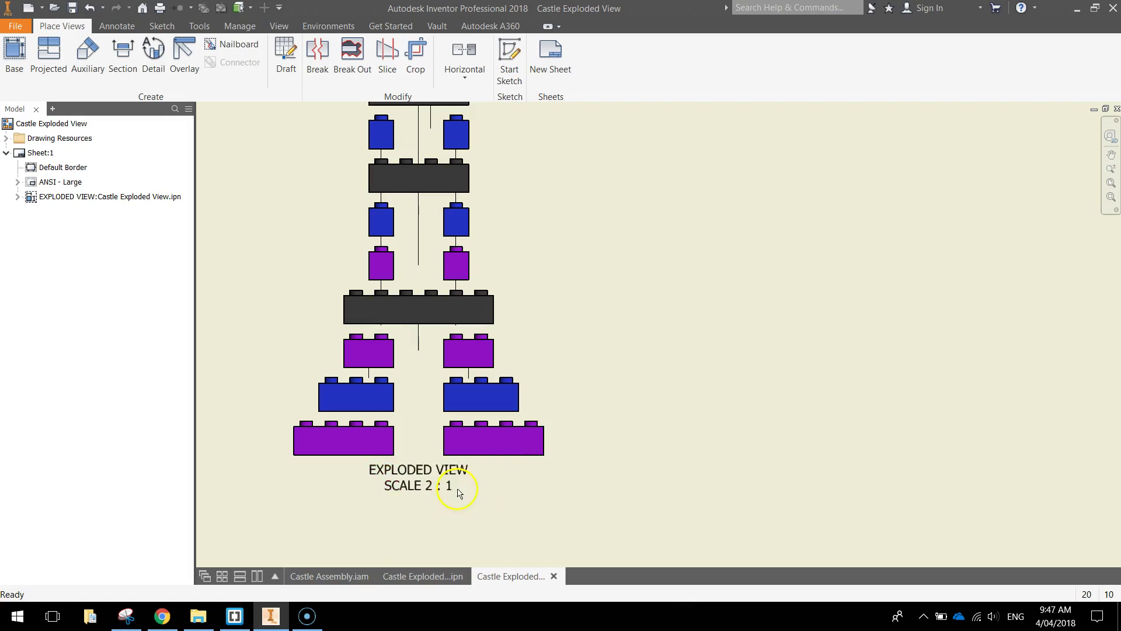
scroll(498, 480, up, 2)
mouse_move(565, 390)
middle_down()
mouse_move(573, 362)
mouse_move(480, 391)
mouse_move(503, 378)
mouse_move(498, 348)
mouse_move(499, 370)
middle_up()
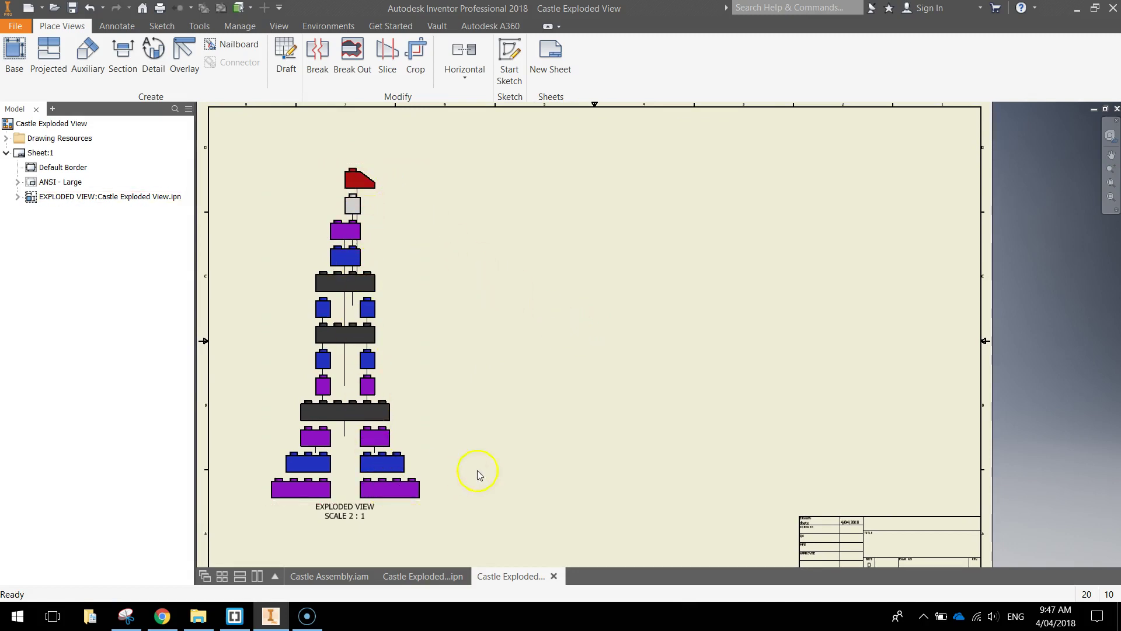
click(117, 26)
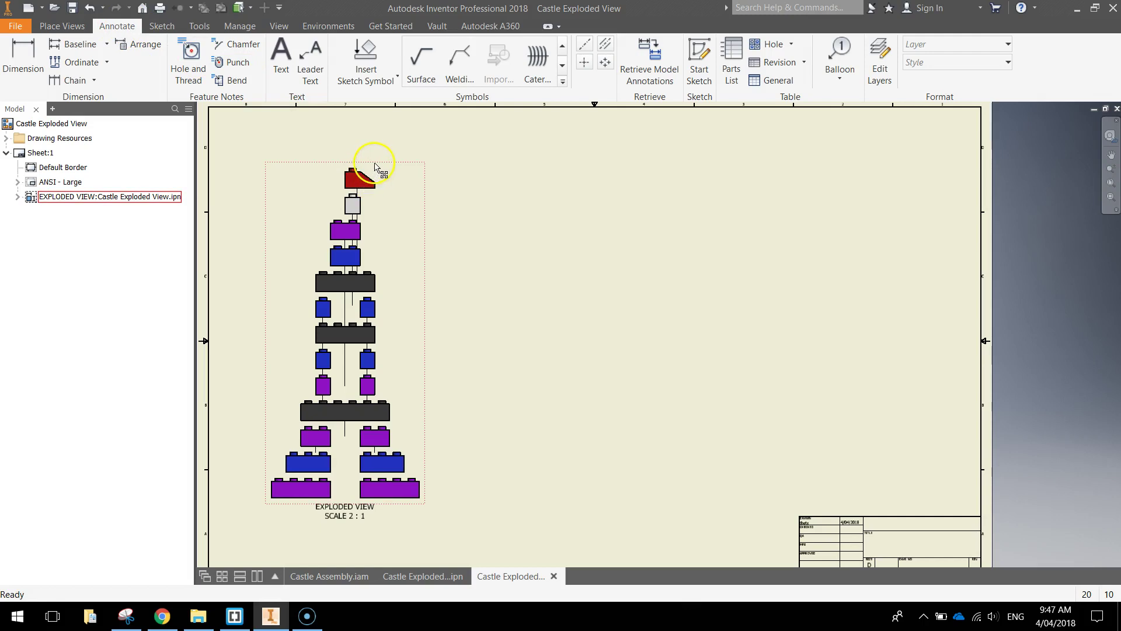
Create a parts list from the exploded castle view and place it to the right
click(375, 167)
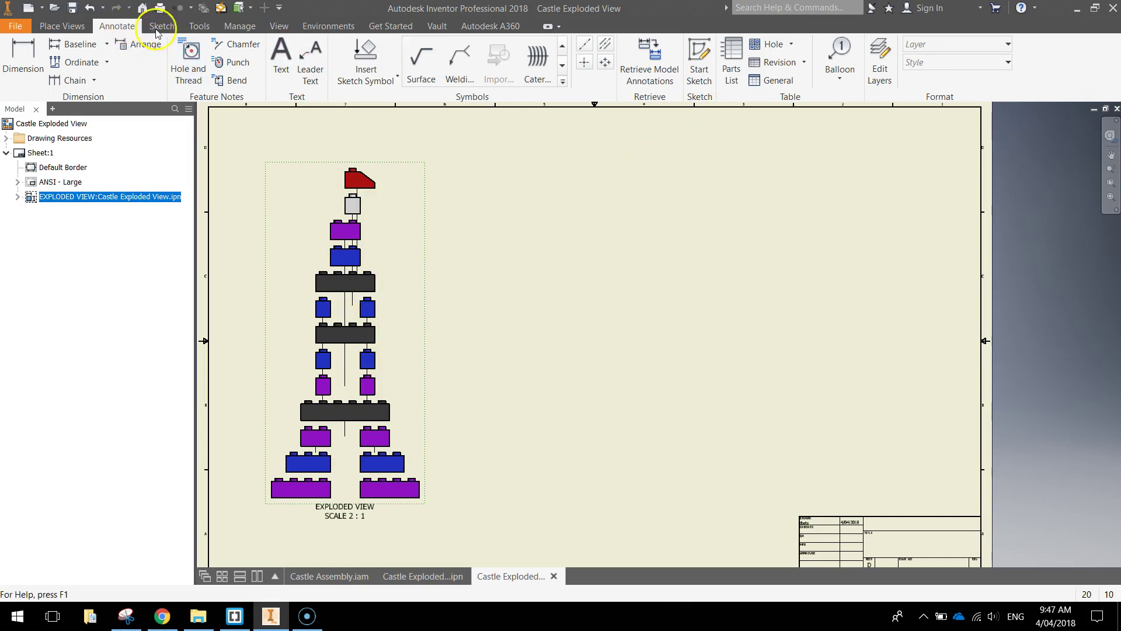
click(734, 57)
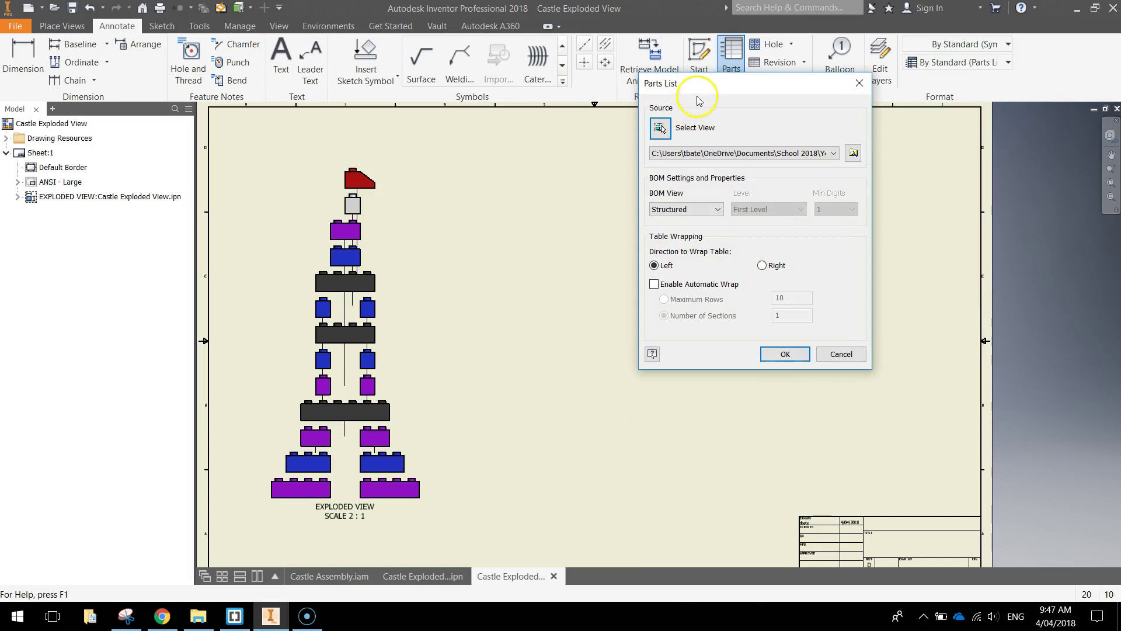
drag(695, 106, 679, 141)
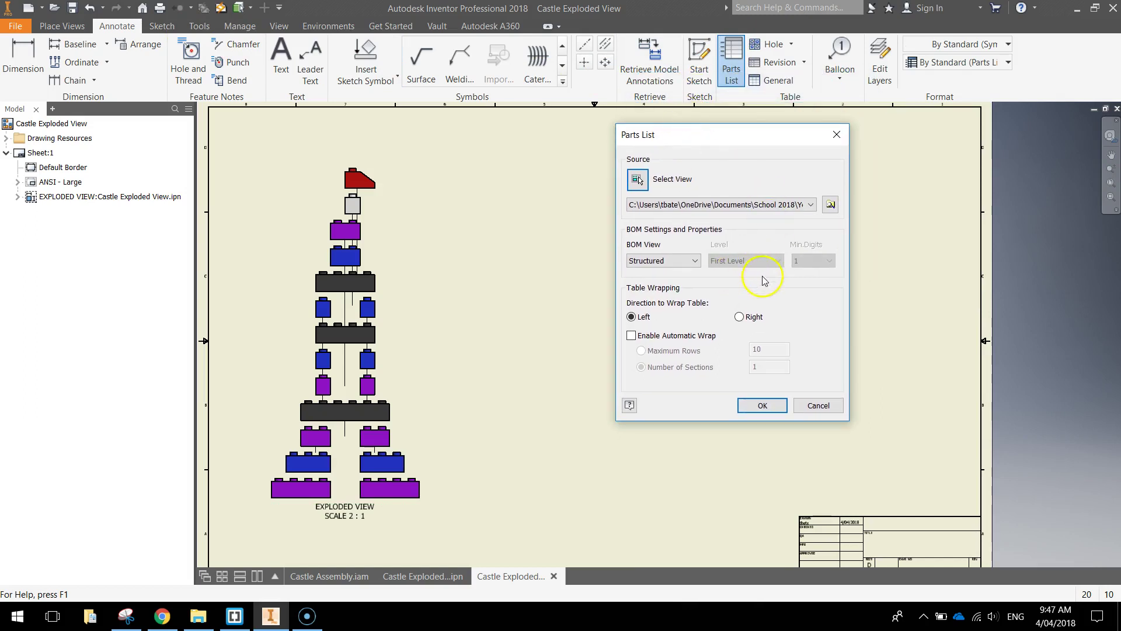
click(762, 406)
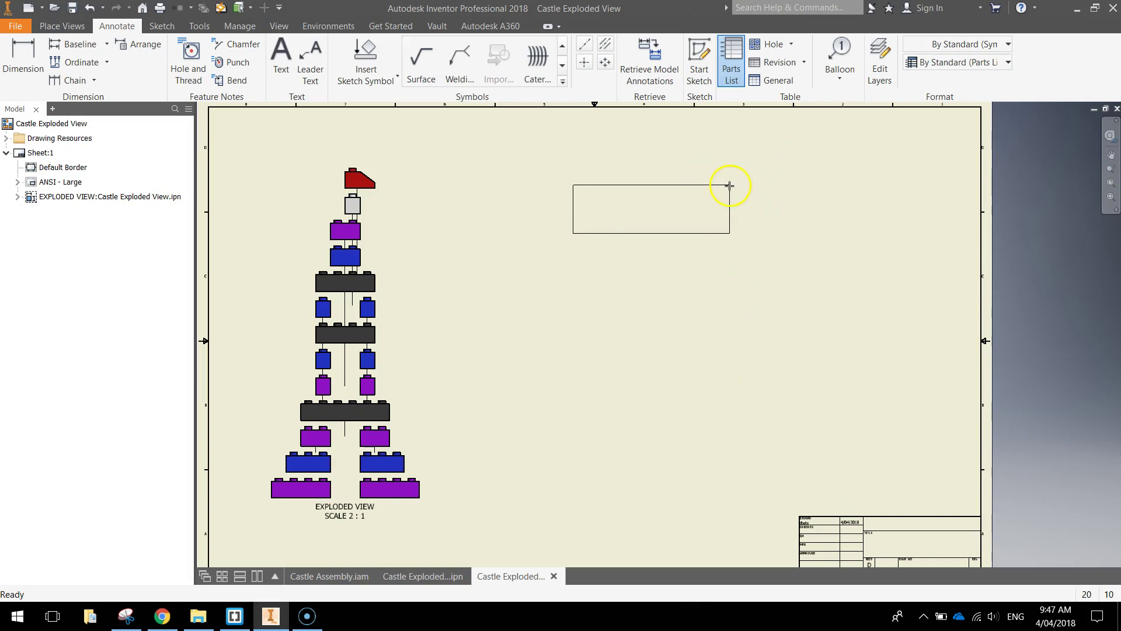
click(729, 186)
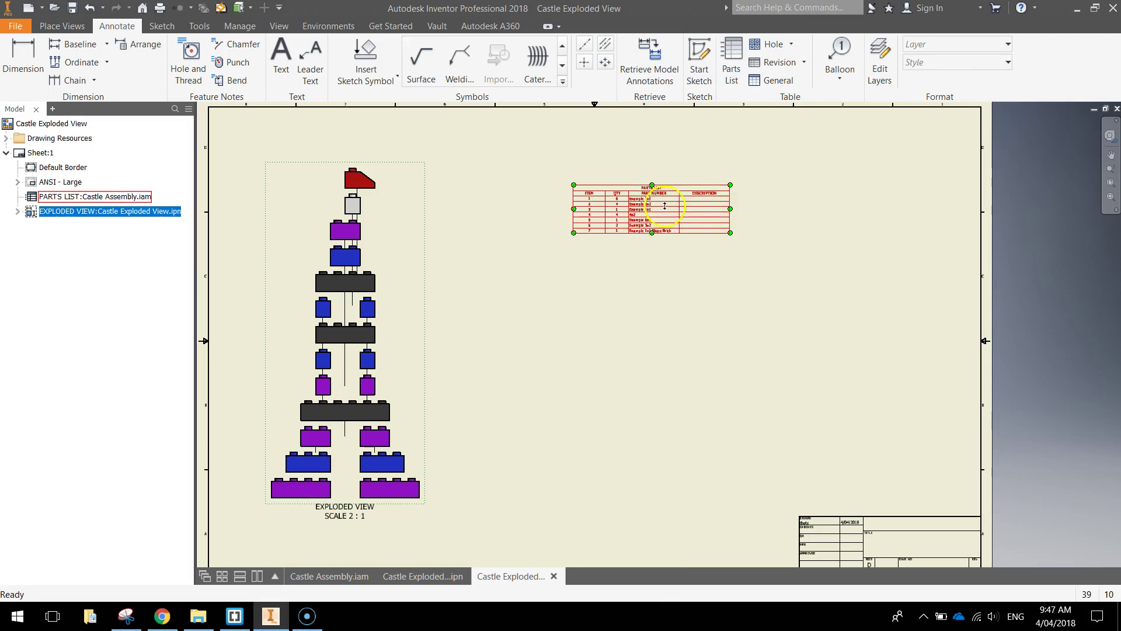
scroll(678, 205, up, 5)
click(634, 355)
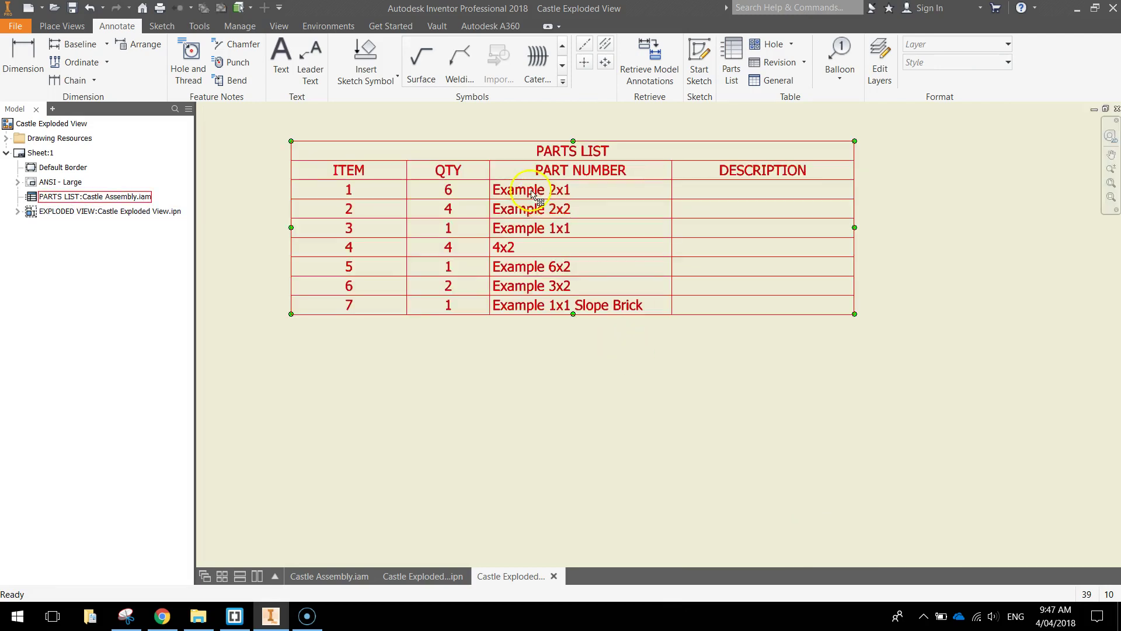
scroll(576, 300, down, 5)
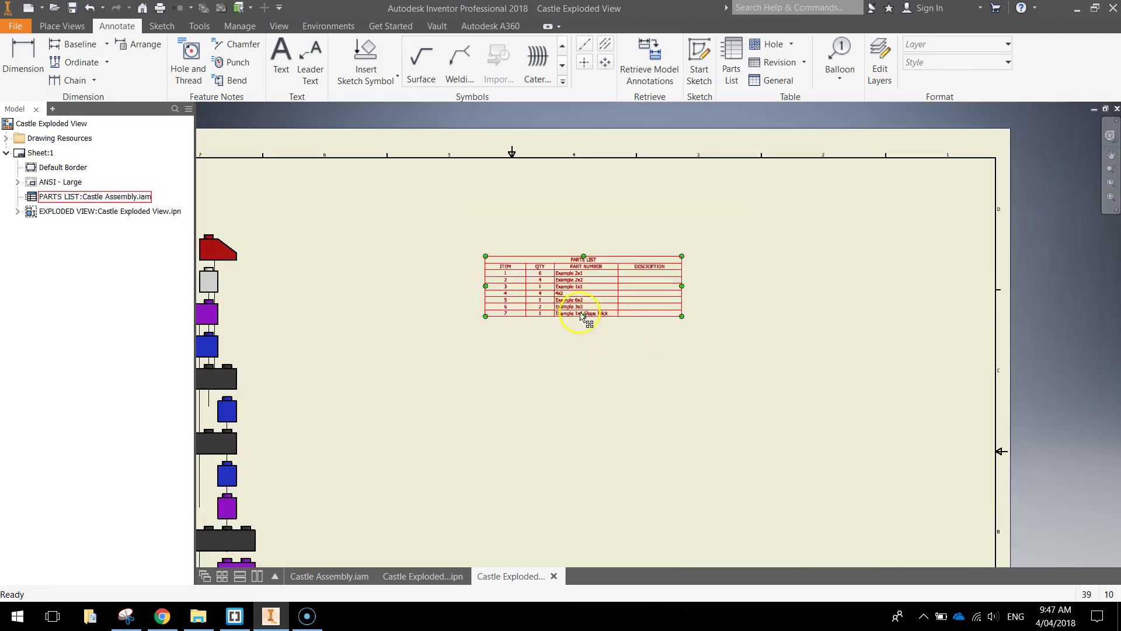
Set the parts list note text height to 6.10 mm in the Style and Standard Editor
right_click(566, 289)
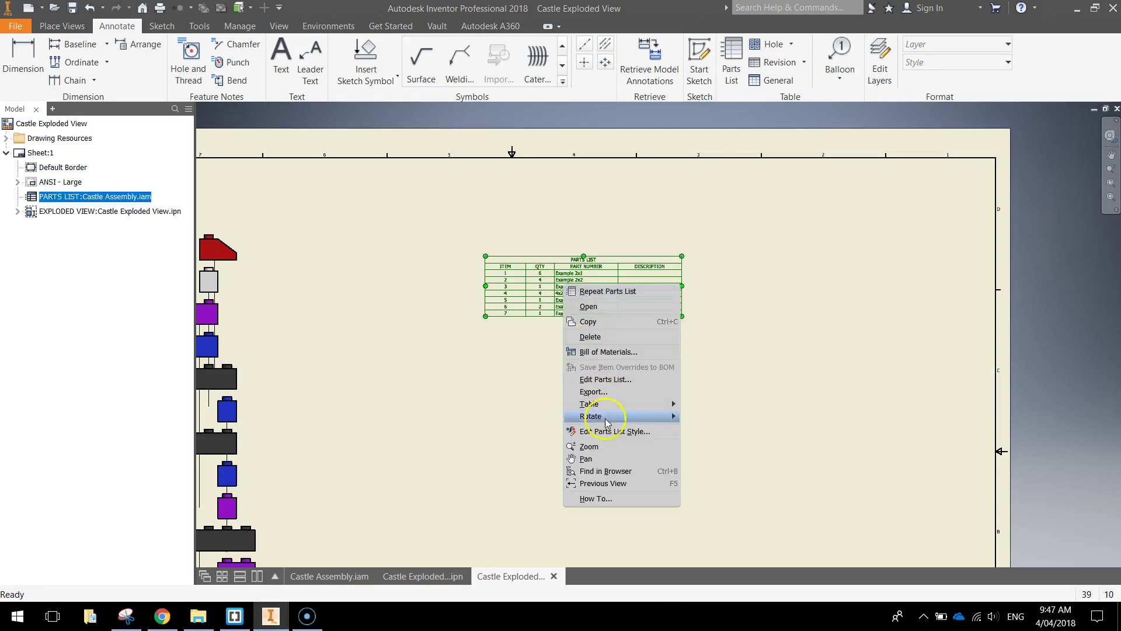
click(631, 432)
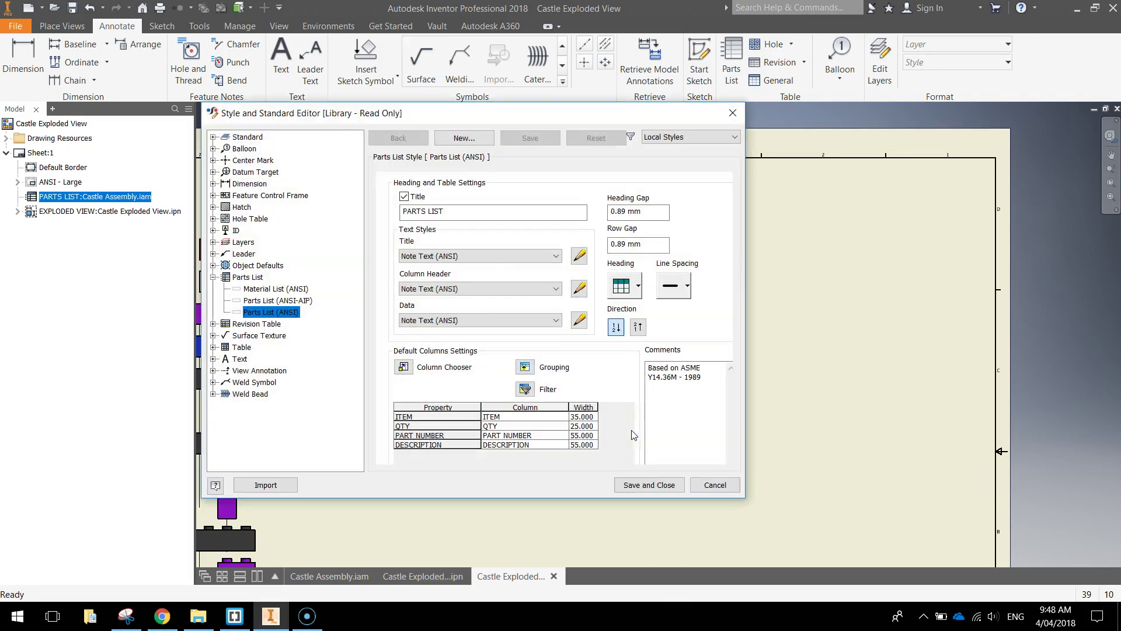
click(580, 320)
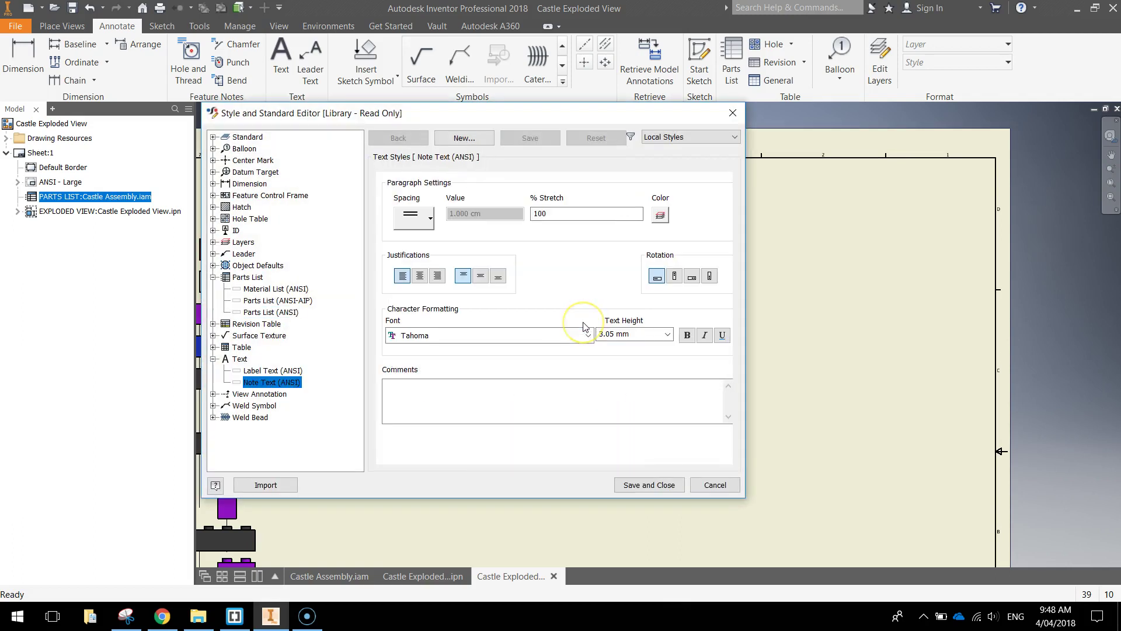
click(668, 335)
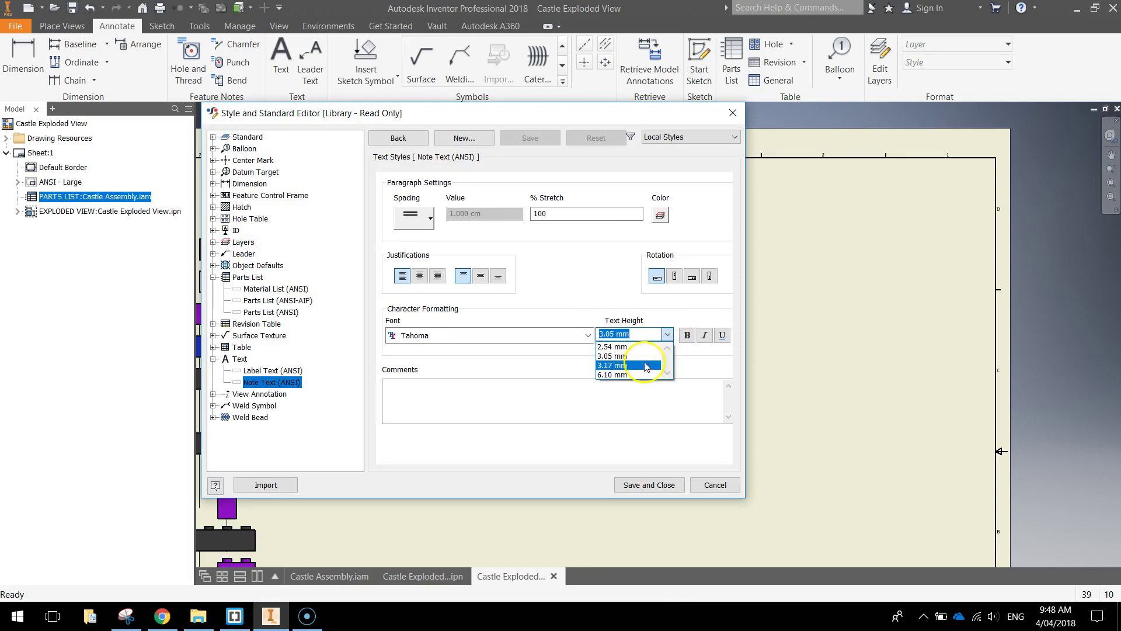
click(621, 375)
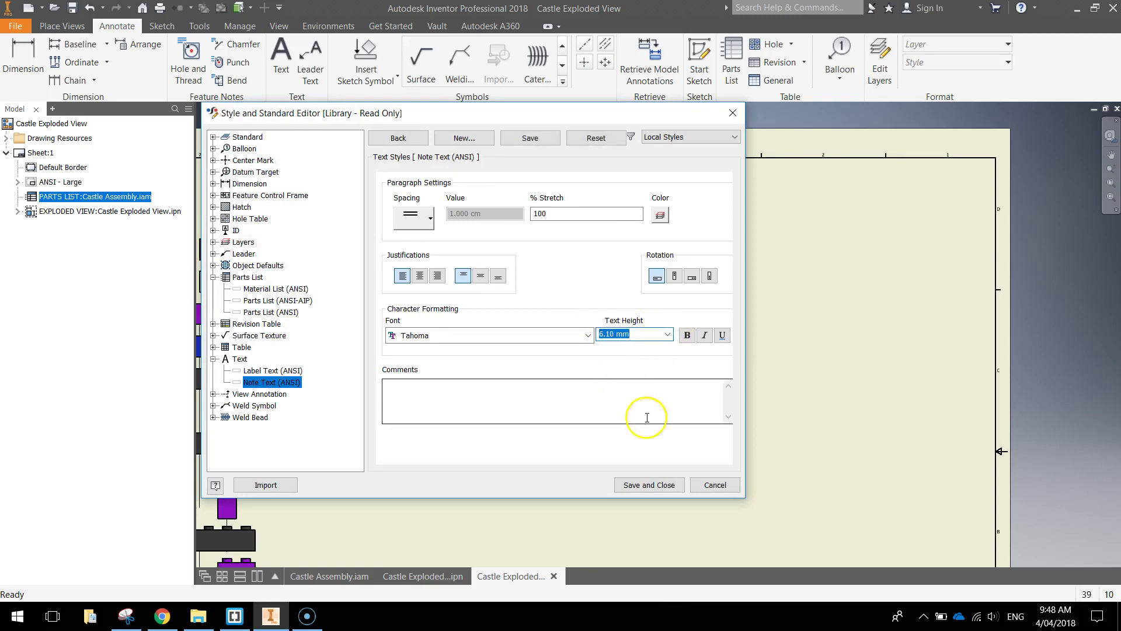
click(663, 486)
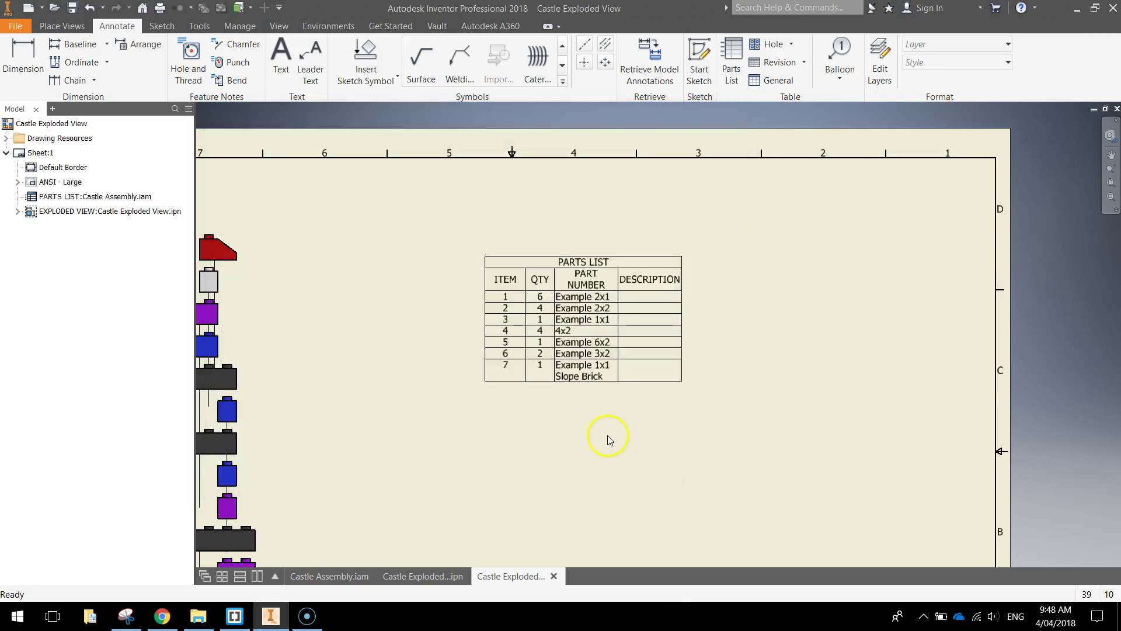
Widen the parts list table and make its rows taller
drag(682, 319, 816, 320)
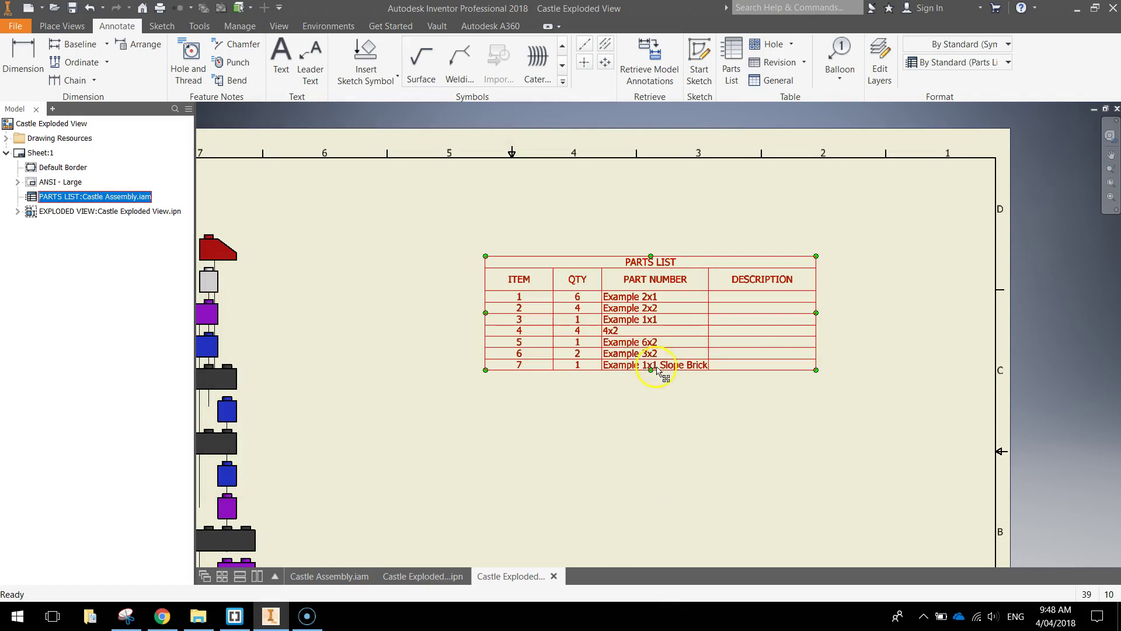
drag(651, 371, 666, 435)
click(566, 514)
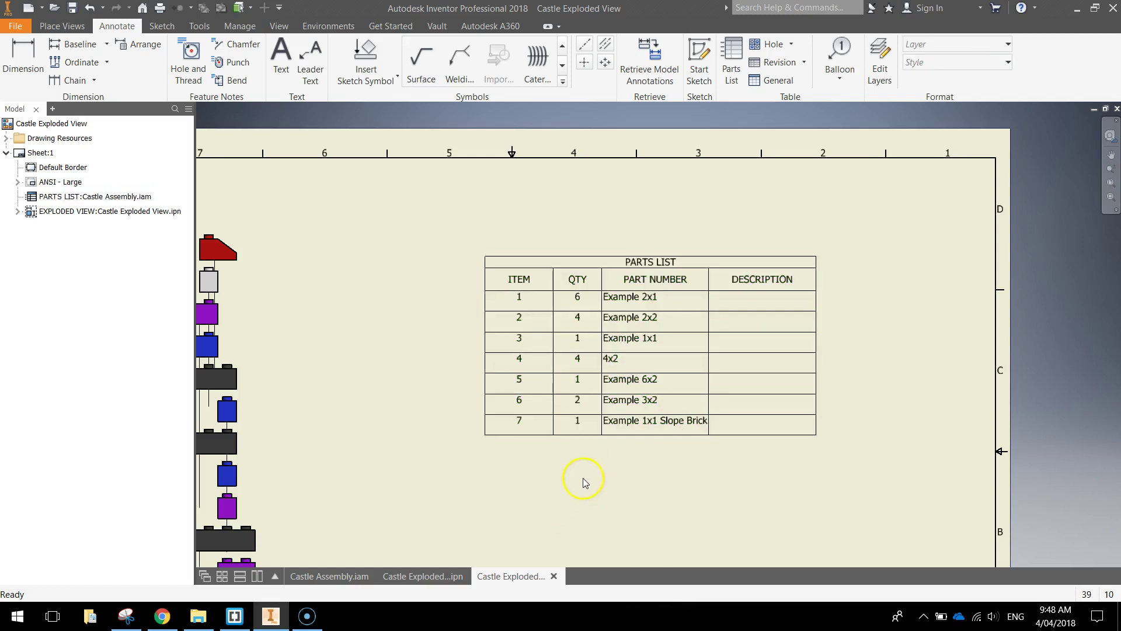
mouse_move(613, 481)
middle_down()
mouse_move(696, 356)
mouse_move(681, 371)
middle_up()
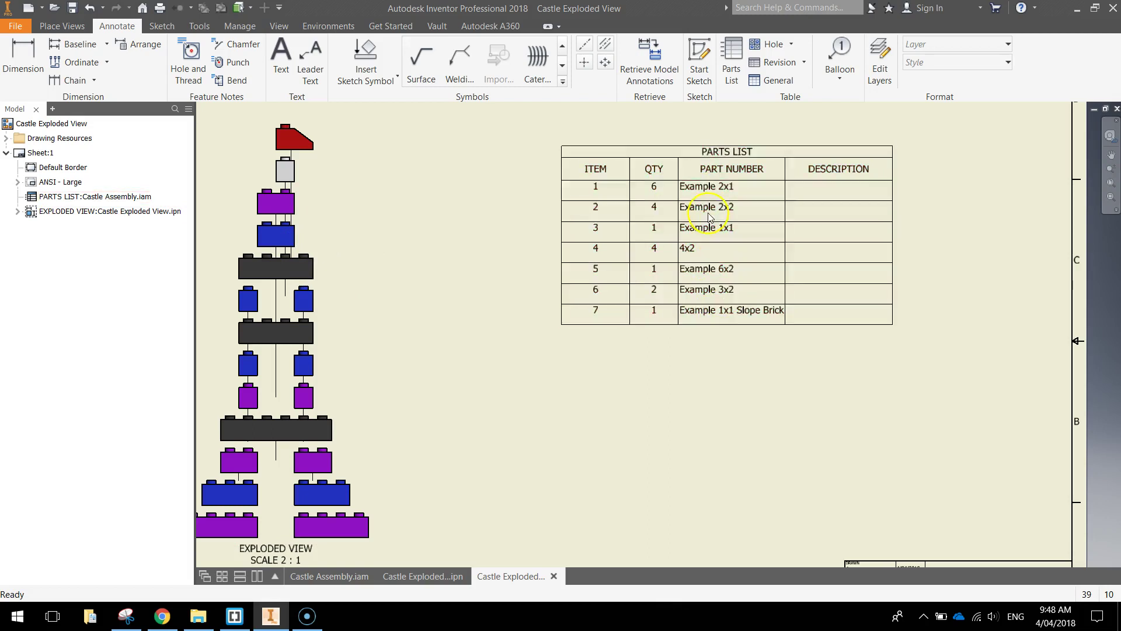
Replace 'Example' with Lego Brick names in part numbers 1–3, starting with 2x1 Lego Brick
double_click(703, 190)
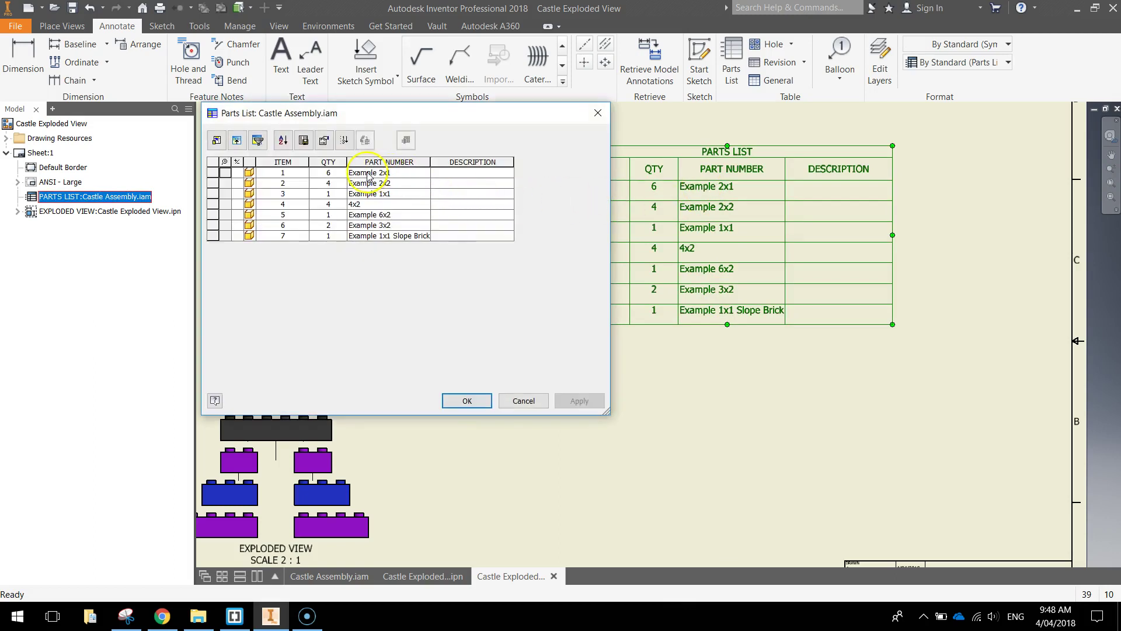
click(375, 175)
drag(380, 173, 330, 173)
key(BackSpace)
key(Return)
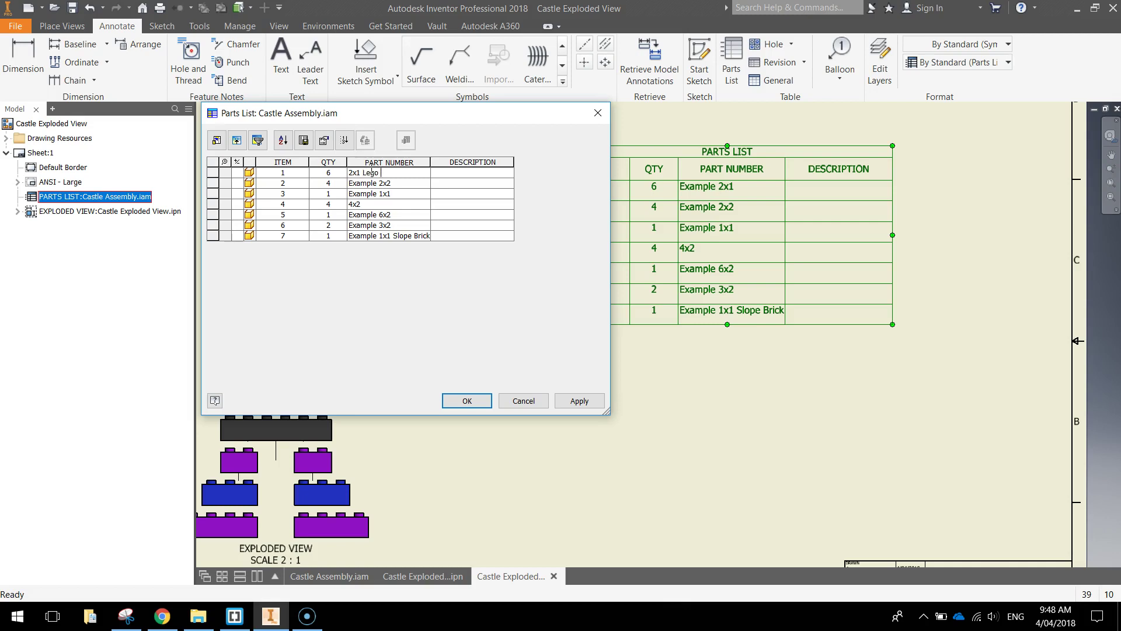
click(372, 171)
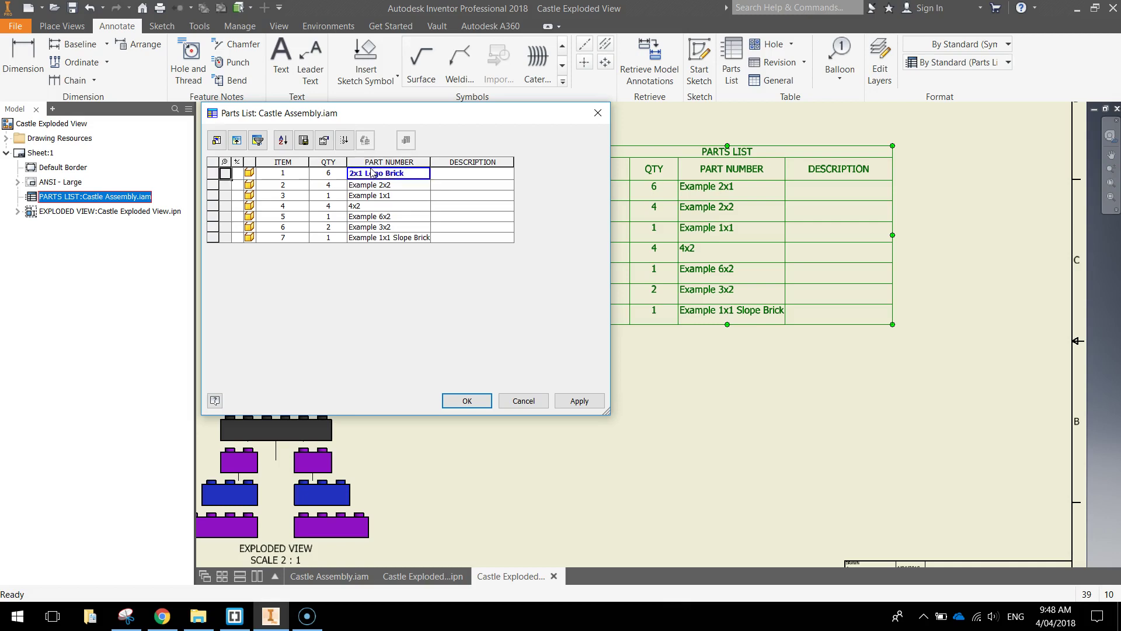
click(380, 186)
drag(380, 185, 295, 183)
key(BackSpace)
click(376, 197)
drag(379, 197, 349, 197)
key(BackSpace)
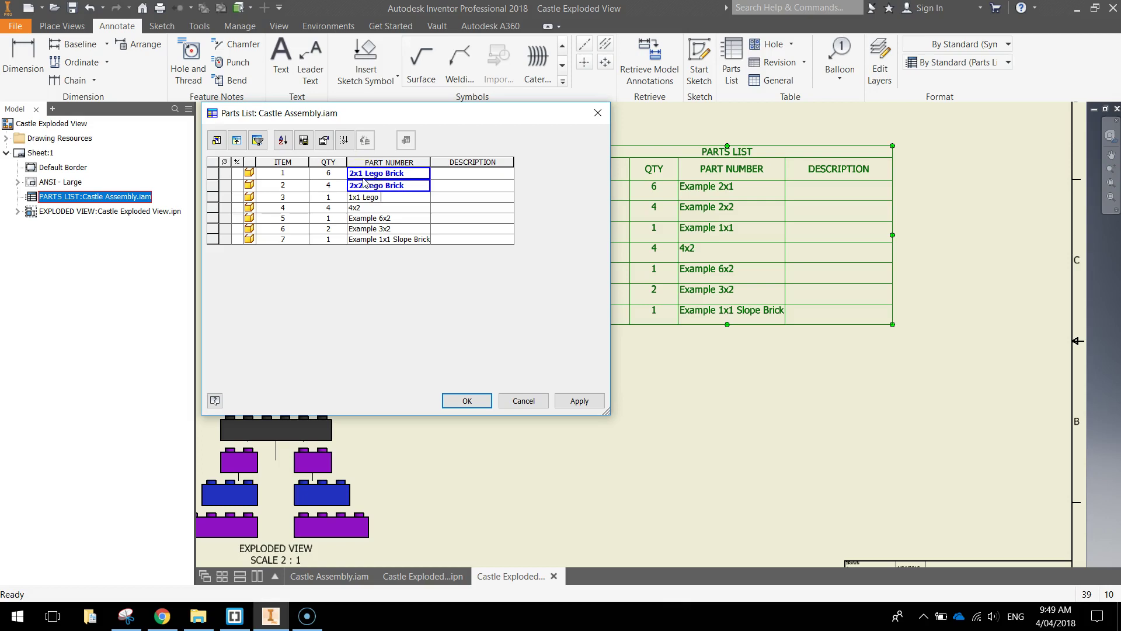
text(Lego Bricks)
key(BackSpace)
click(369, 209)
Rename part numbers 4–7 to Lego Brick names, ending with 1x1 Sloped Lego Brick
click(366, 209)
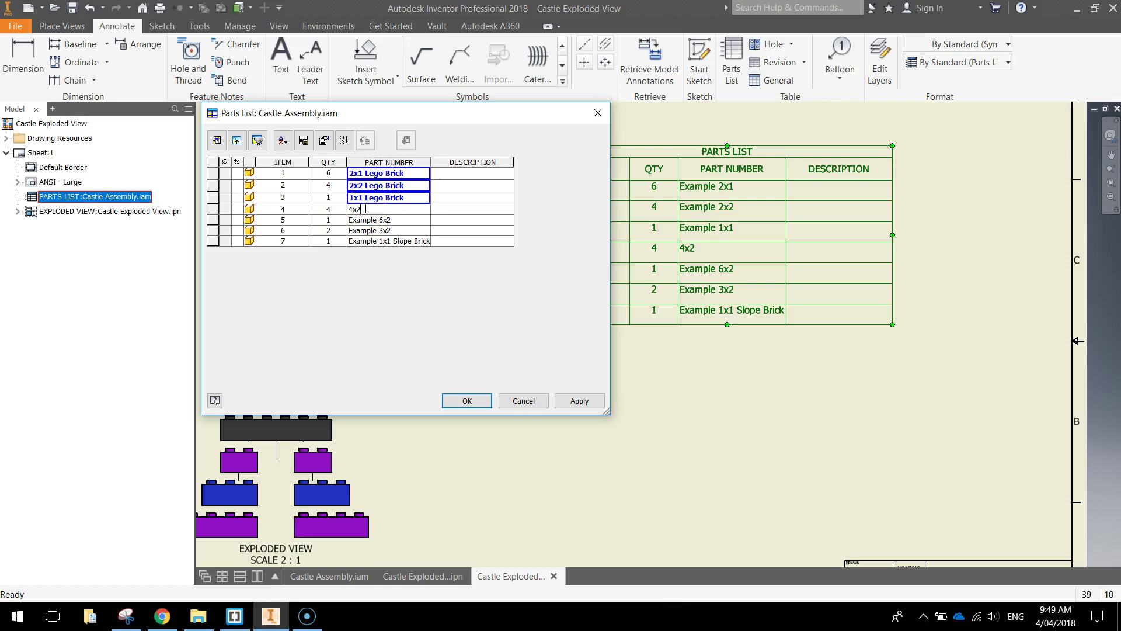
click(365, 199)
click(384, 221)
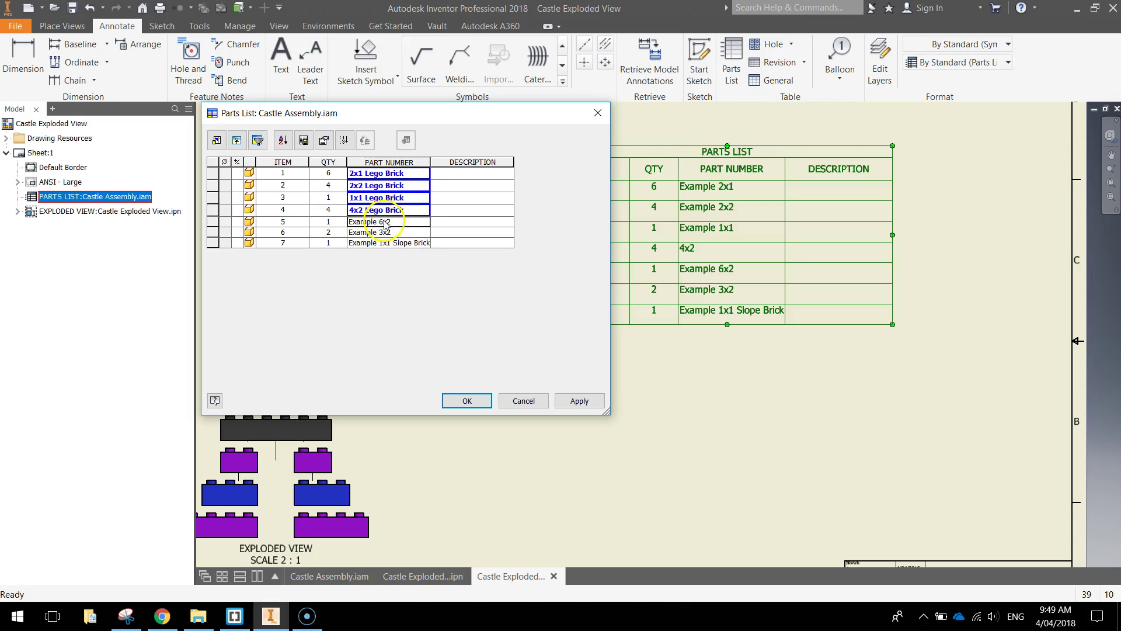
drag(380, 221, 349, 221)
key(Delete)
key(End)
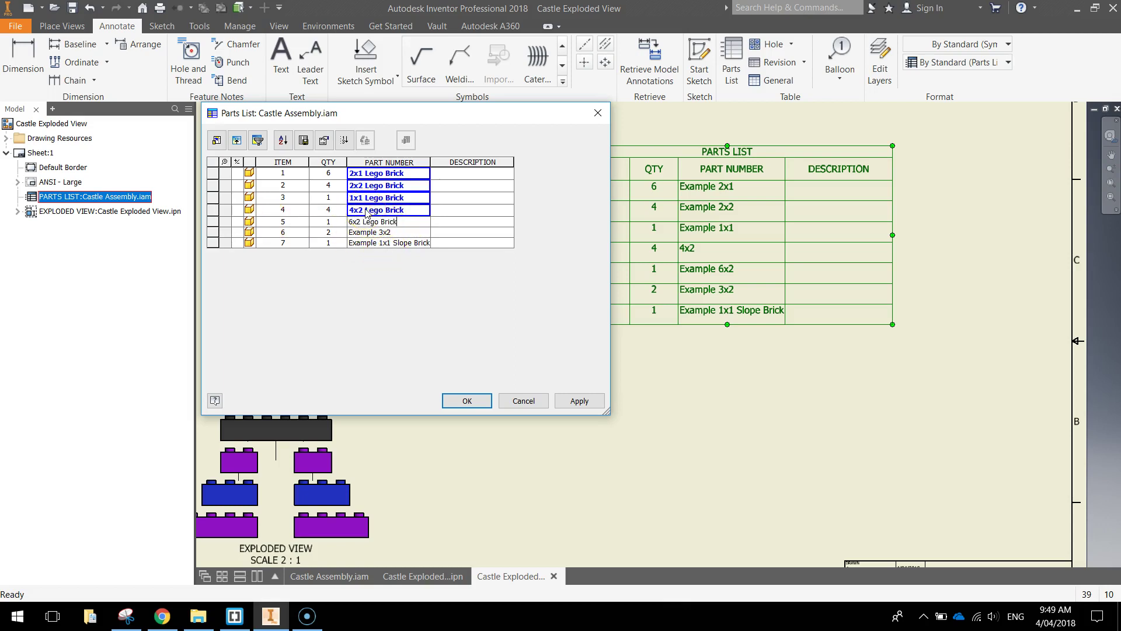
text(Lego Brick)
click(380, 234)
drag(379, 234, 251, 219)
key(Delete)
double_click(391, 232)
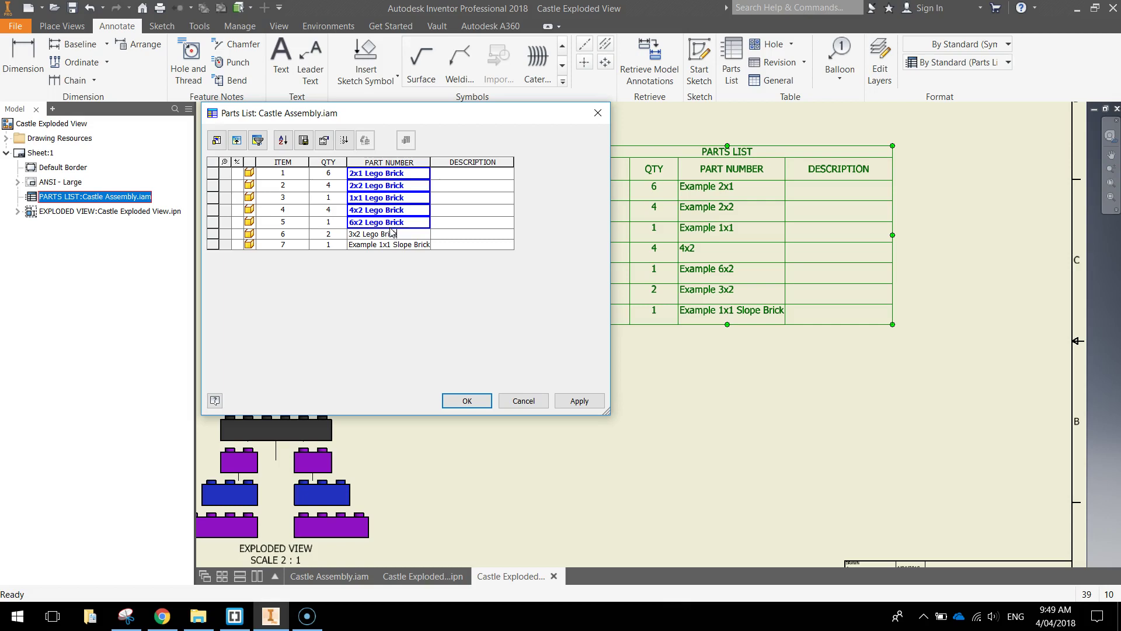
click(375, 245)
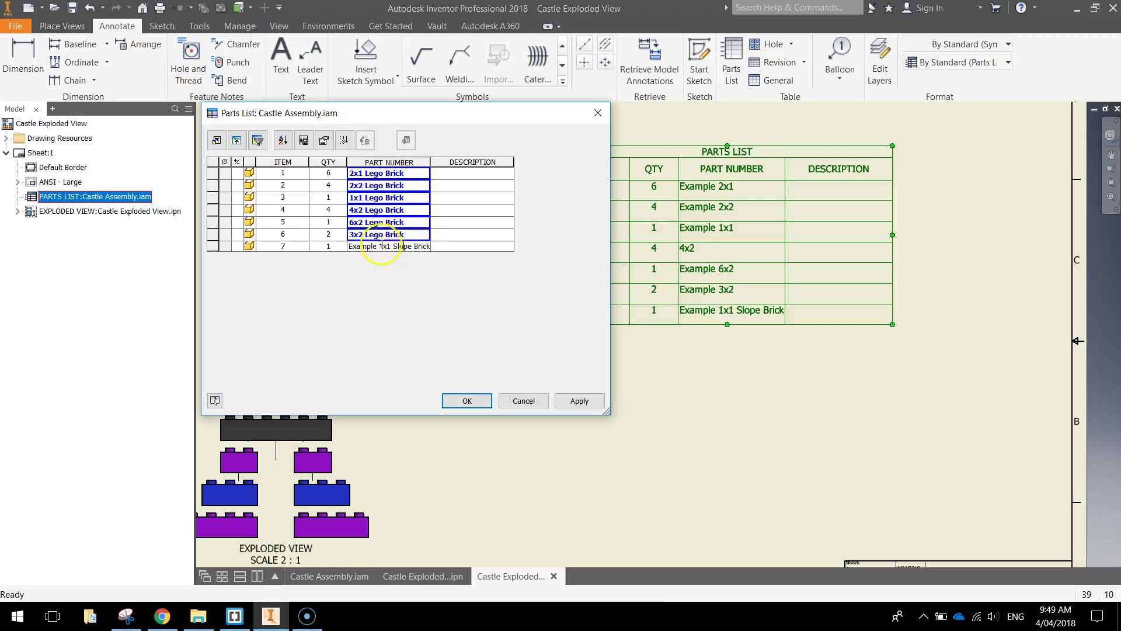
drag(391, 245, 283, 241)
key(Delete)
click(382, 246)
text(d Lego)
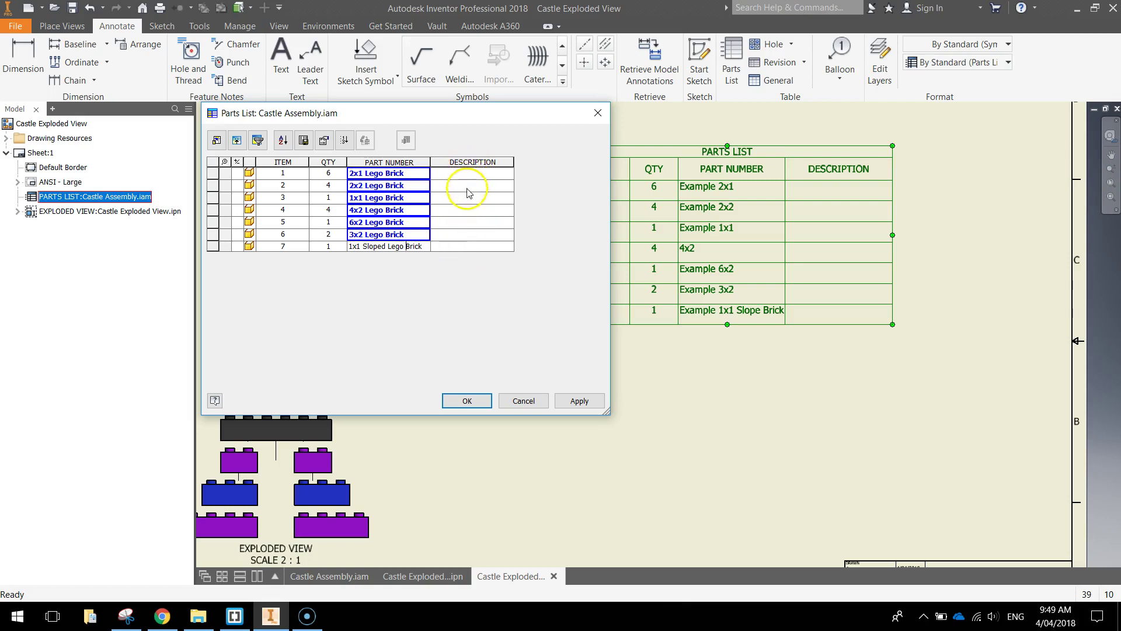
click(477, 160)
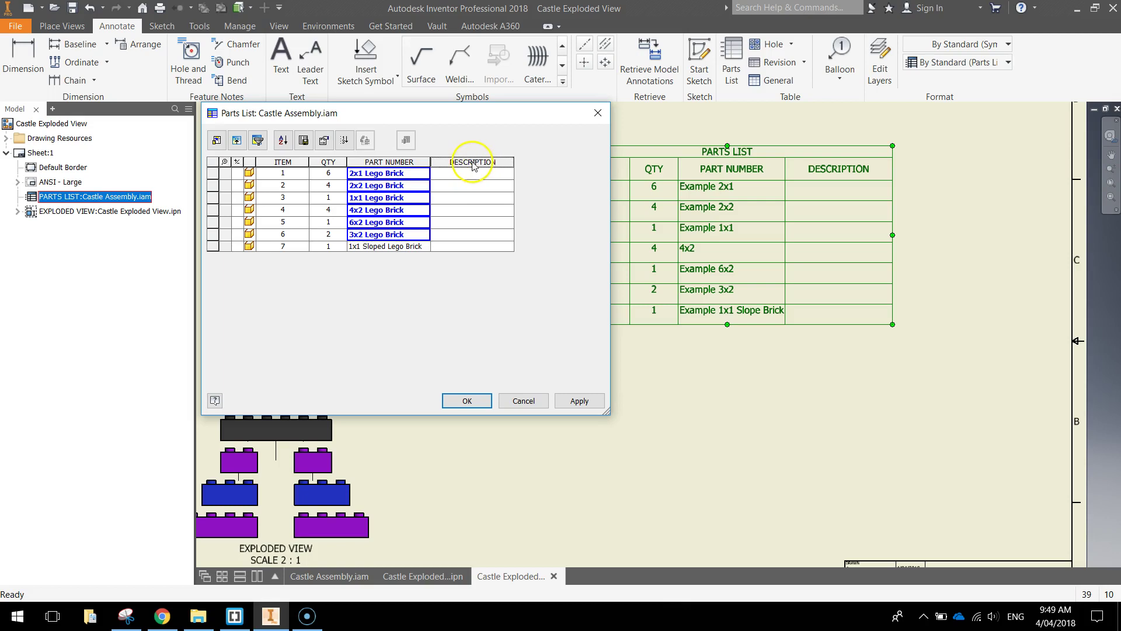
right_click(473, 164)
Remove the DESCRIPTION column in the Column Chooser and apply the changes to the parts list
click(525, 187)
click(493, 214)
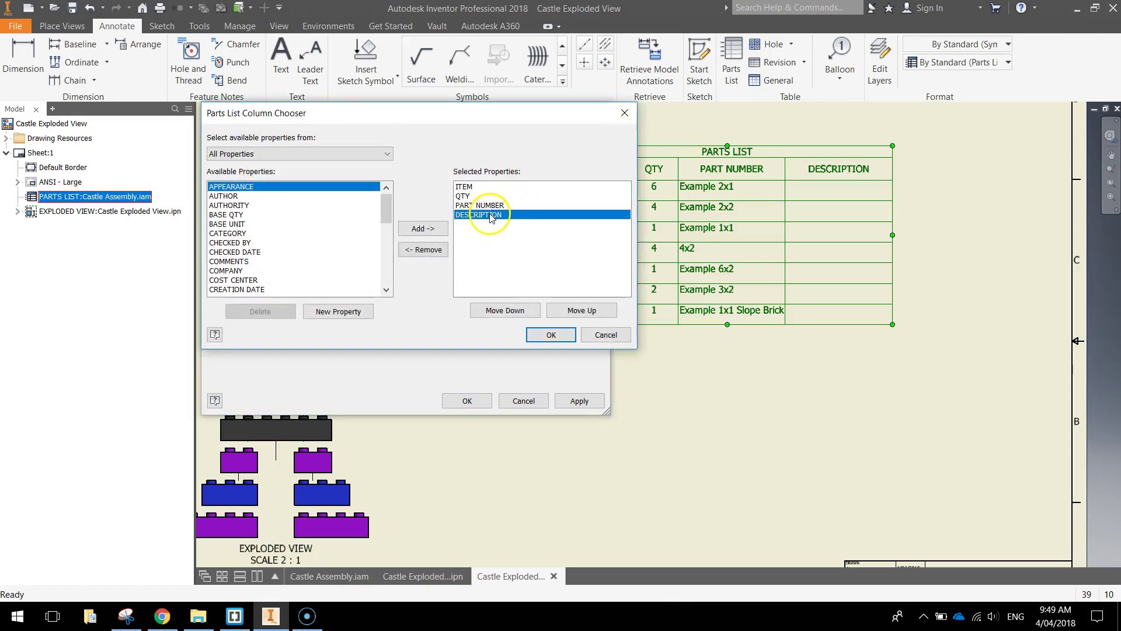
click(431, 251)
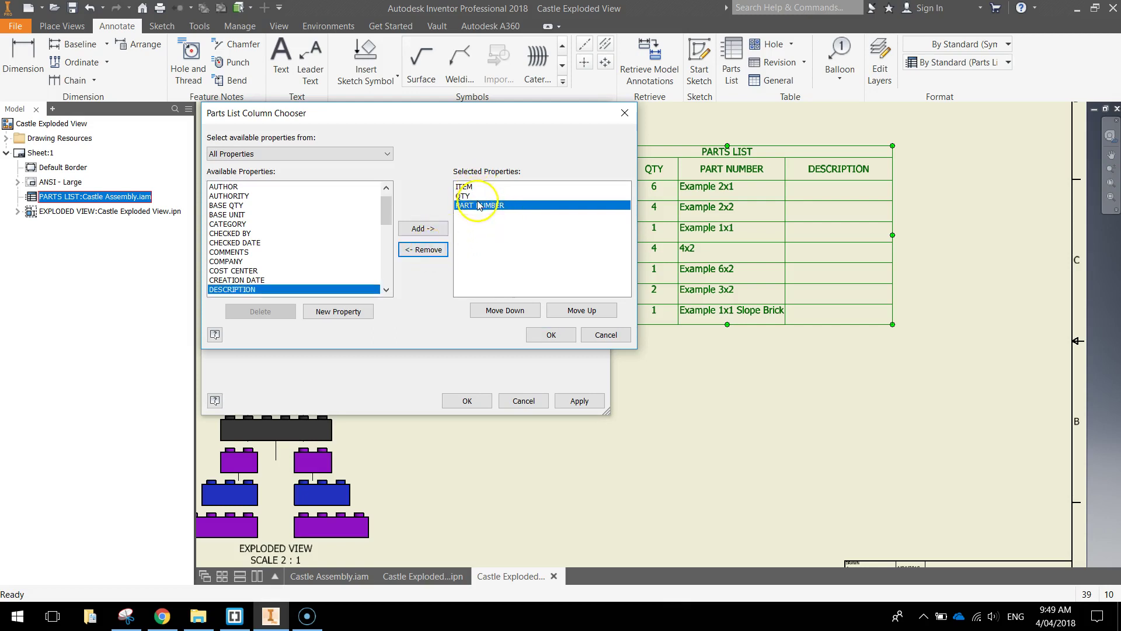
mouse_move(385, 211)
mouse_down()
mouse_move(395, 281)
mouse_move(386, 251)
mouse_move(399, 200)
mouse_up()
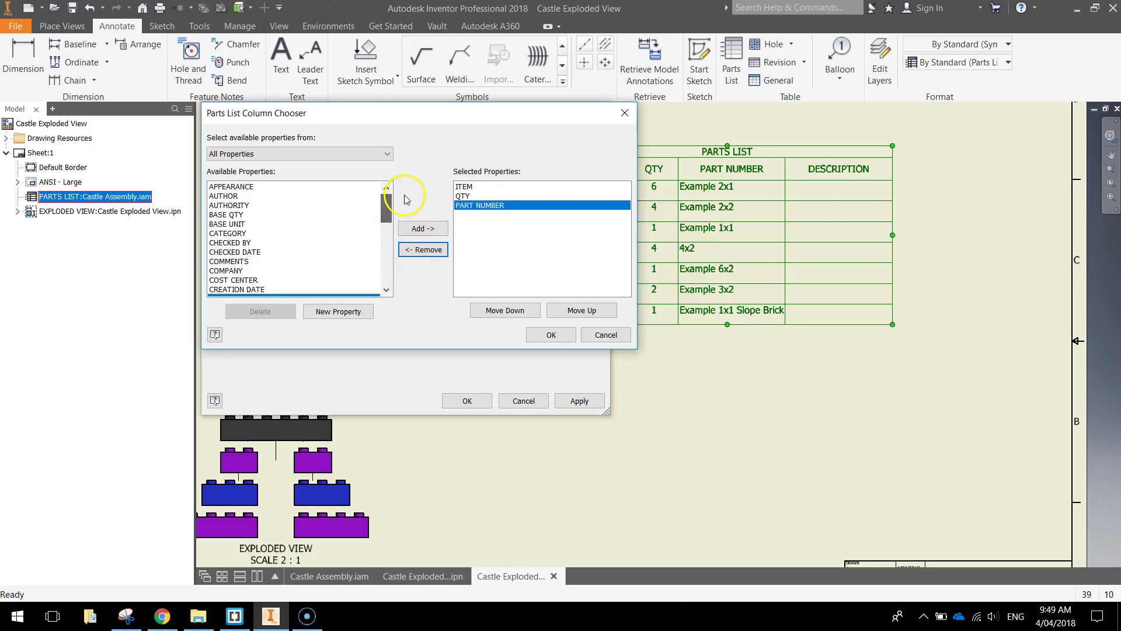
click(550, 335)
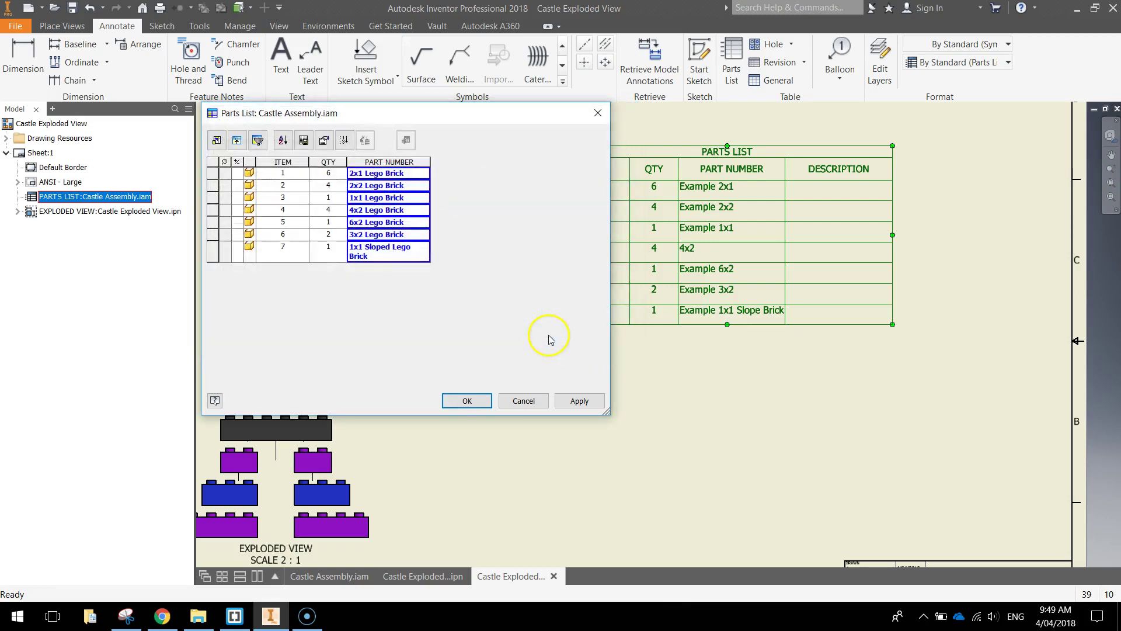
click(570, 400)
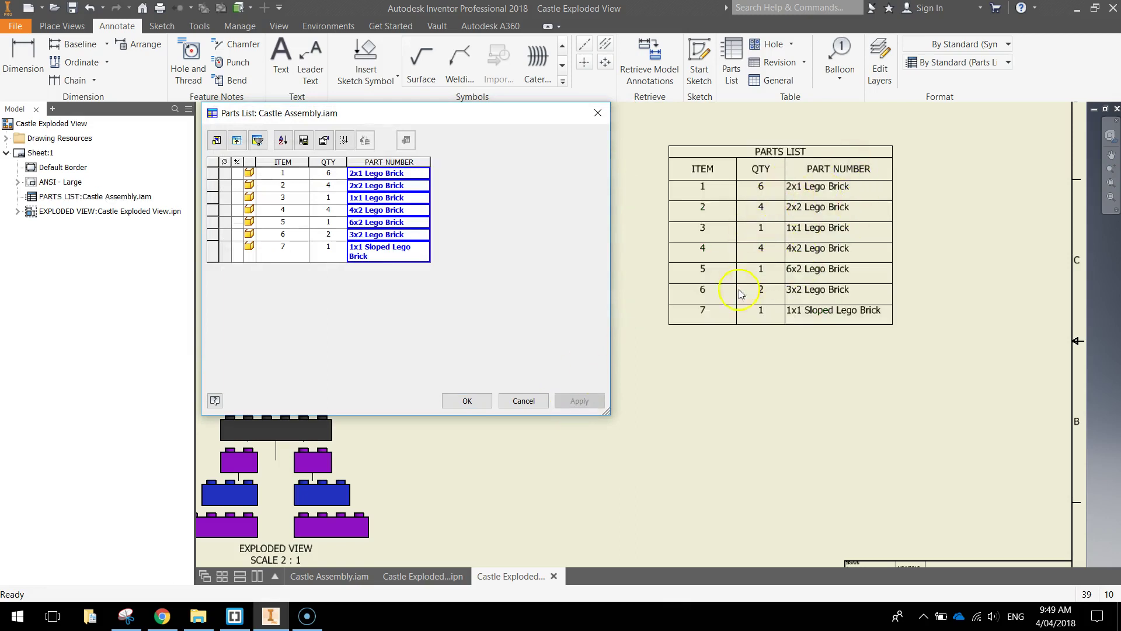
Resize the parts list's overall width and its column widths
click(472, 402)
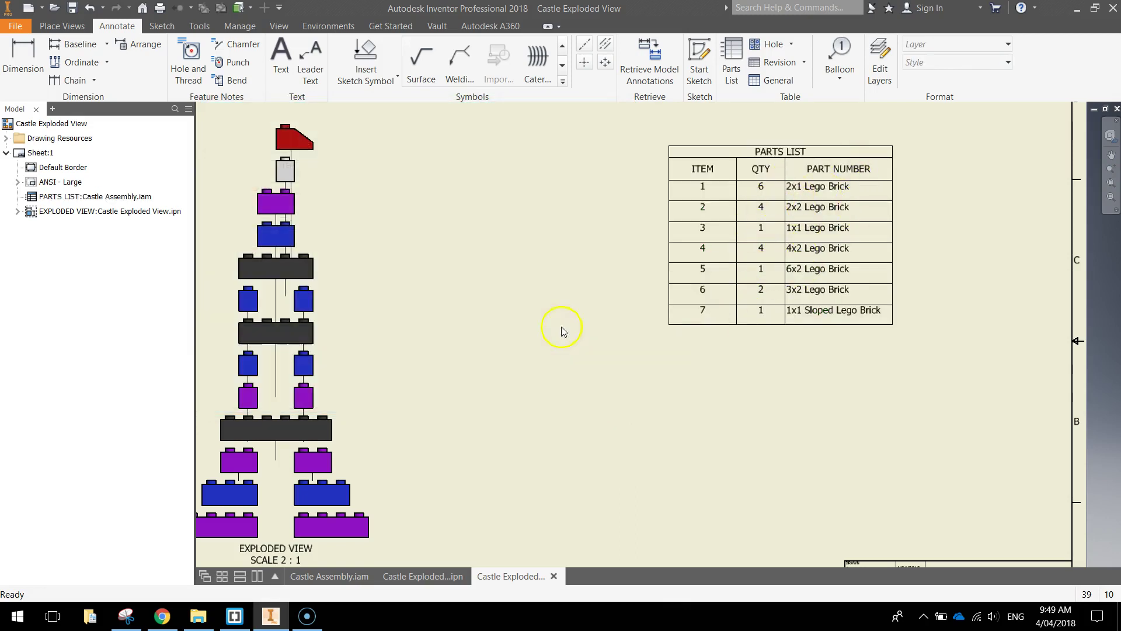
click(669, 233)
drag(669, 232, 586, 235)
drag(892, 235, 944, 235)
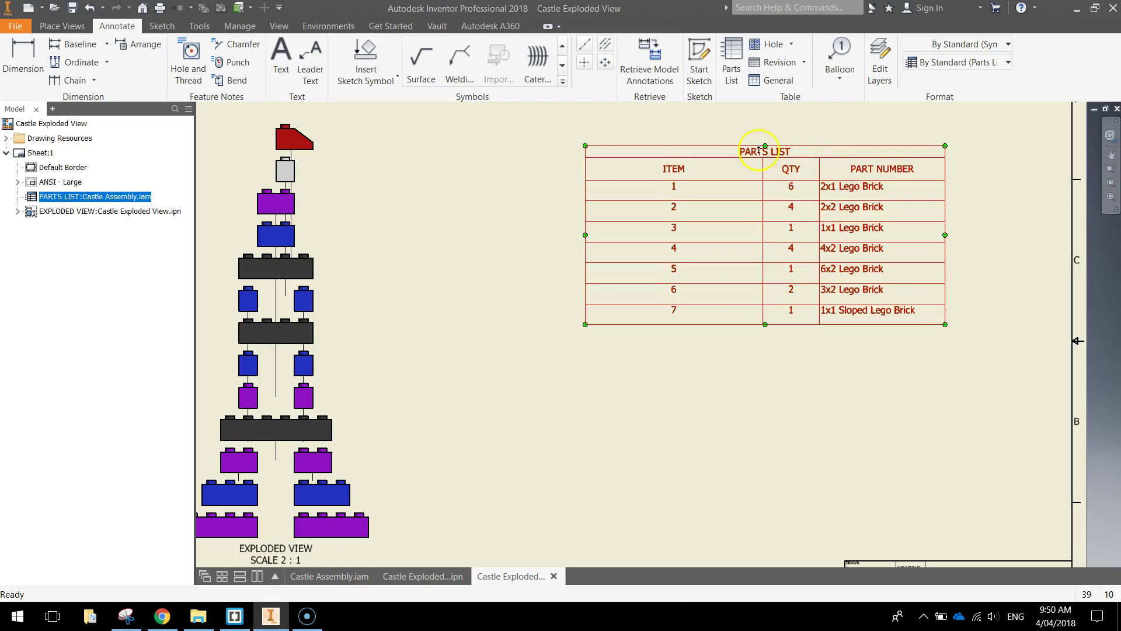
drag(585, 236, 627, 234)
mouse_move(785, 324)
mouse_down()
mouse_move(758, 324)
mouse_move(789, 327)
mouse_move(776, 327)
mouse_up()
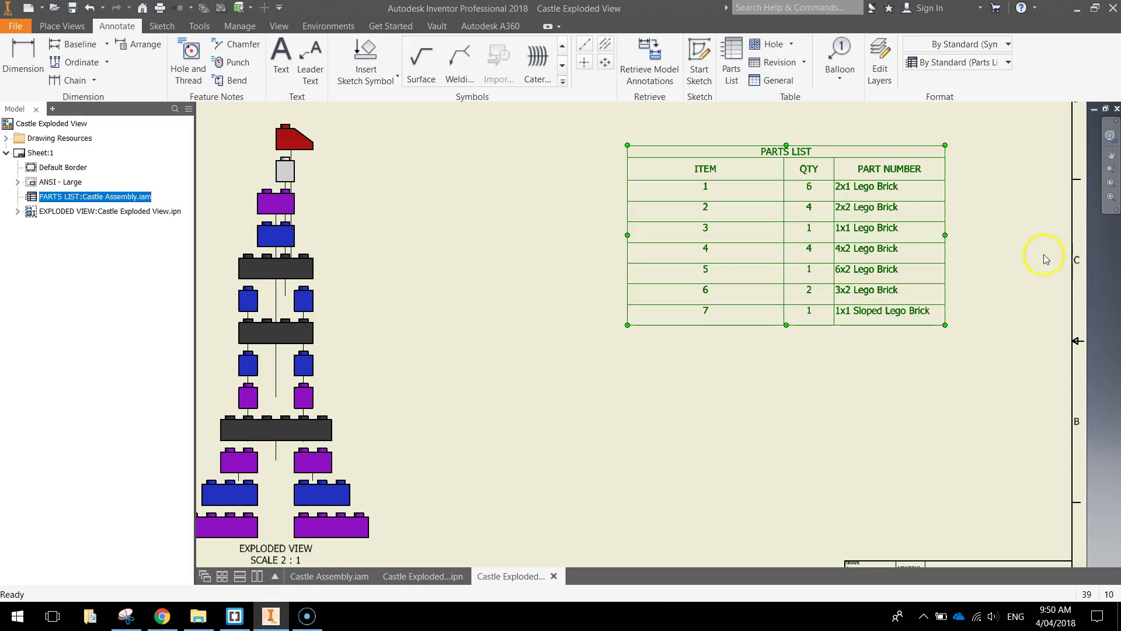
click(955, 238)
Move the parts list to the upper right of the sheet beside the castle
scroll(920, 280, up, 2)
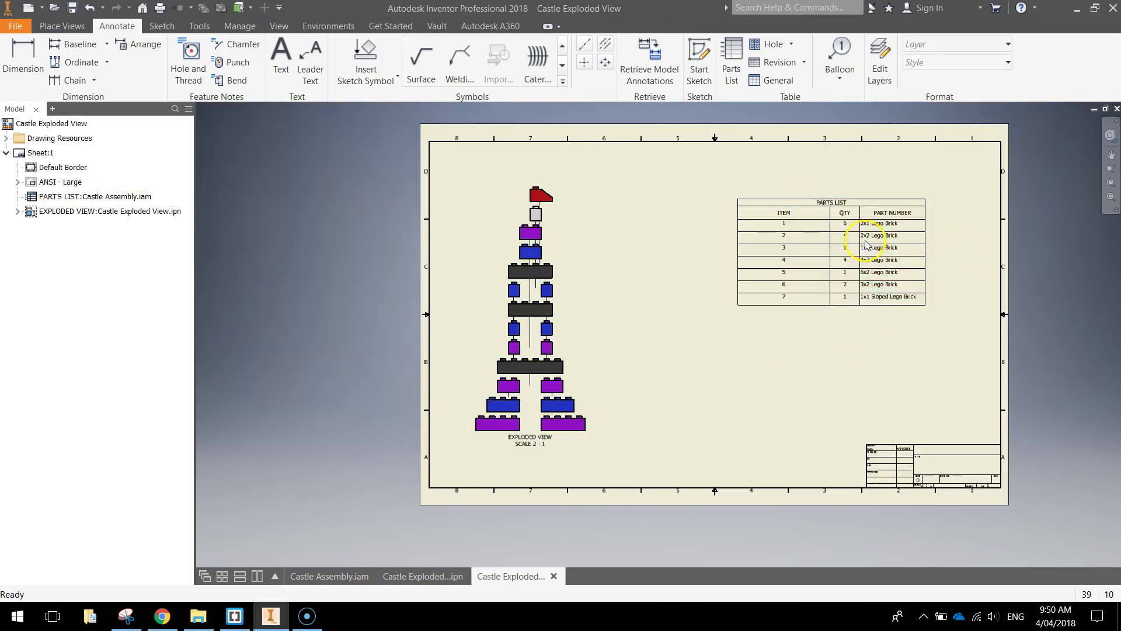
drag(867, 244, 893, 243)
scroll(834, 266, up, 3)
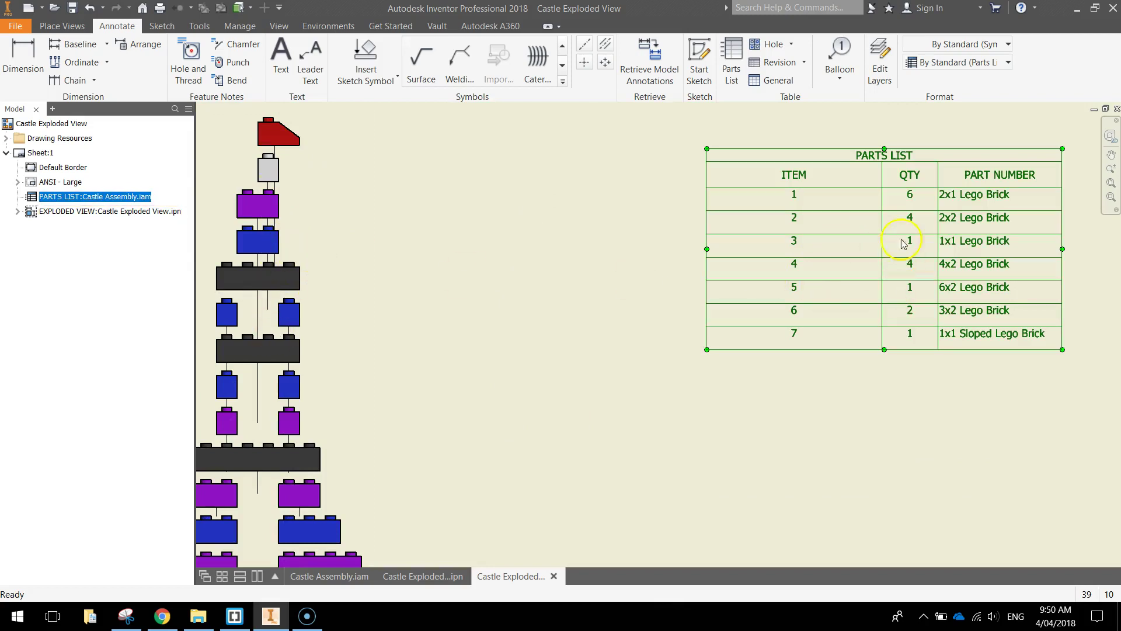
click(882, 287)
Add balloons 7, 3 and 2 to the red sloped, grey and top purple bricks
click(839, 52)
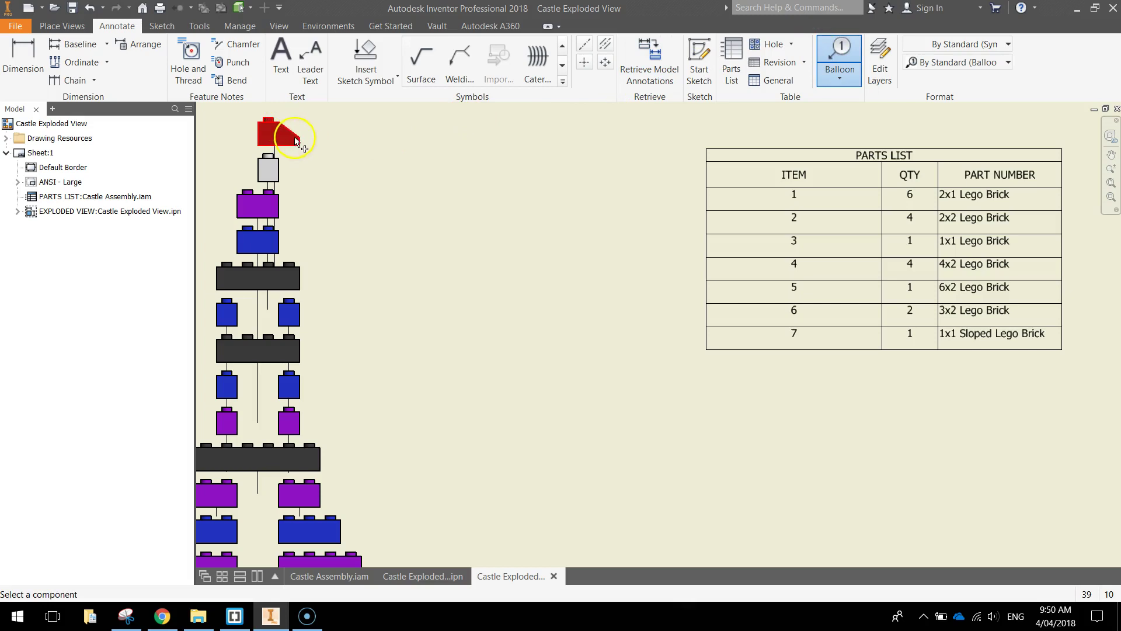
click(289, 138)
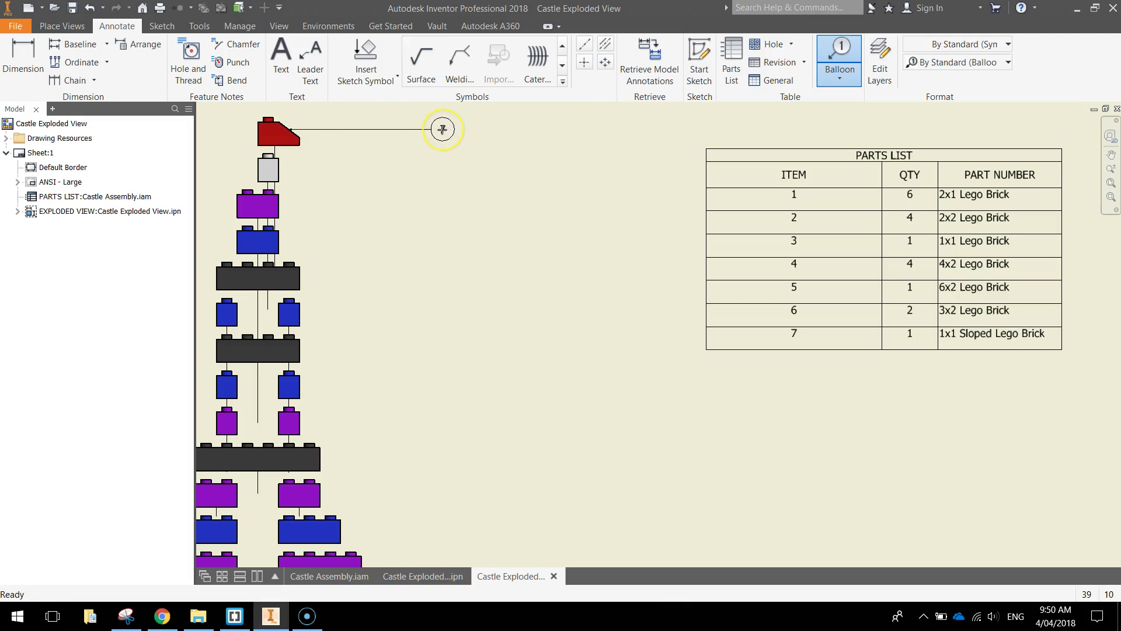
click(443, 129)
click(828, 57)
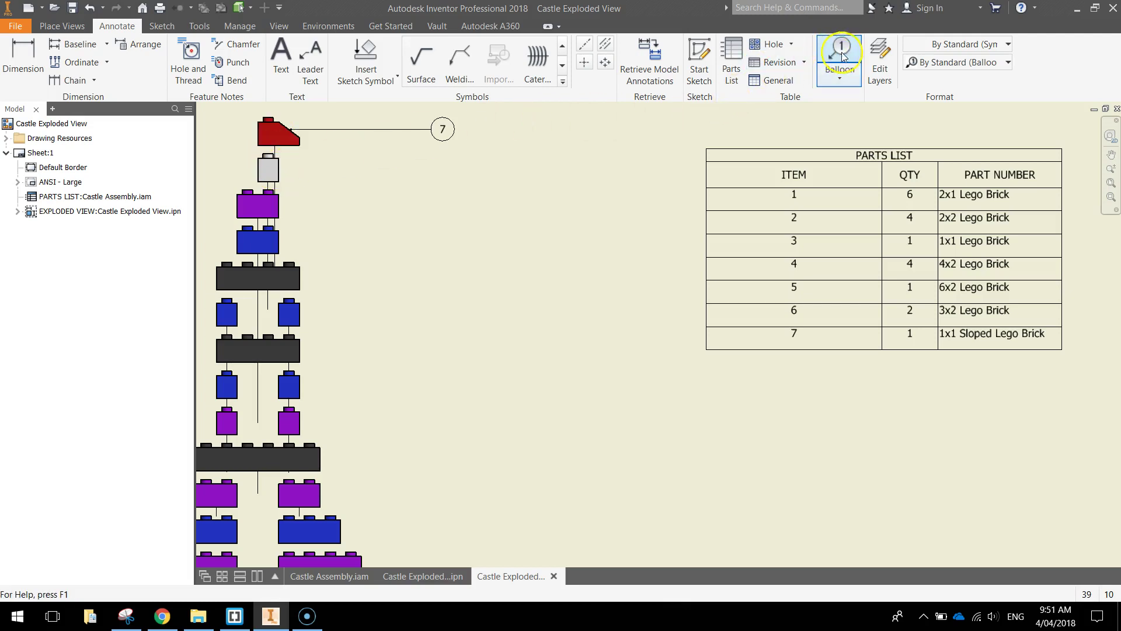
click(280, 170)
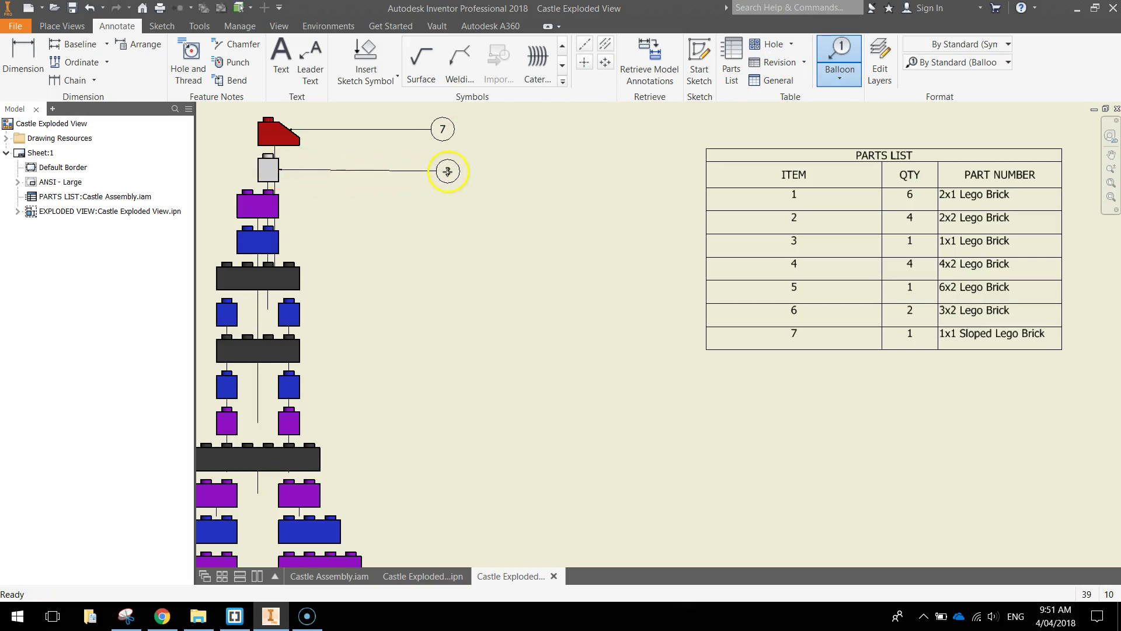
click(444, 170)
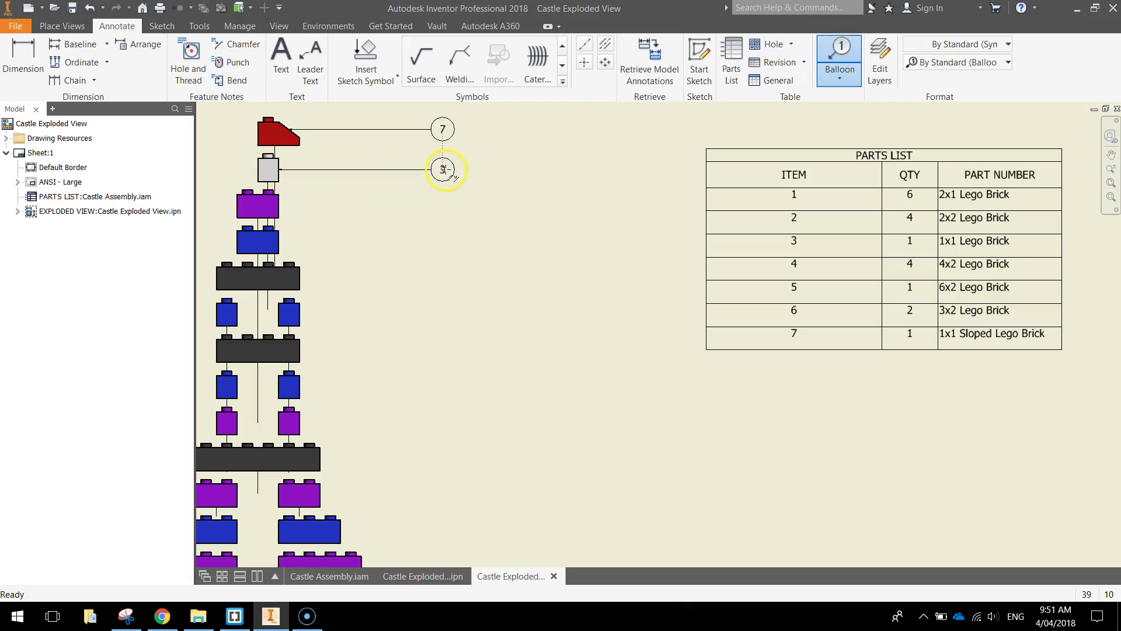
click(281, 208)
click(442, 205)
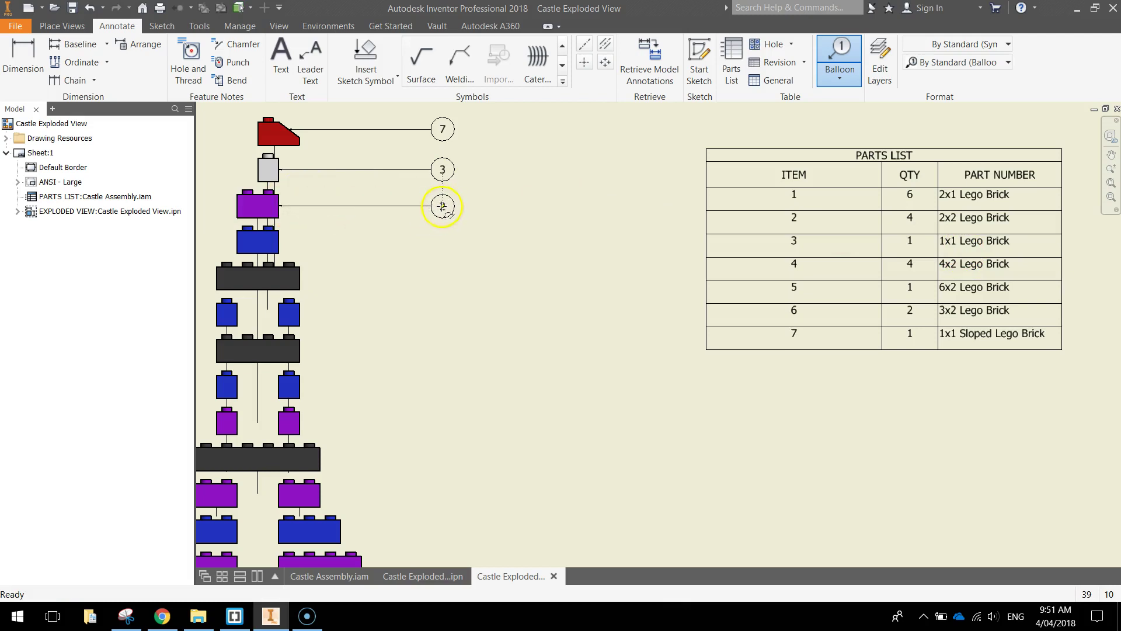
click(442, 205)
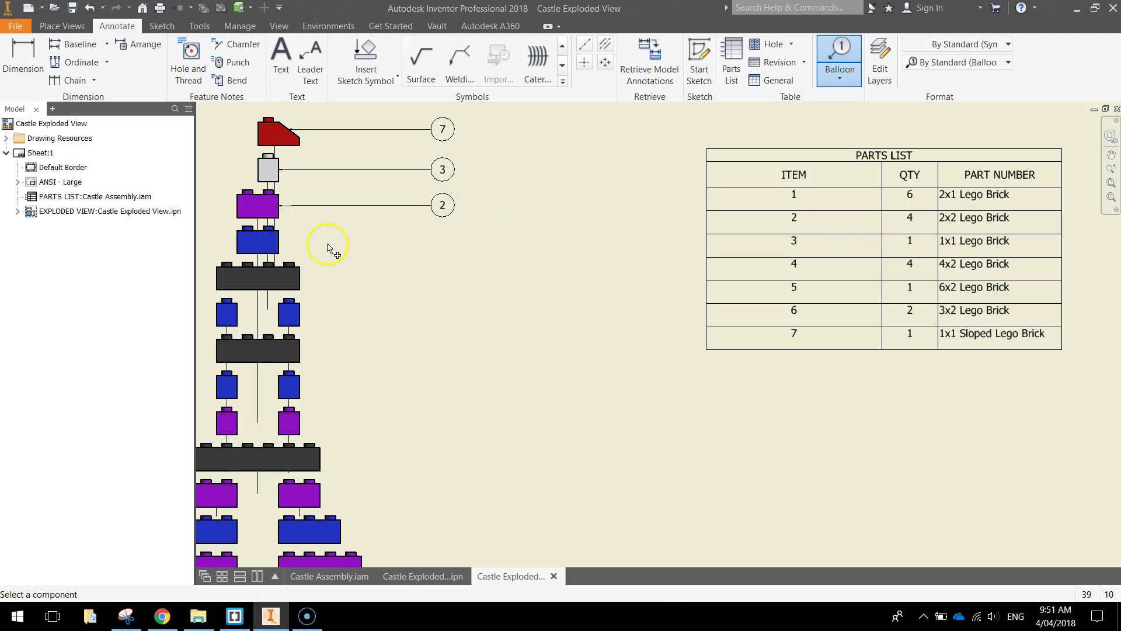
click(274, 242)
Balloon the next six bricks down the column with item numbers 2, 4, 1, 4, 1 and 1
click(442, 242)
click(295, 276)
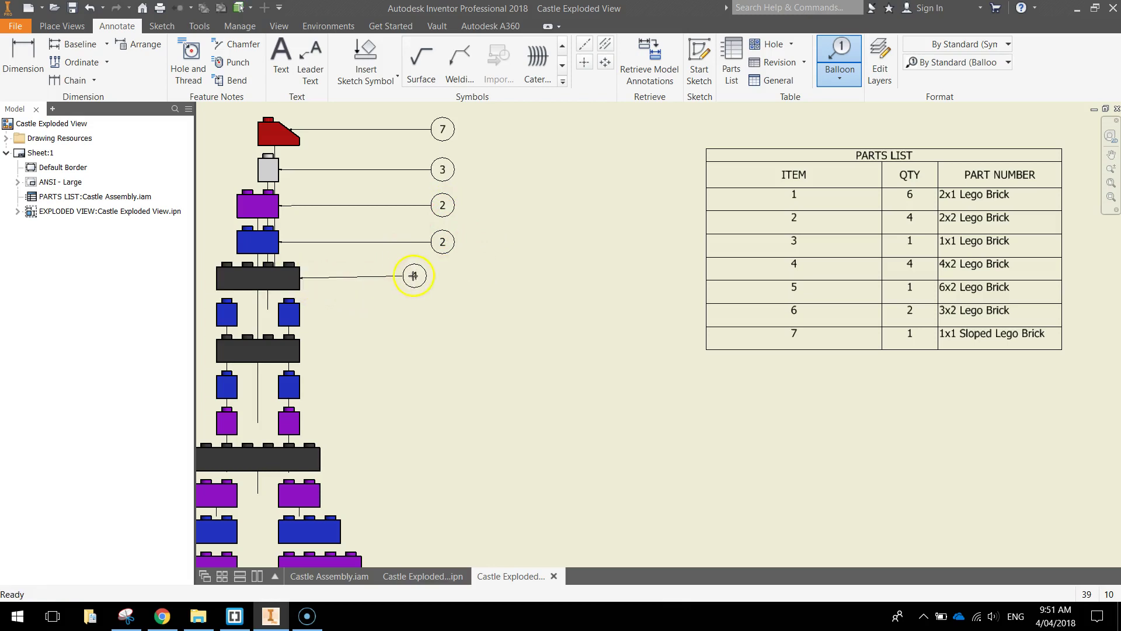
click(442, 278)
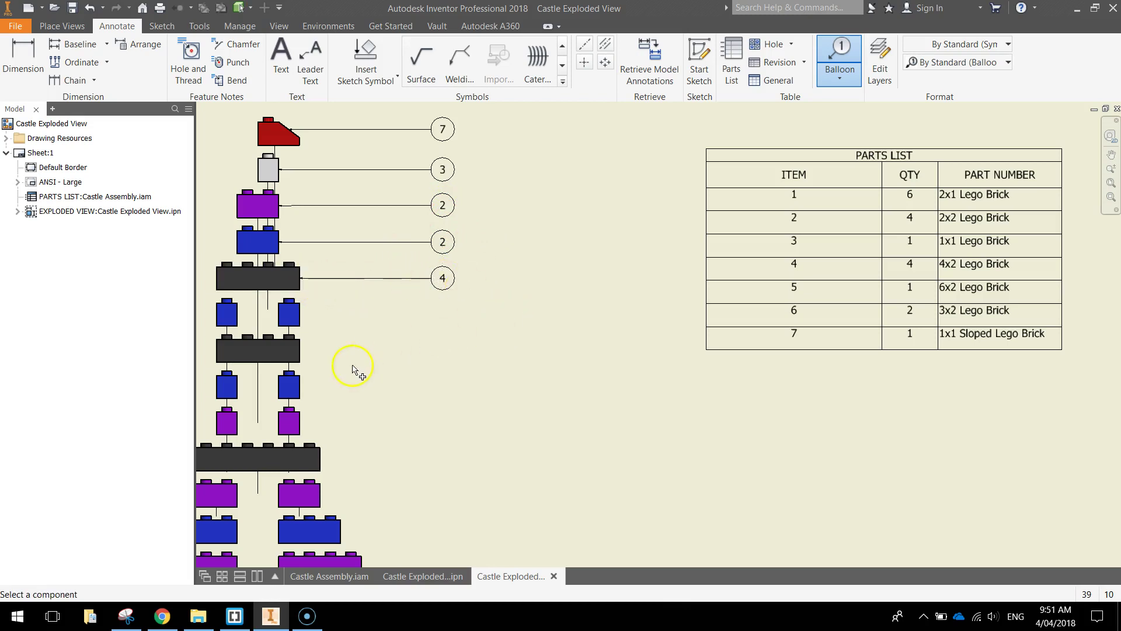
click(295, 314)
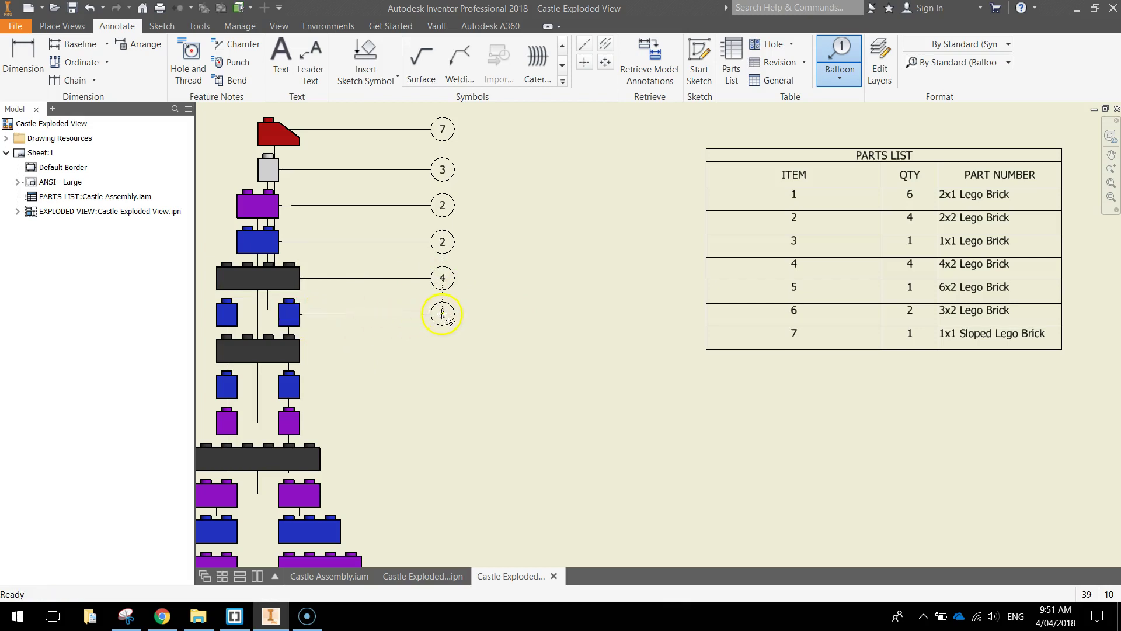
click(443, 314)
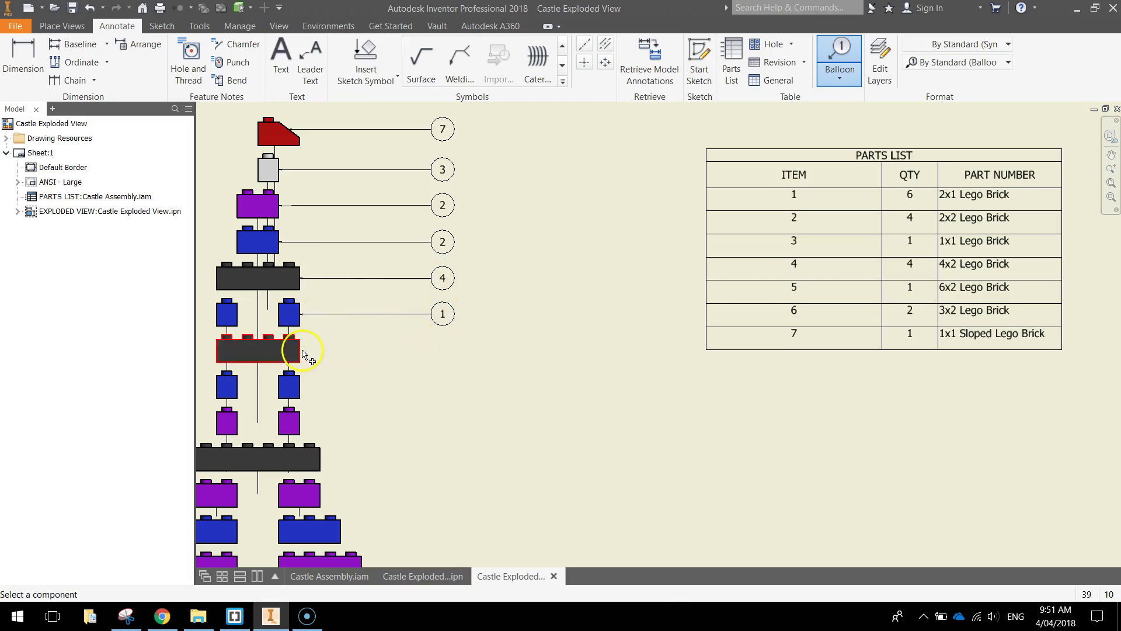
click(297, 350)
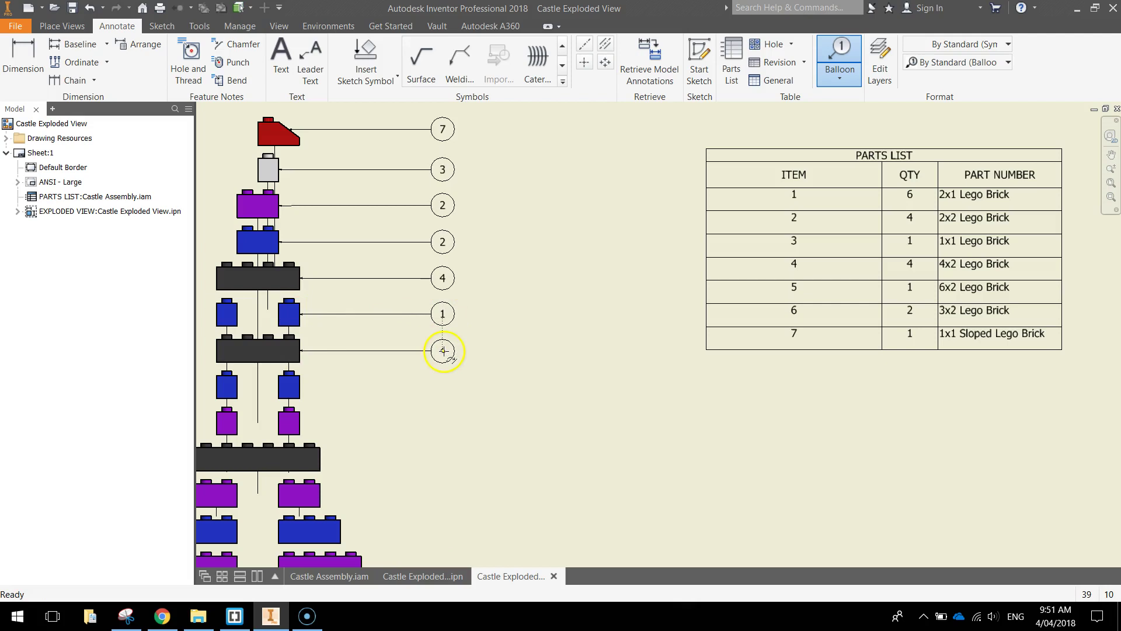
click(443, 351)
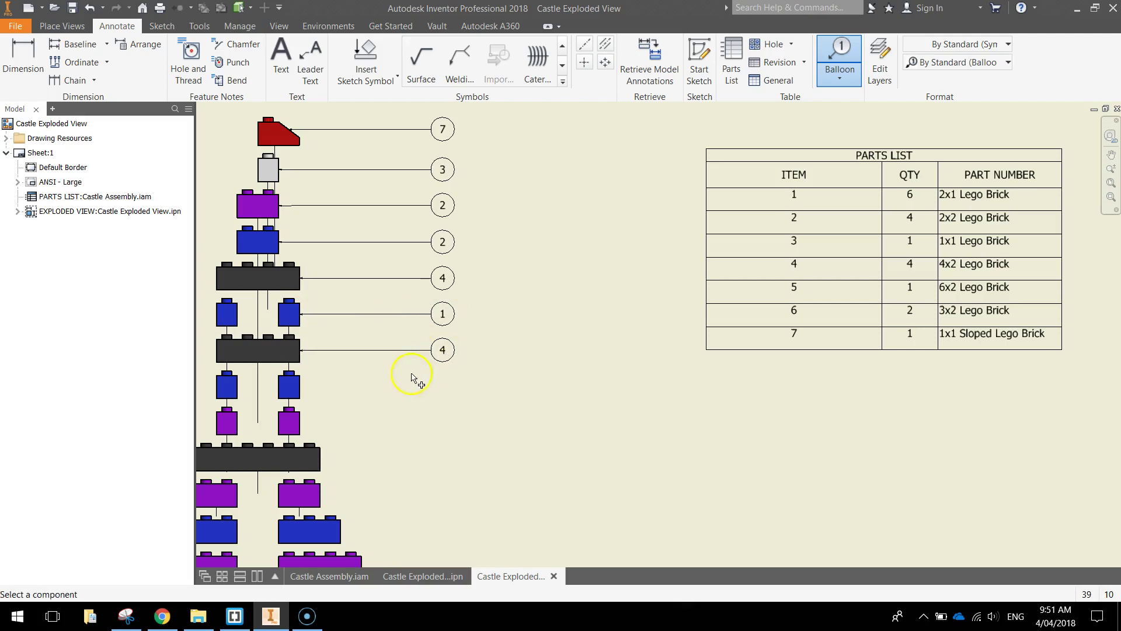
click(308, 387)
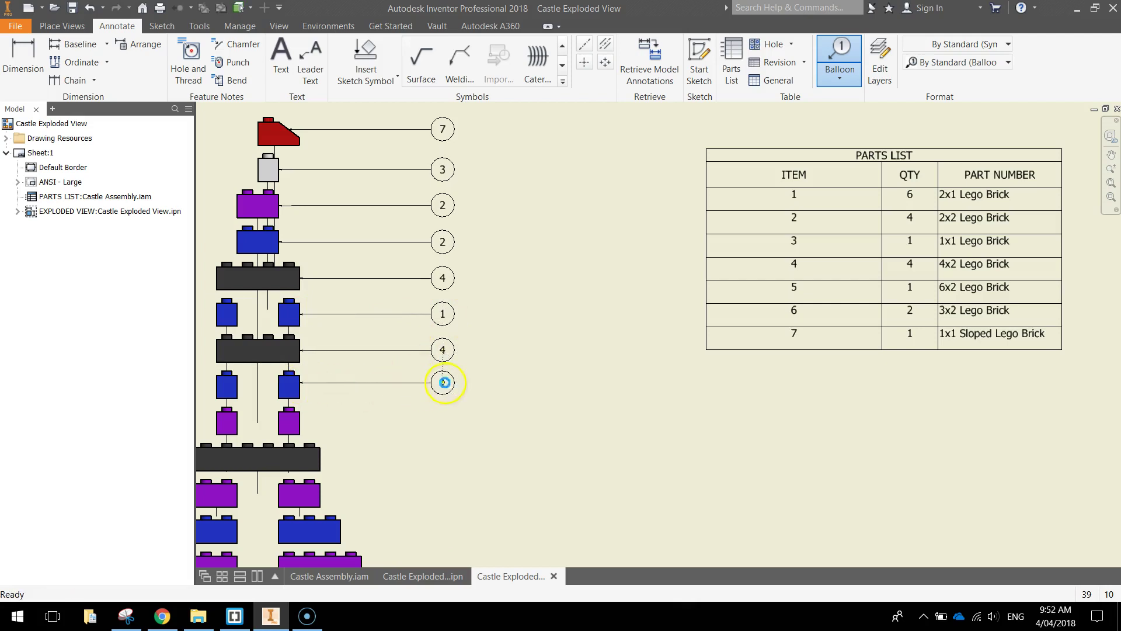
click(443, 383)
click(299, 421)
click(443, 424)
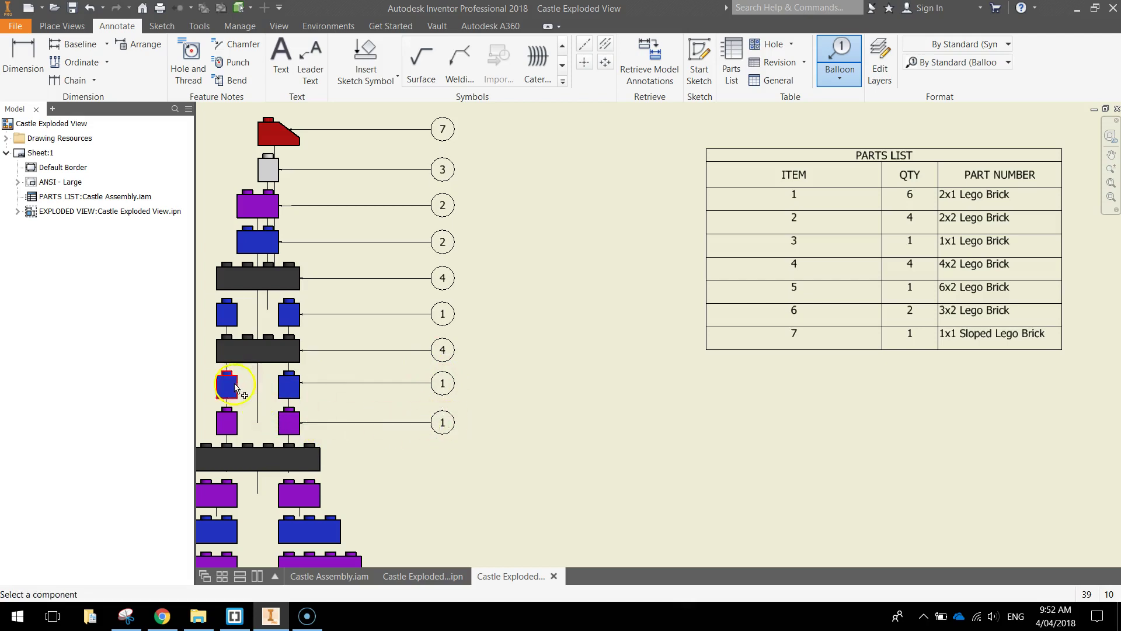
Balloon the lower bricks down to the base with item numbers 5, 2, 6 and 4
middle_drag(426, 463, 501, 357)
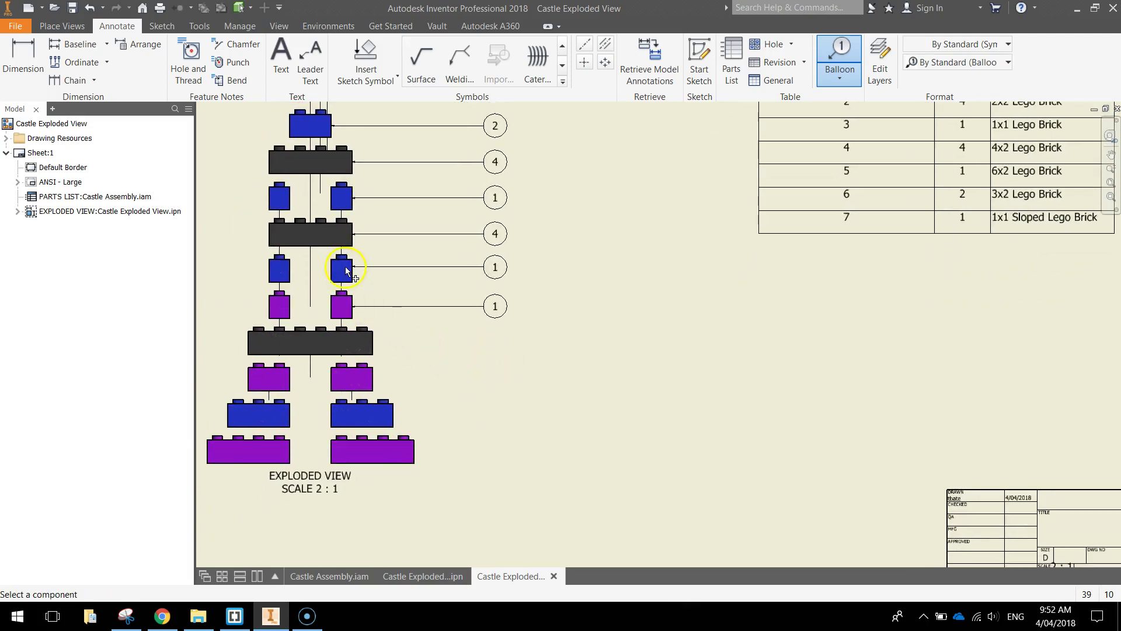
click(369, 343)
double_click(495, 342)
click(363, 375)
double_click(495, 375)
click(391, 411)
double_click(496, 411)
click(408, 451)
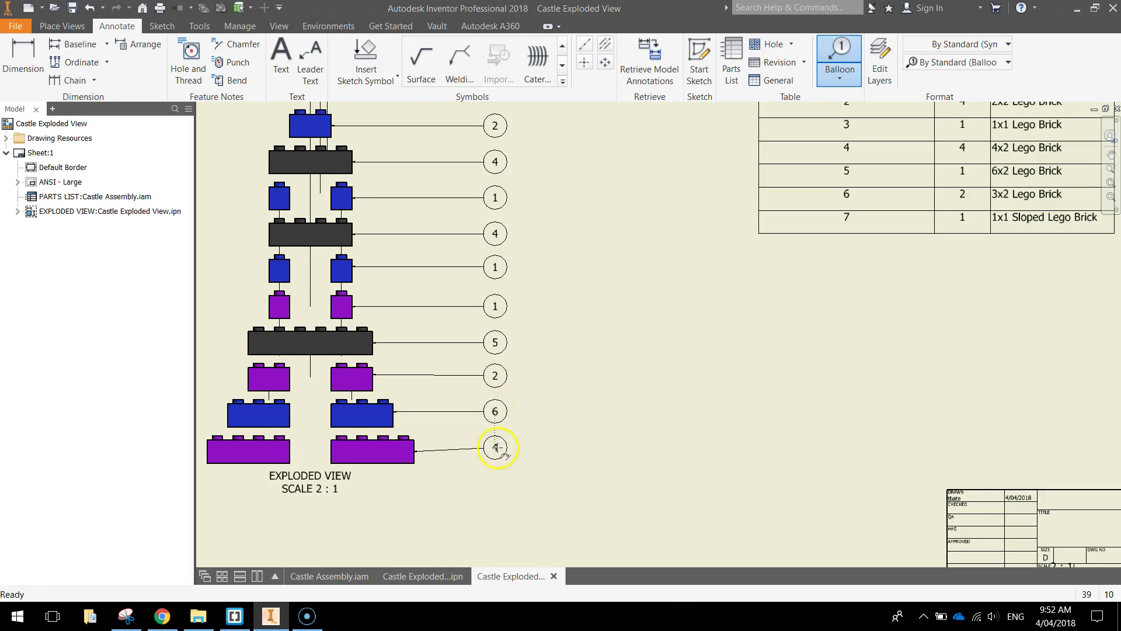
double_click(495, 451)
scroll(682, 437, down, 5)
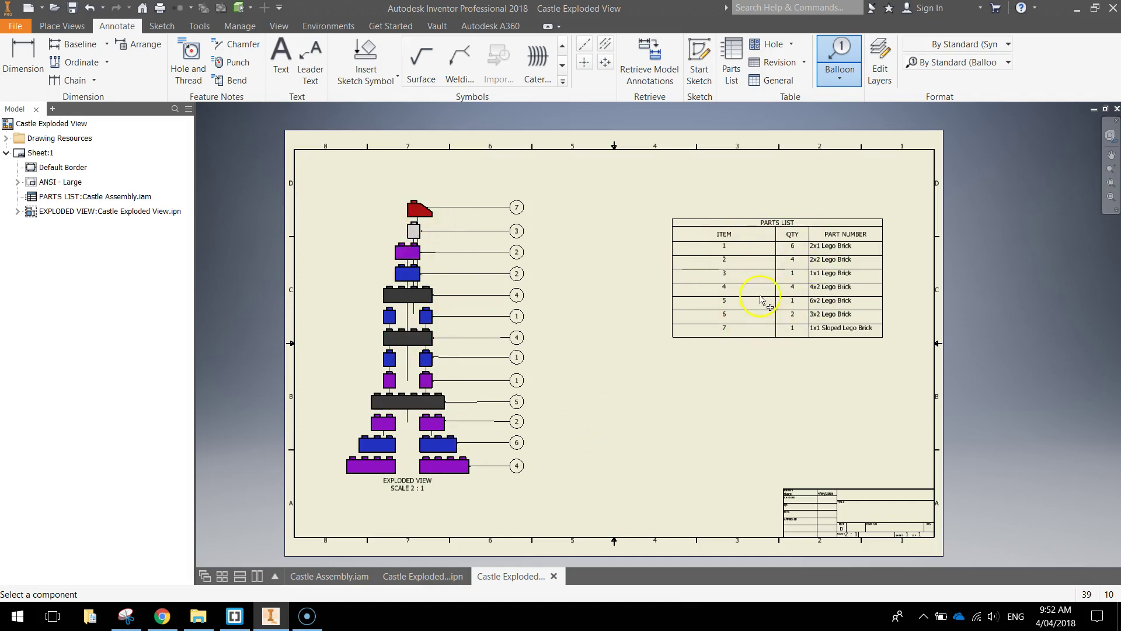
scroll(936, 505, up, 5)
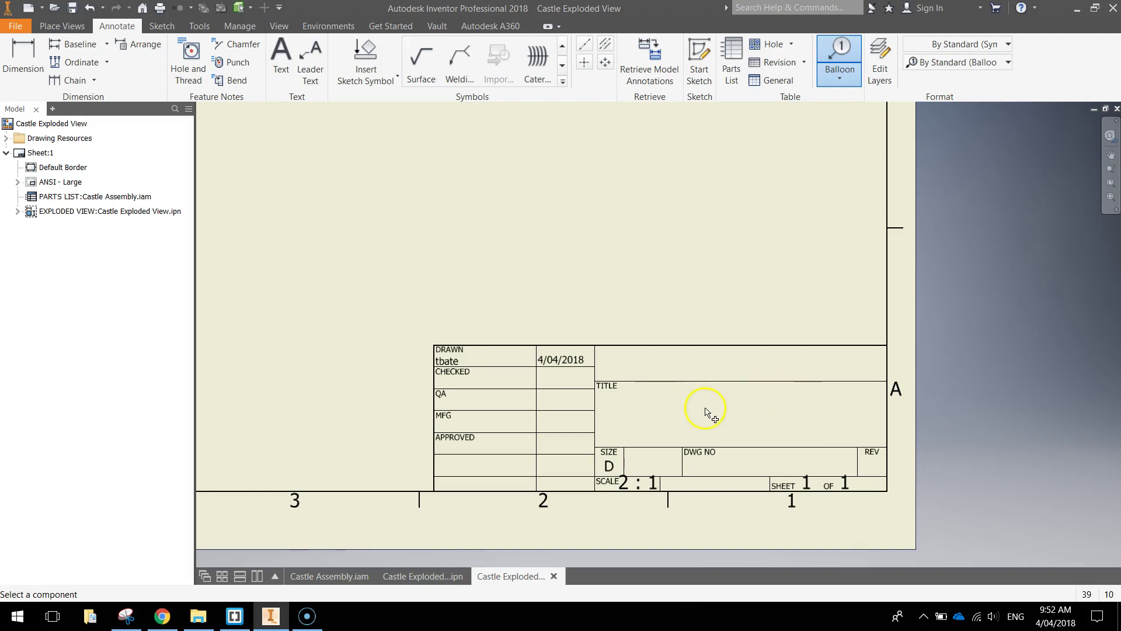
Write 'Exploded Lego Castle' in the title block's TITLE cell, correcting the typo
click(281, 52)
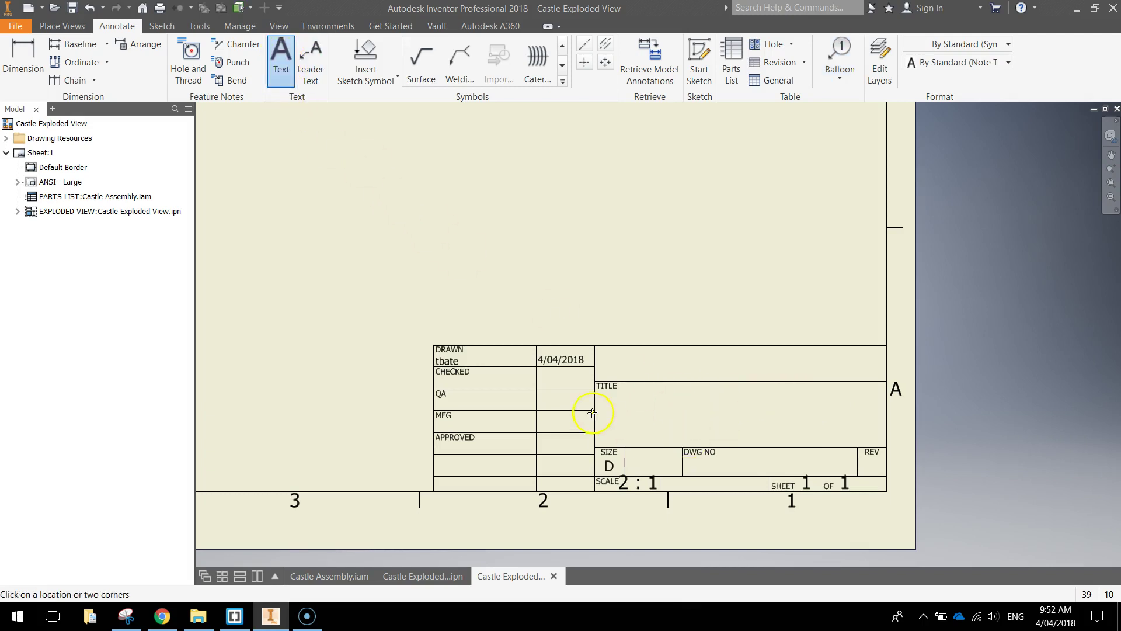
click(707, 455)
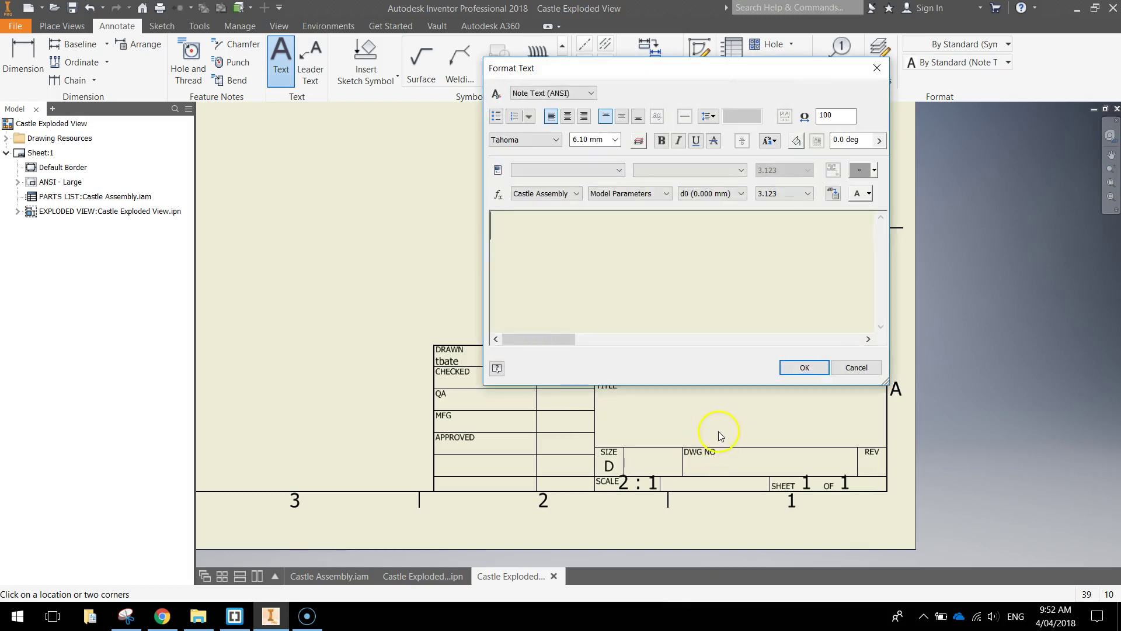
text(Exploded Lego Caste)
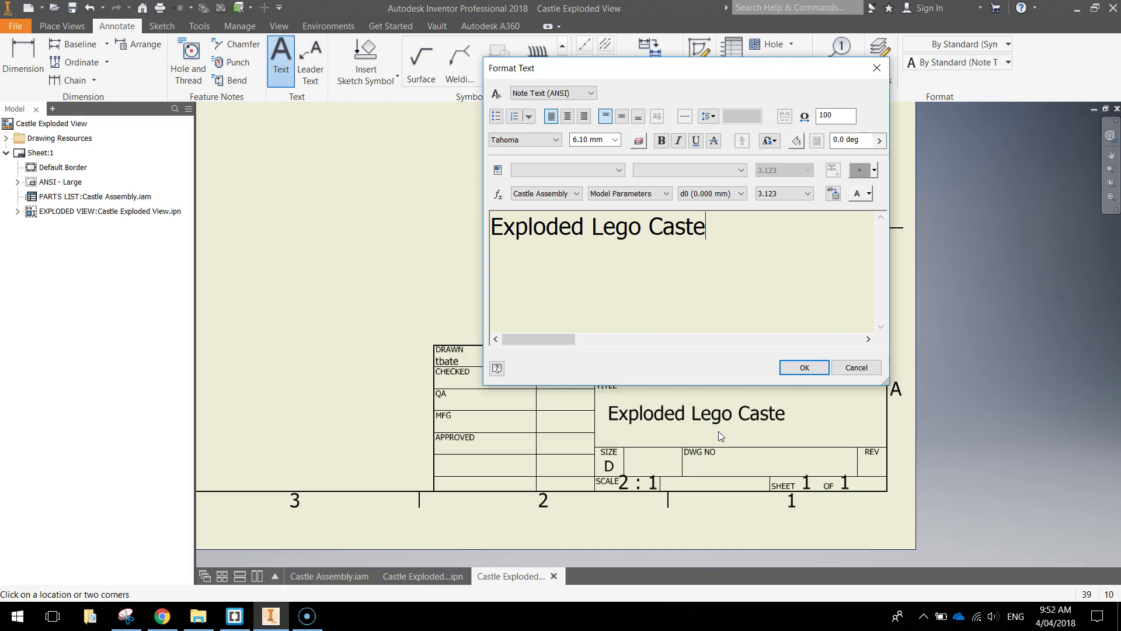
key(BackSpace)
text(le)
click(545, 250)
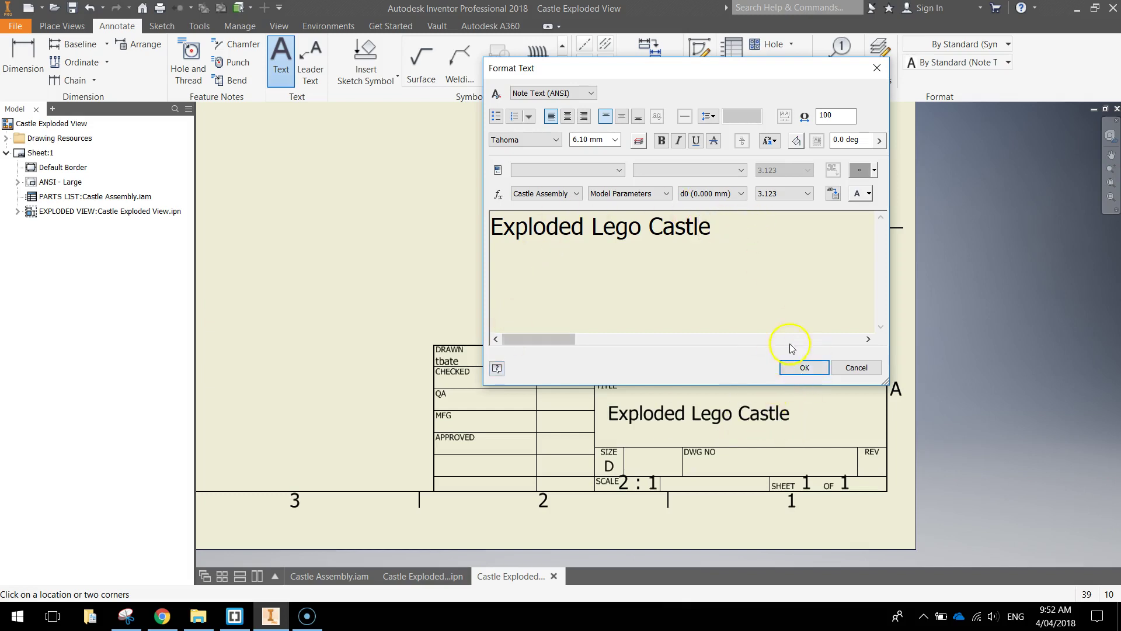
click(803, 366)
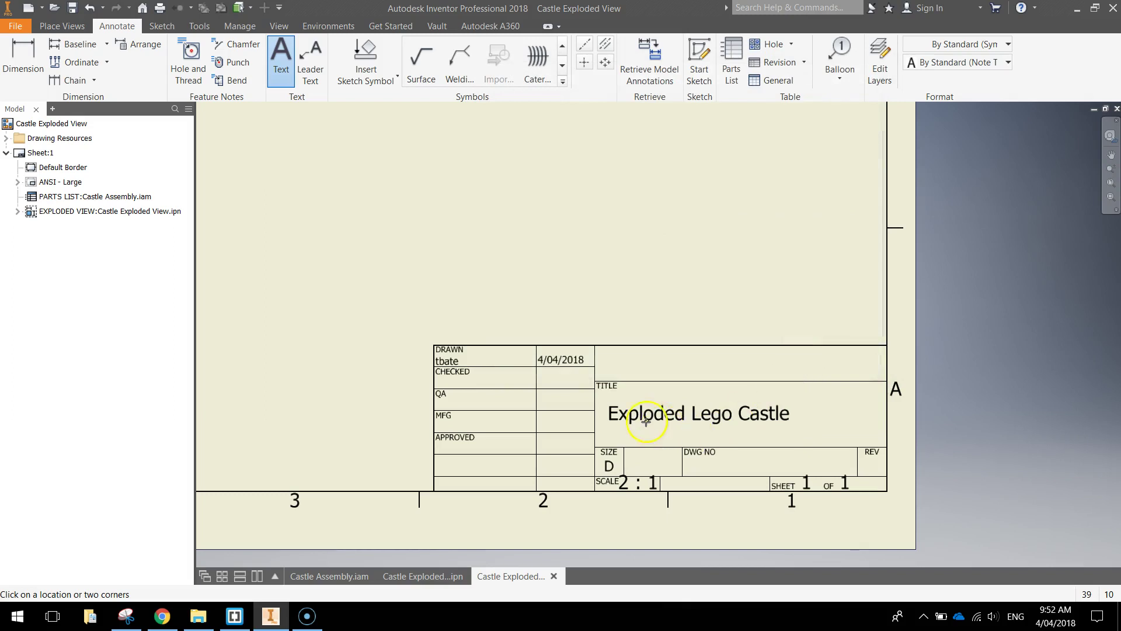
scroll(646, 420, down, 3)
middle_drag(663, 343, 788, 364)
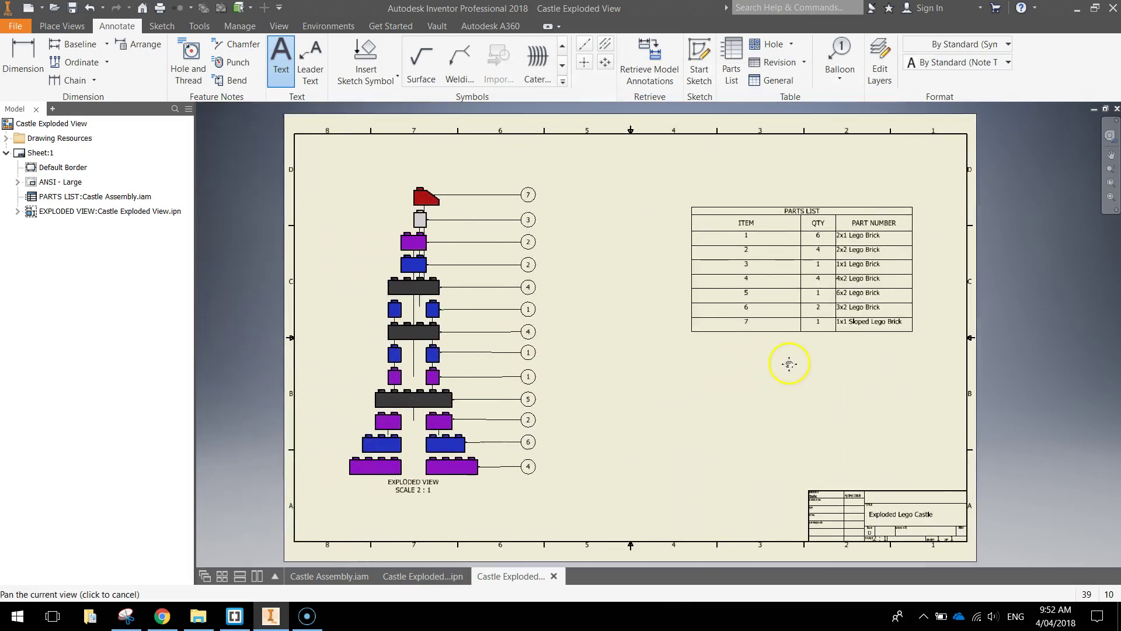
drag(788, 364, 749, 357)
Save the drawing to the Desktop as 'Exploded Castle Drawing.idw', also saving its dependent files
click(73, 9)
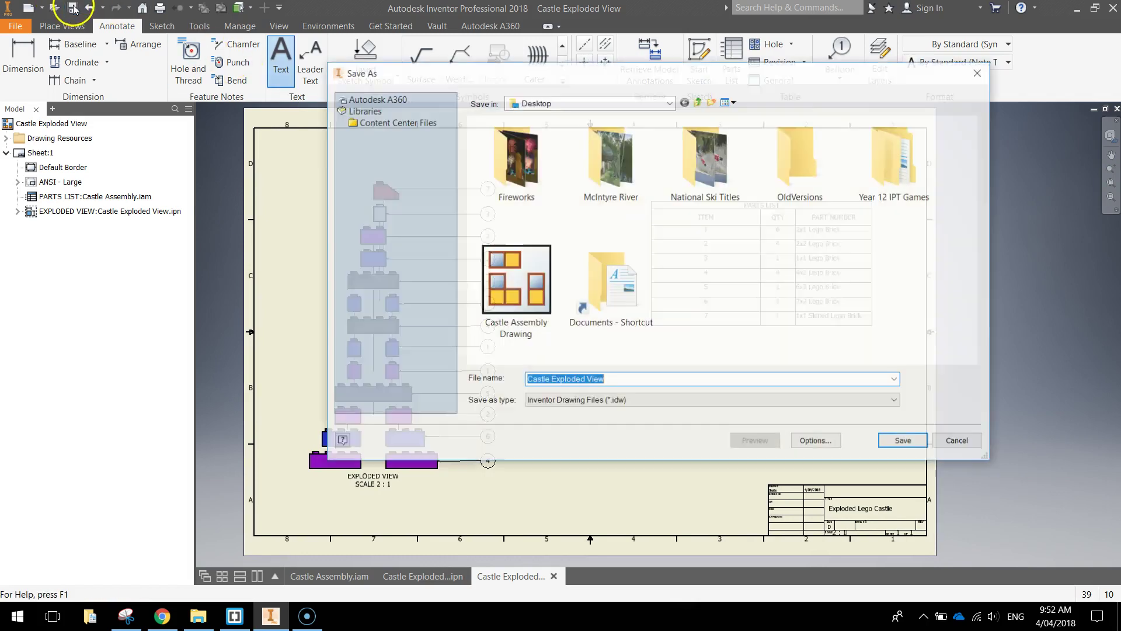
click(572, 379)
drag(550, 380, 693, 385)
text(Drawing)
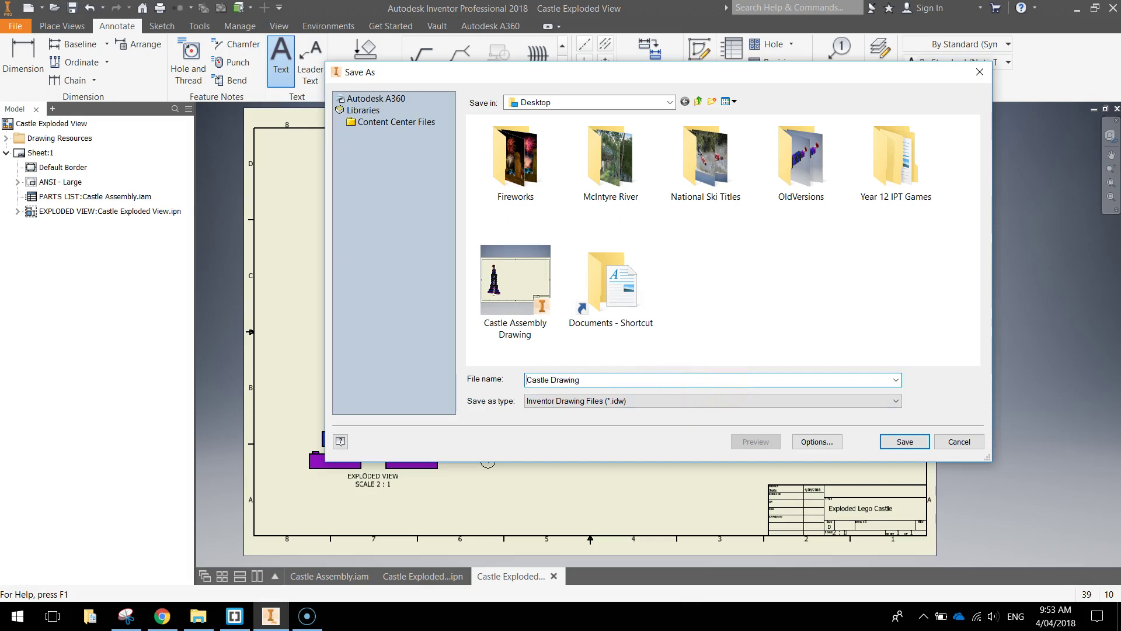
text(Exploded)
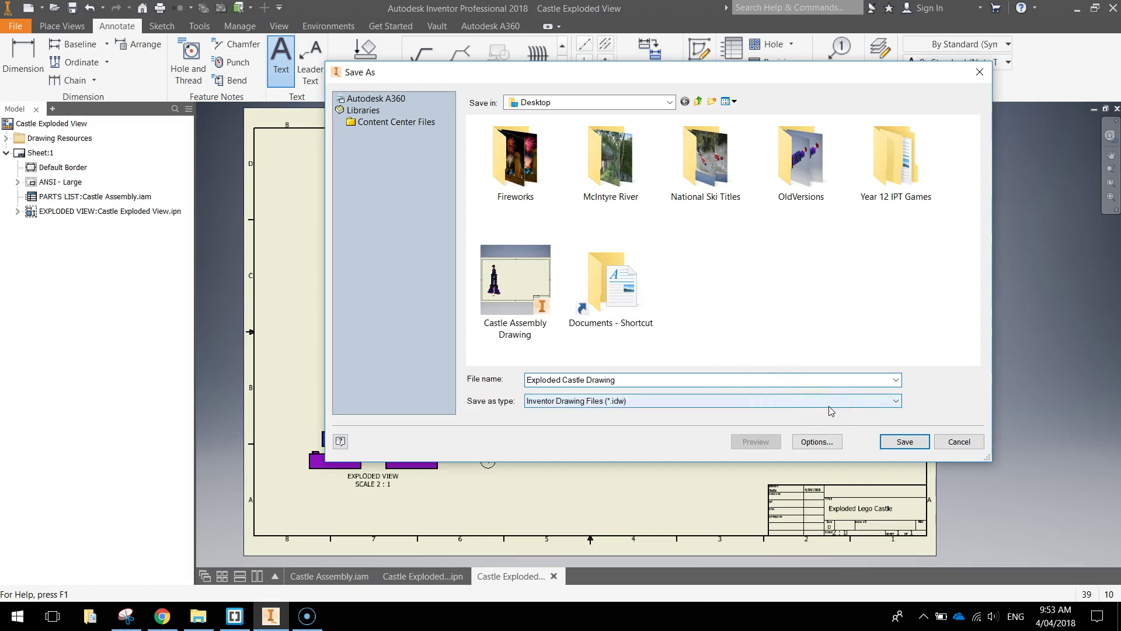
click(905, 443)
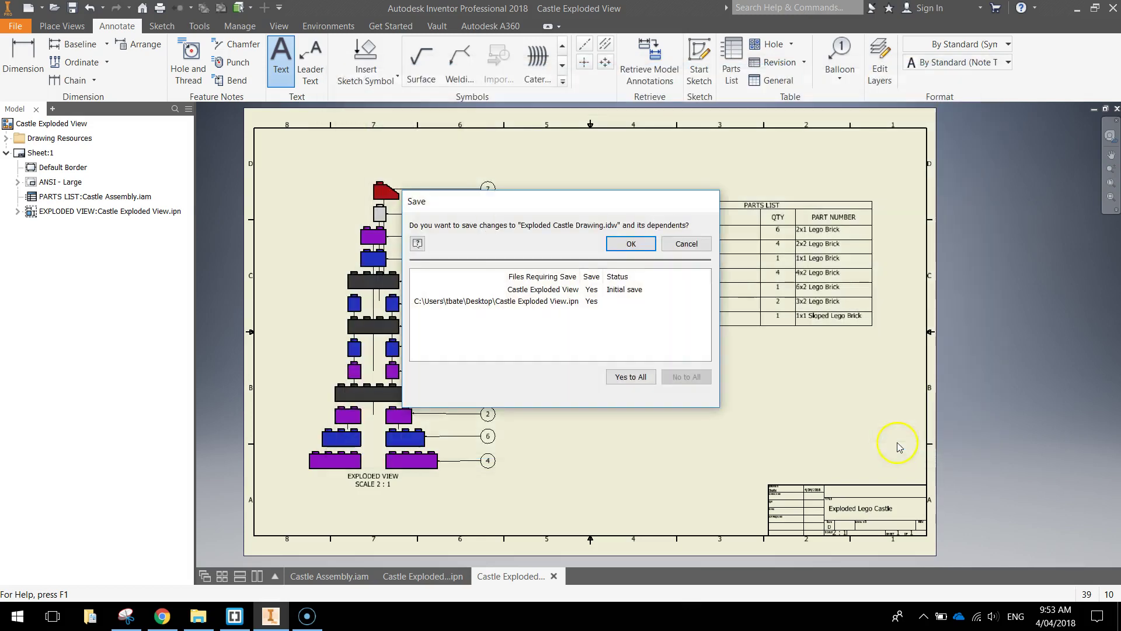
click(616, 249)
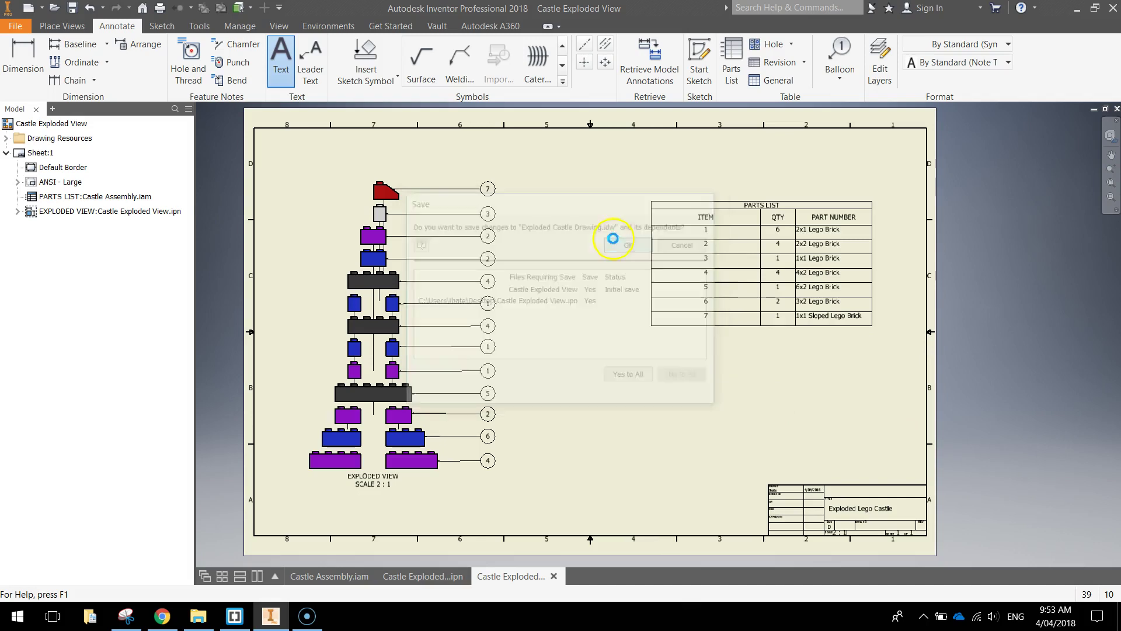